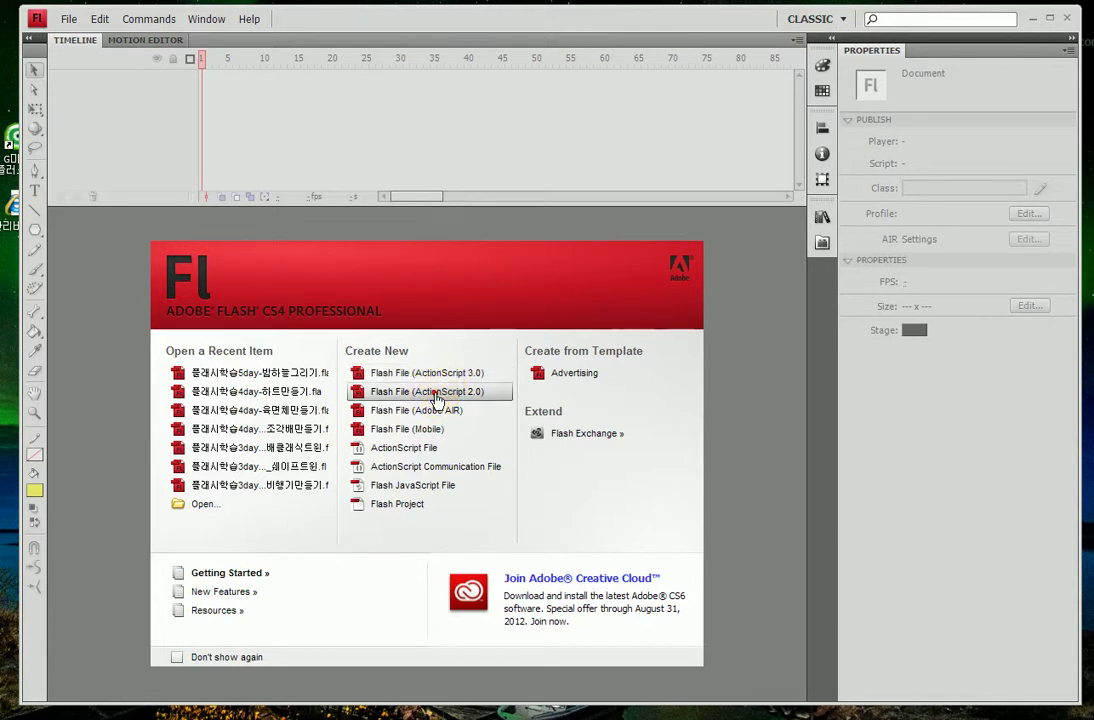
# - Create a new ActionScript 2.0 Flash file and save it as 플래시학습5day-원형버튼만들기
pyautogui.click(432, 391)
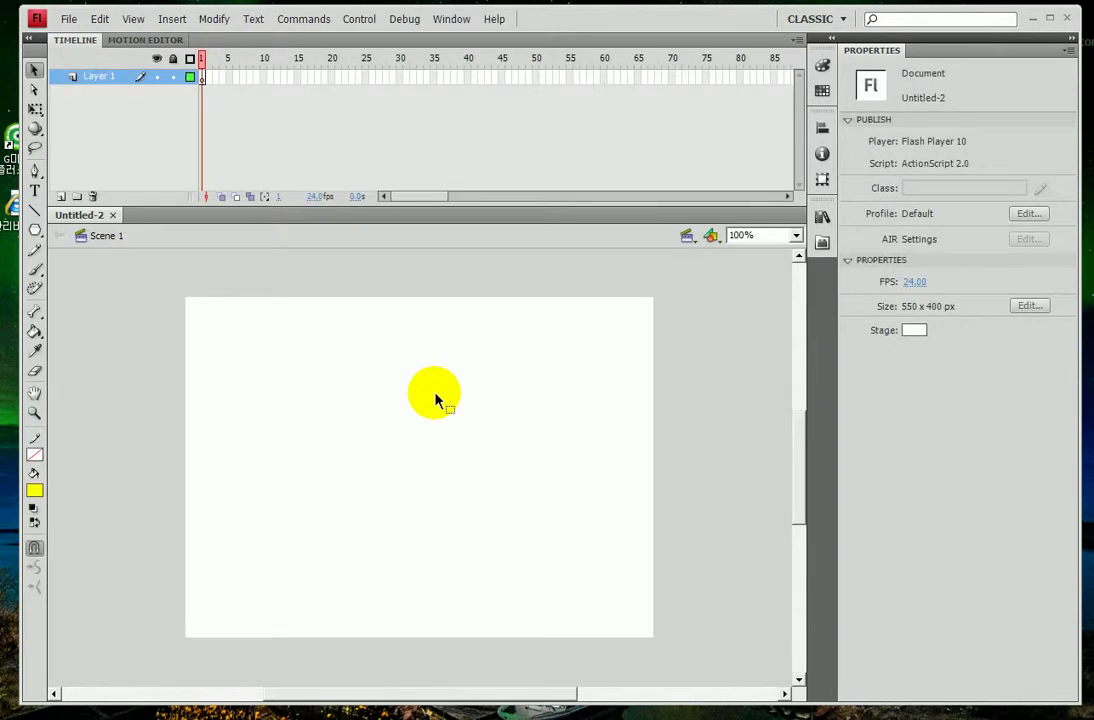
pyautogui.hotkey('ctrl', 's')
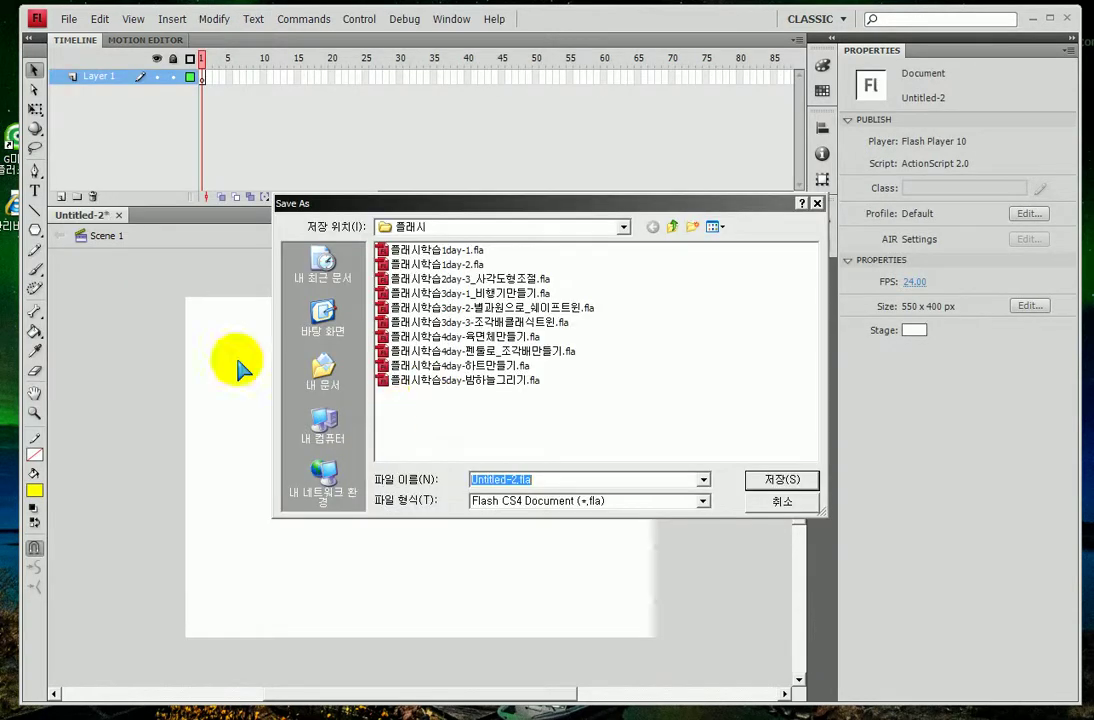
pyautogui.click(436, 381)
pyautogui.doubleClick(560, 479)
pyautogui.moveTo(548, 479); pyautogui.dragTo(700, 480)
pyautogui.write('원')
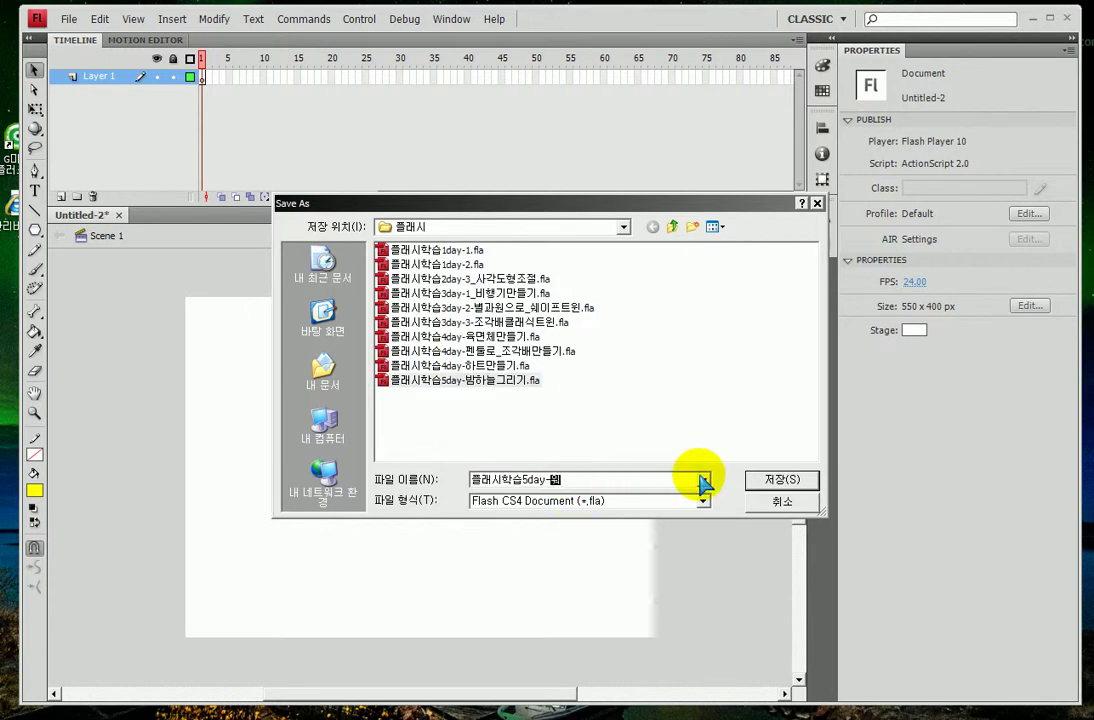
pyautogui.write('형버튼만드')
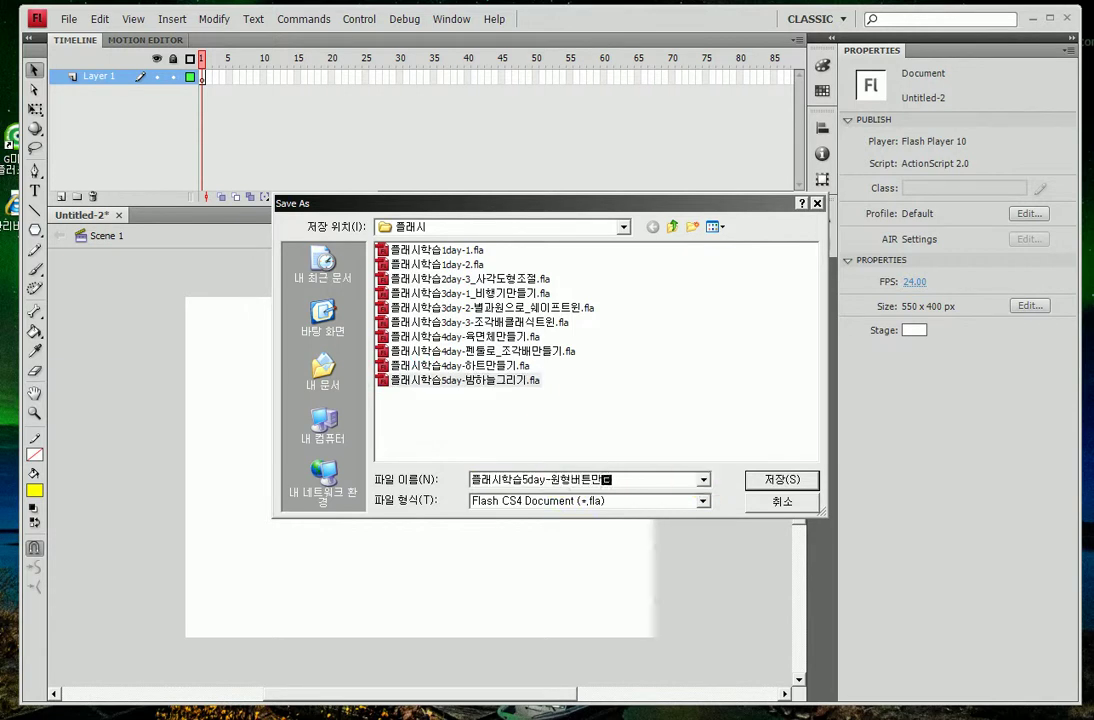
pyautogui.write('기')
pyautogui.press('Return')
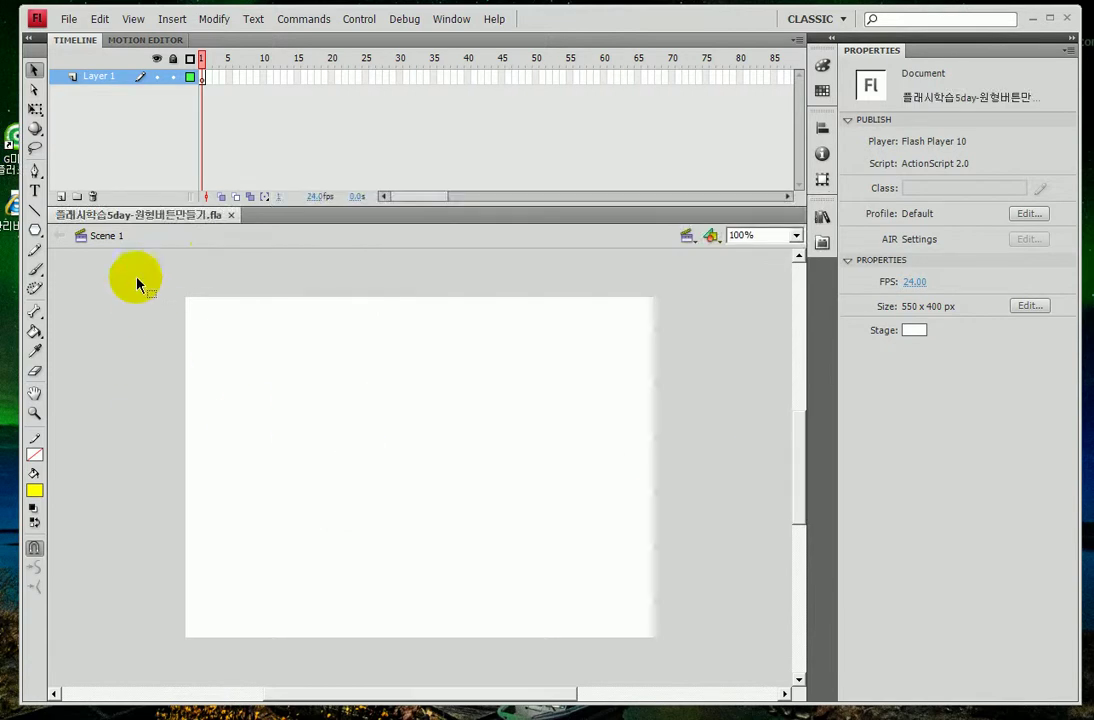
# - Choose the Oval tool and set both its stroke and fill to the white-to-black linear gradient
pyautogui.moveTo(40, 228); pyautogui.dragTo(96, 248)
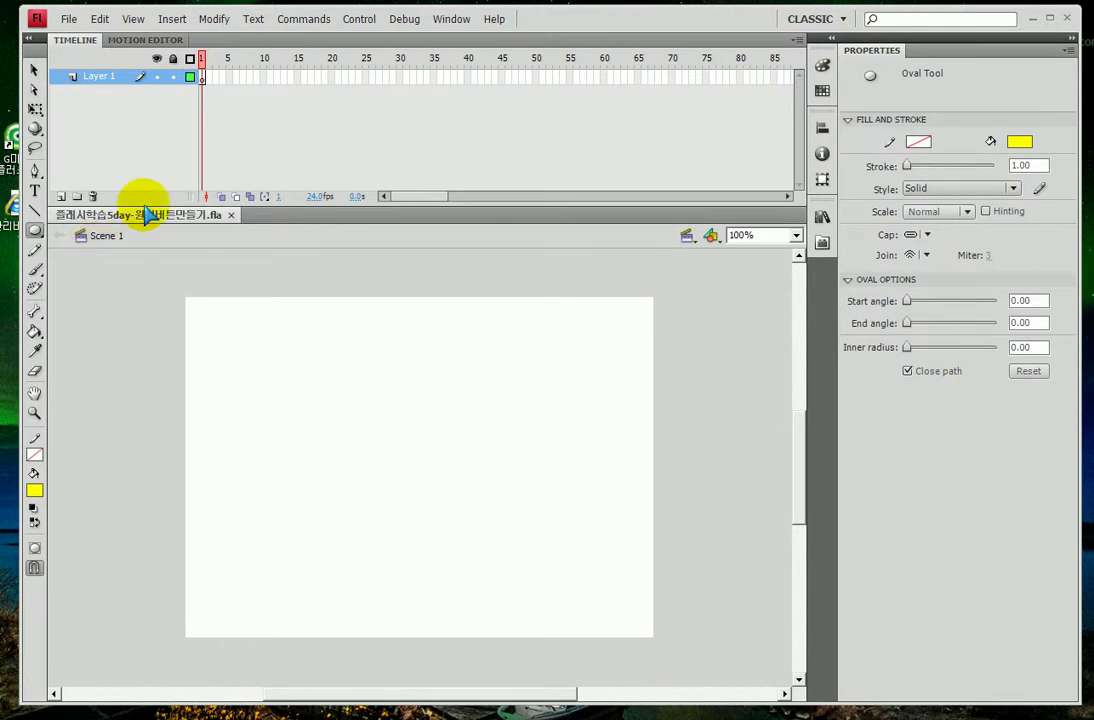
pyautogui.click(34, 456)
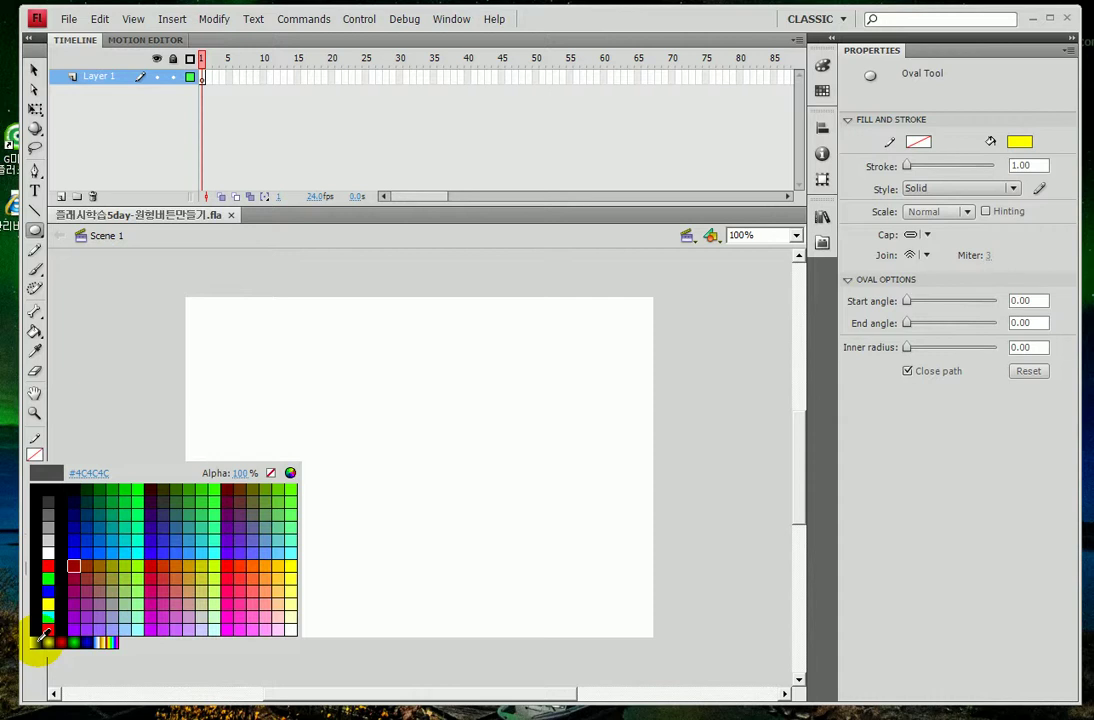
pyautogui.click(34, 642)
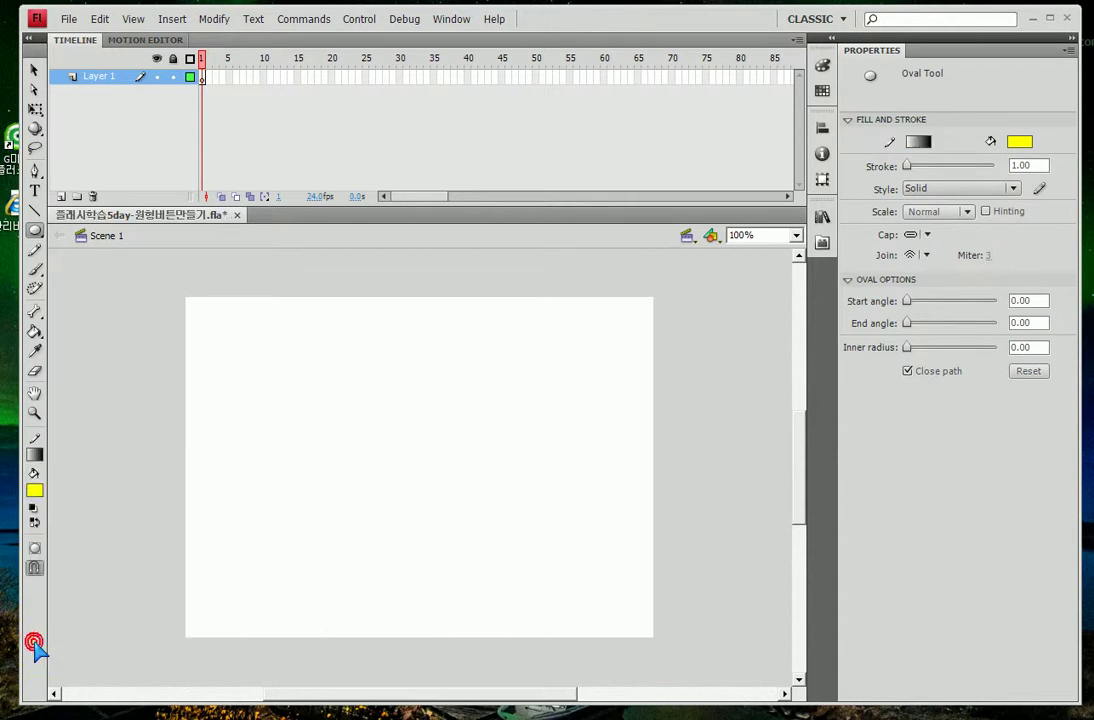
pyautogui.click(34, 567)
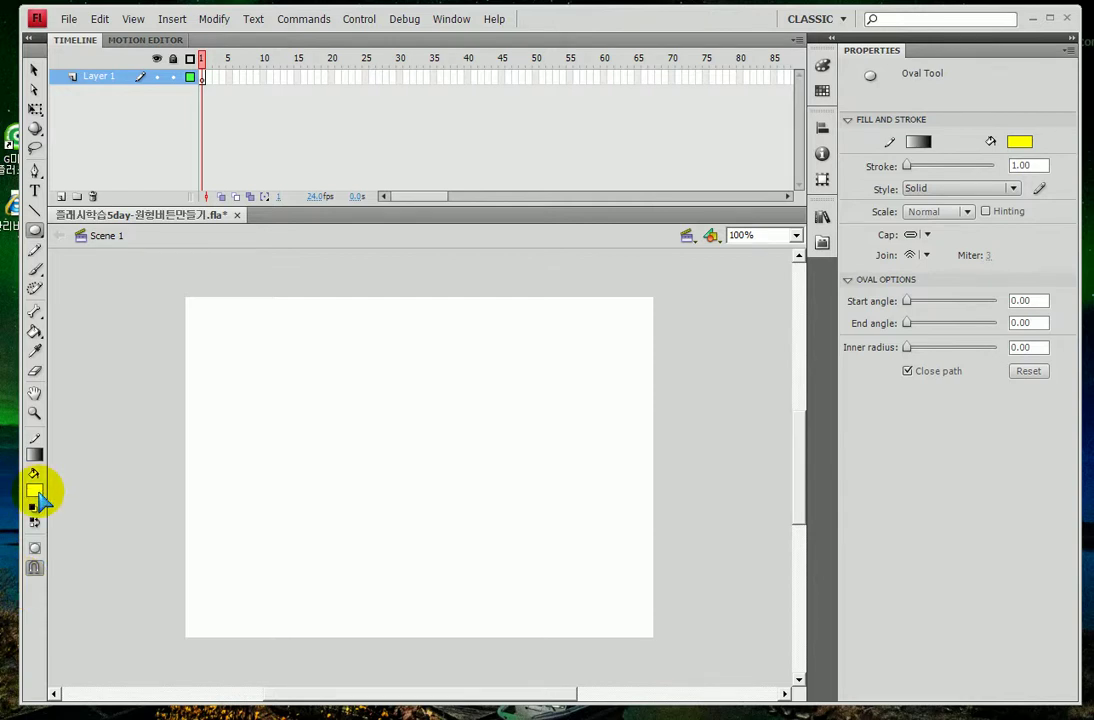
pyautogui.click(36, 492)
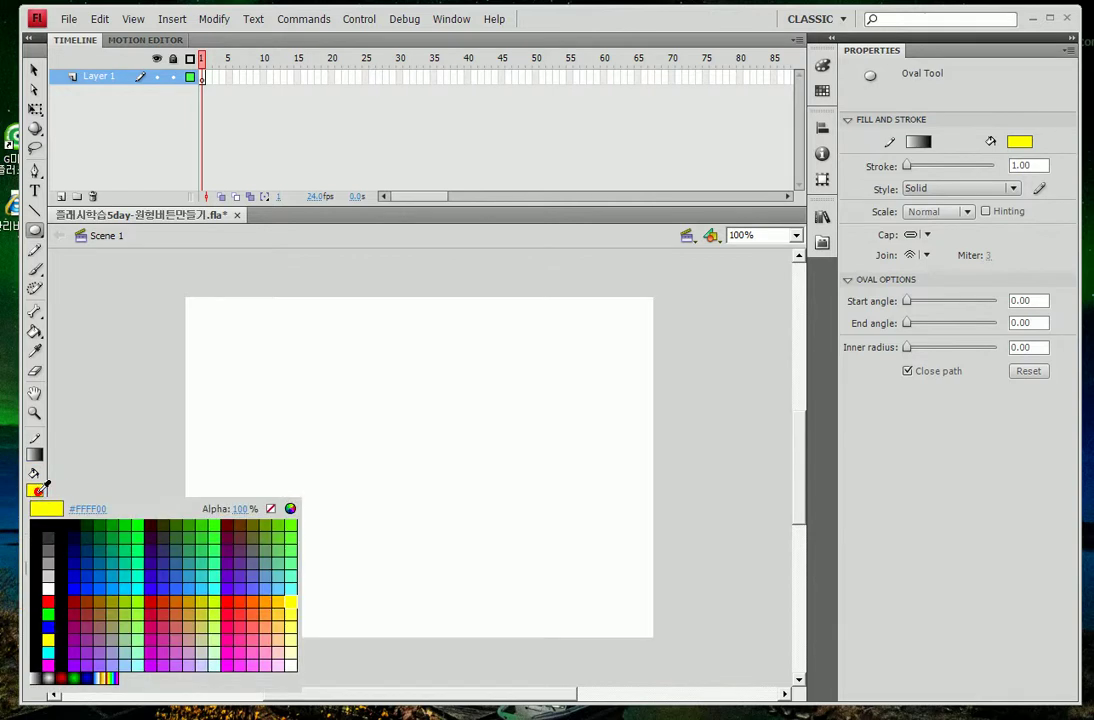
pyautogui.click(40, 678)
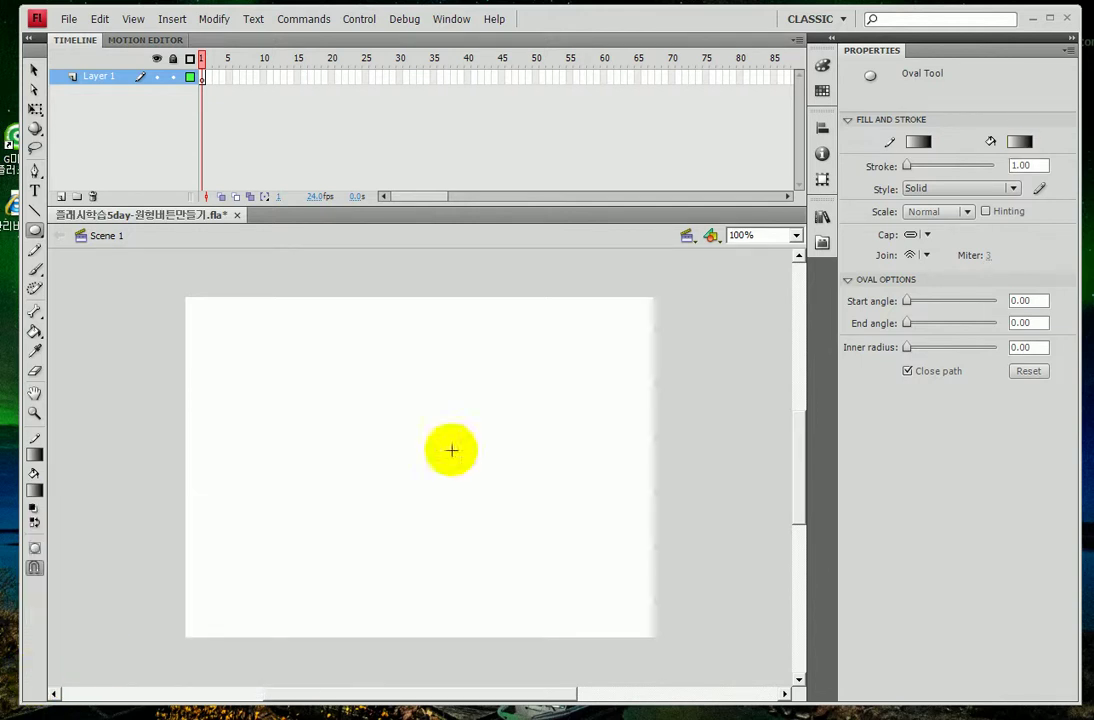
# - Reverse the fill's linear gradient so it runs from black to white by swapping its two colour stops
pyautogui.click(820, 68)
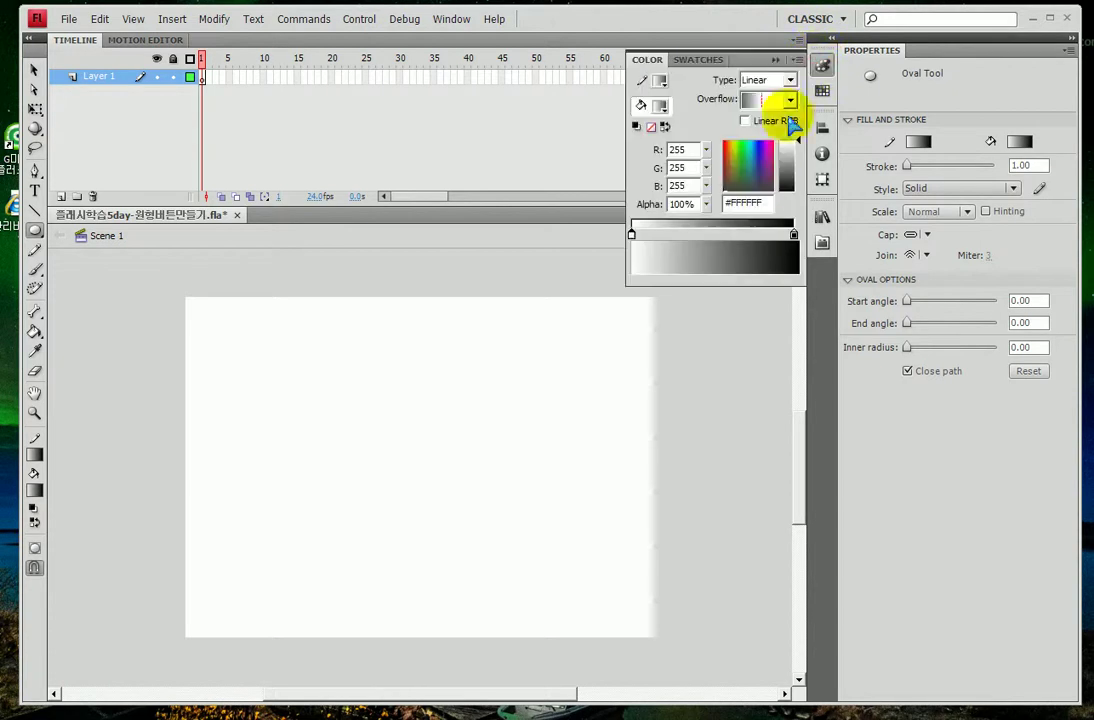
pyautogui.moveTo(793, 236); pyautogui.dragTo(698, 236)
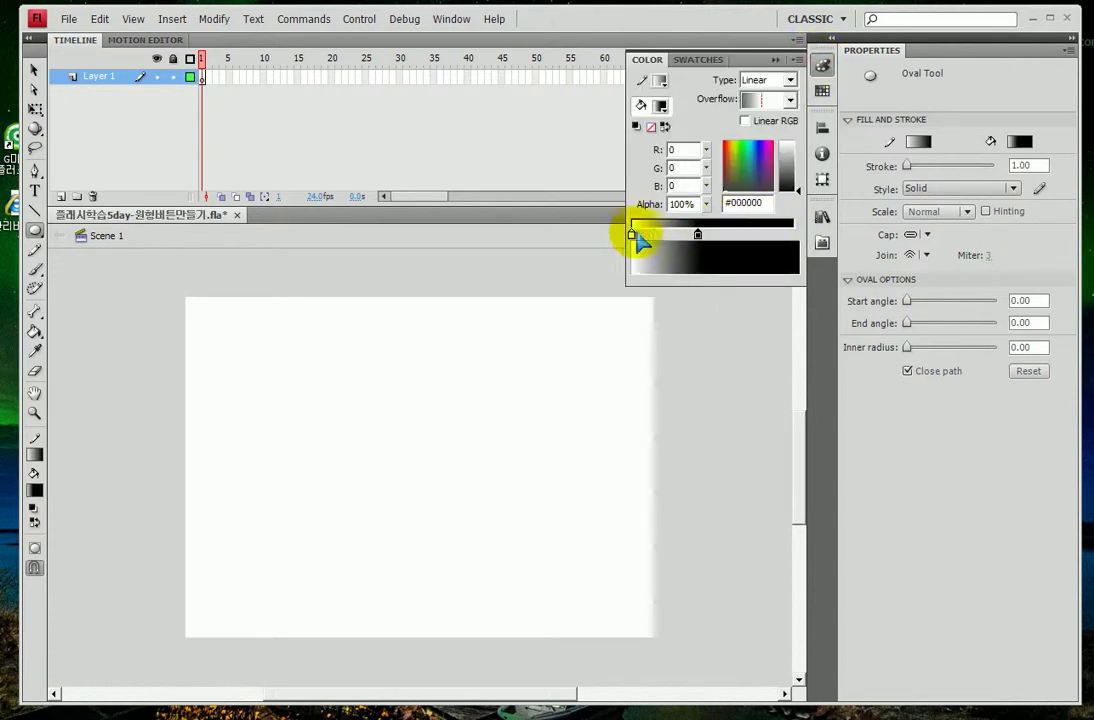
pyautogui.moveTo(631, 236); pyautogui.dragTo(796, 236)
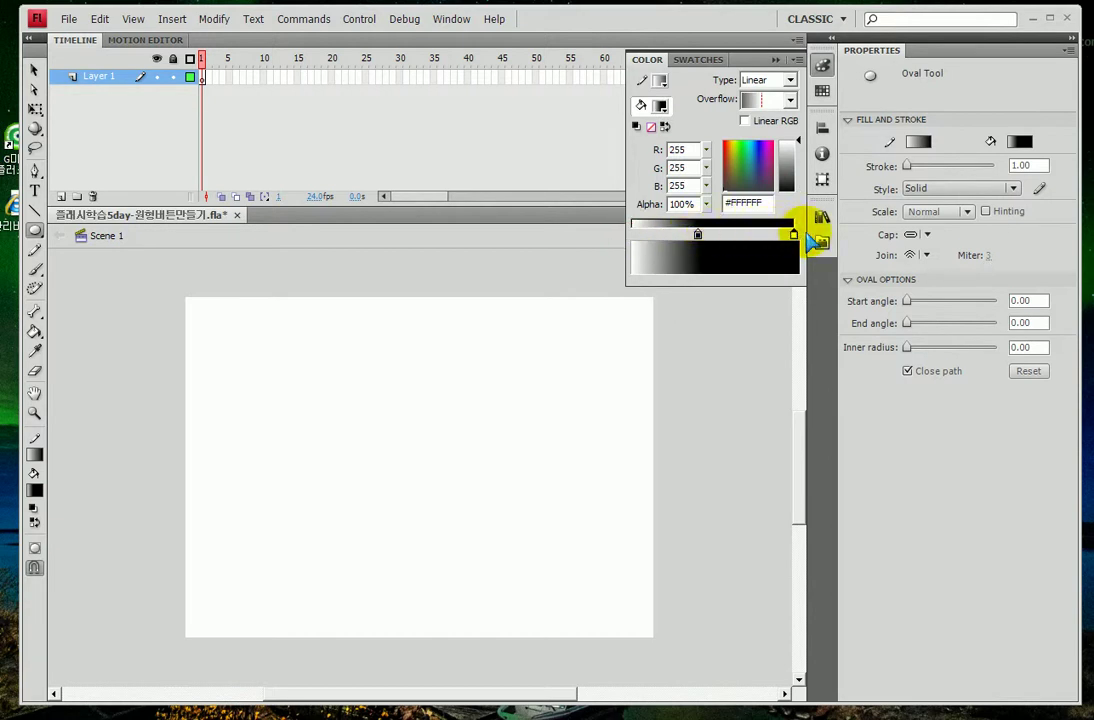
pyautogui.moveTo(701, 238); pyautogui.dragTo(631, 237)
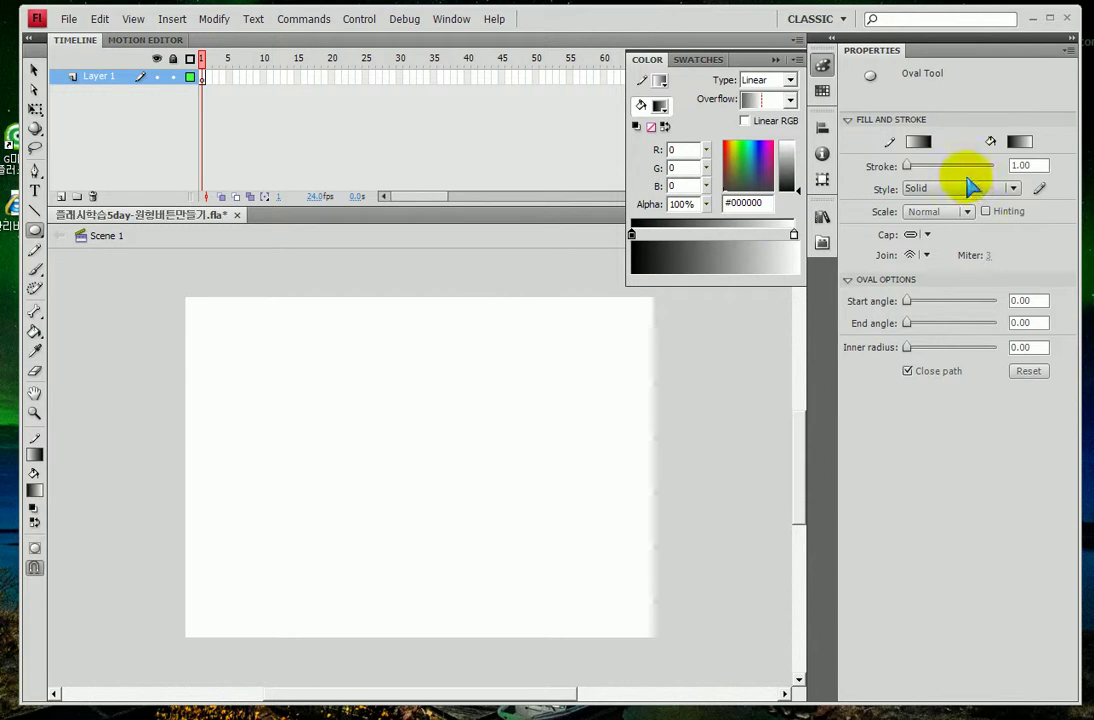
# - Try a stroke width of 10 by drawing trial ovals on the stage, undoing each one
pyautogui.click(1030, 165)
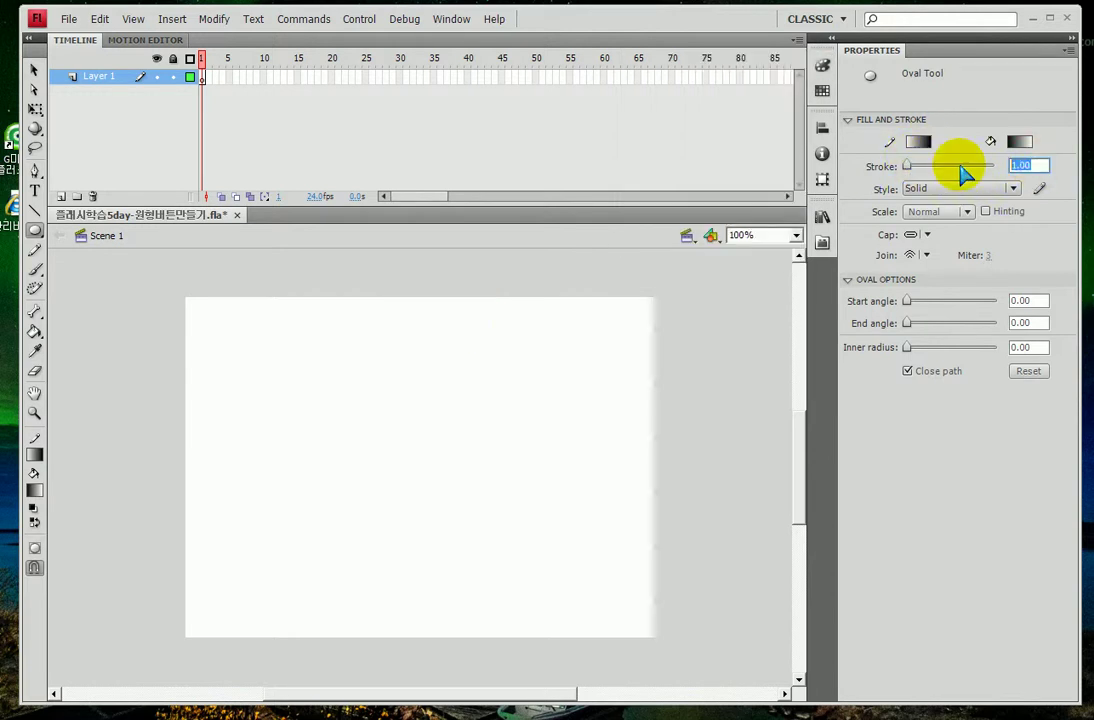
pyautogui.write('10')
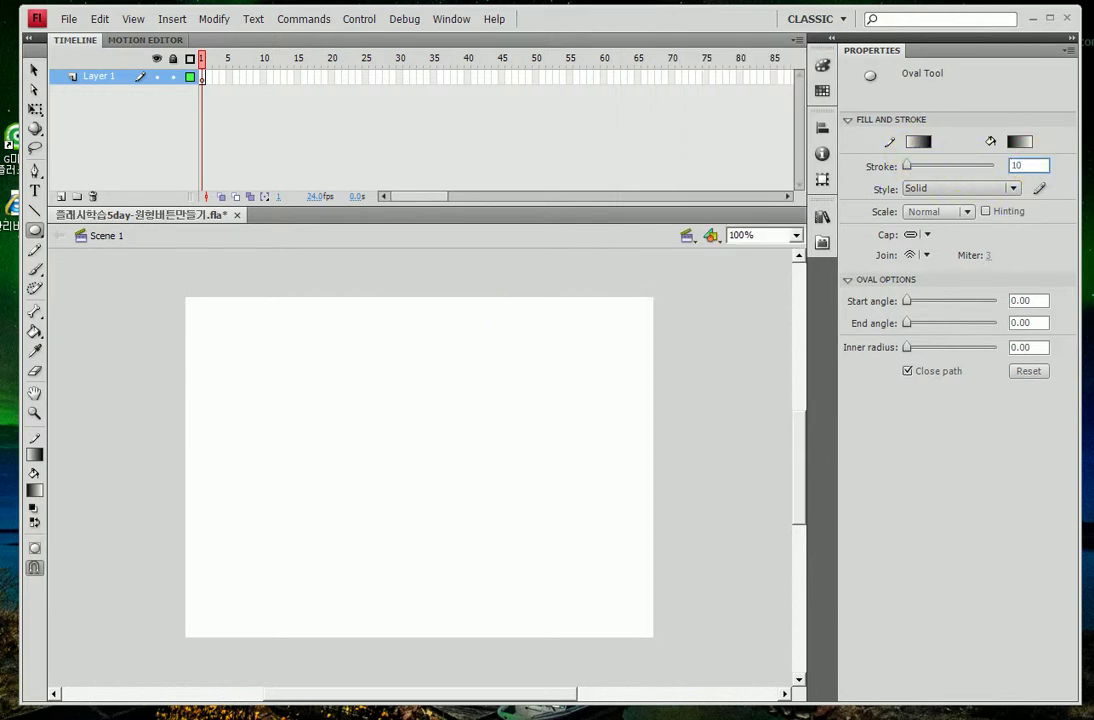
pyautogui.moveTo(344, 391); pyautogui.dragTo(477, 500)
pyautogui.hotkey('ctrl', 'z')
pyautogui.click(1028, 165)
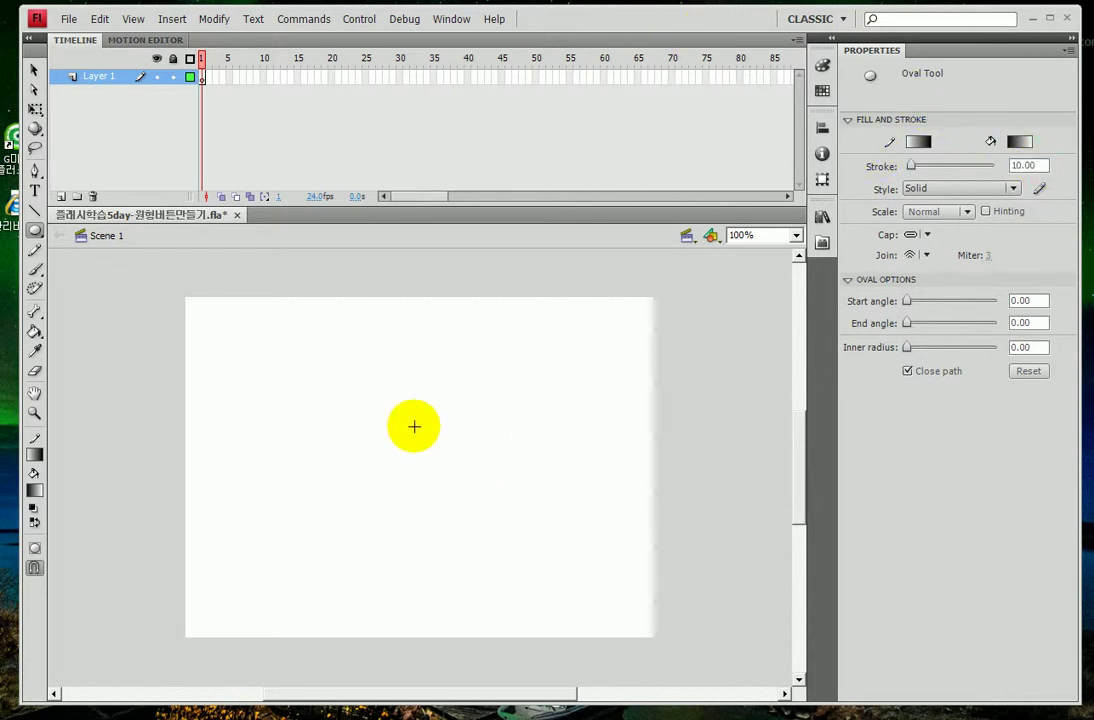
pyautogui.moveTo(341, 383); pyautogui.dragTo(518, 500)
pyautogui.hotkey('ctrl', 'z')
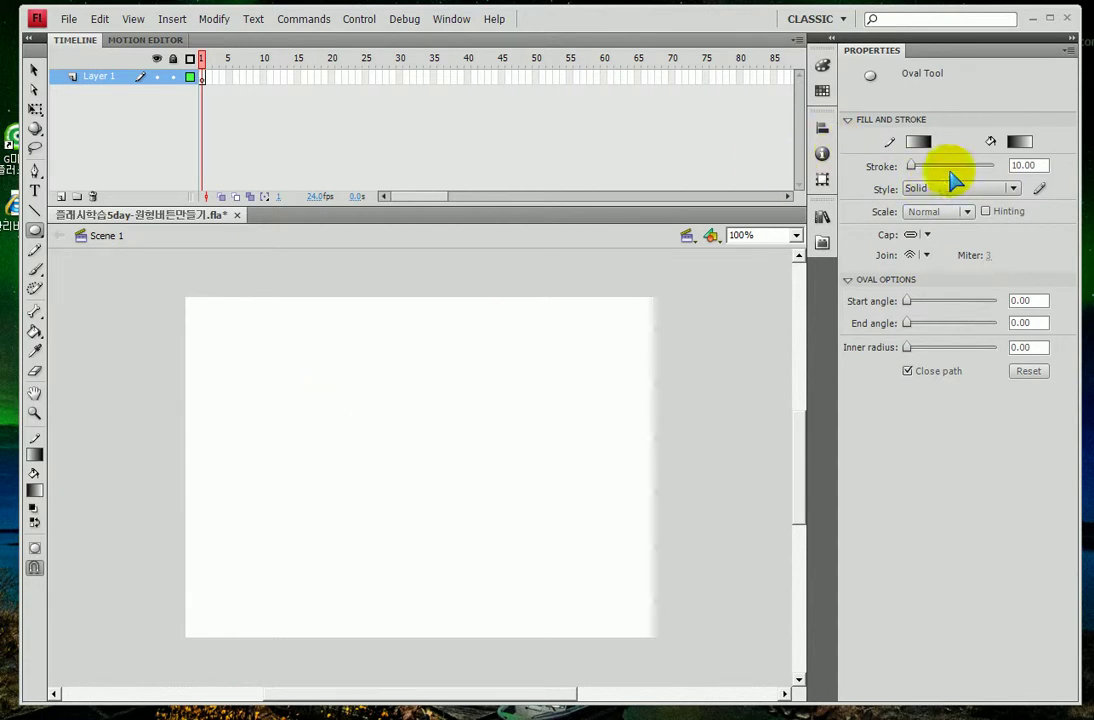
# - Set the stroke width to 40 and draw a circle about 264 px in diameter near the stage's centre
pyautogui.moveTo(910, 166); pyautogui.dragTo(918, 170)
pyautogui.click(1022, 165)
pyautogui.write('40')
pyautogui.press('Return')
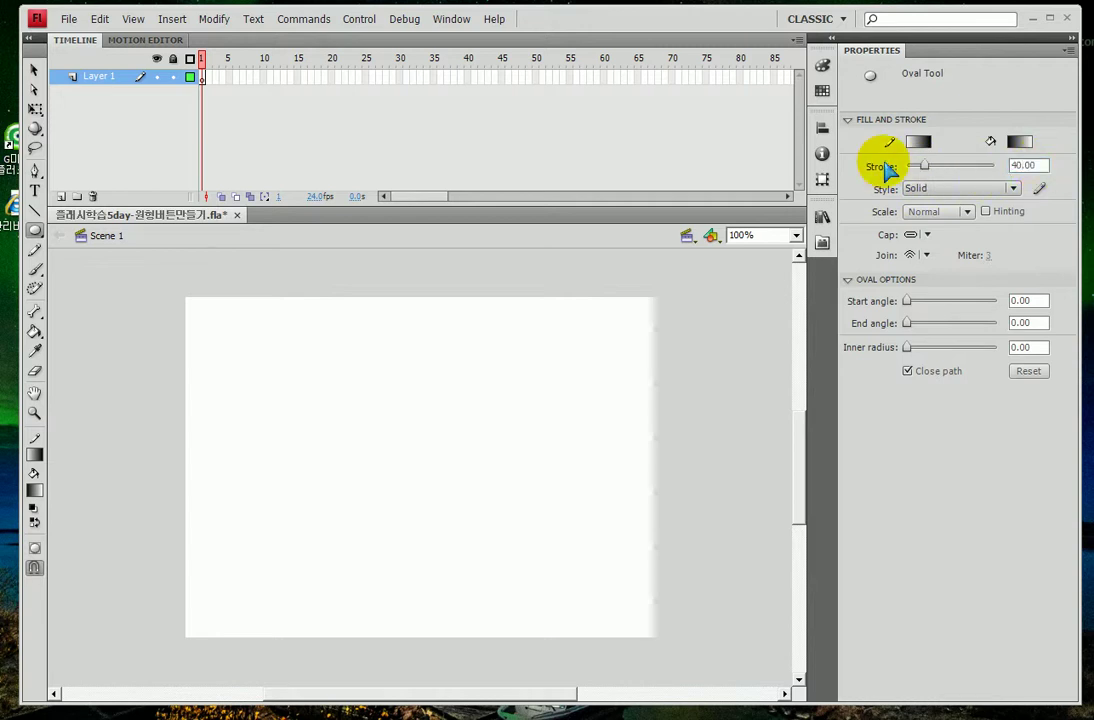
pyautogui.moveTo(343, 378)
pyautogui.mouseDown()
pyautogui.moveTo(454, 460)
pyautogui.moveTo(508, 526)
pyautogui.mouseUp()
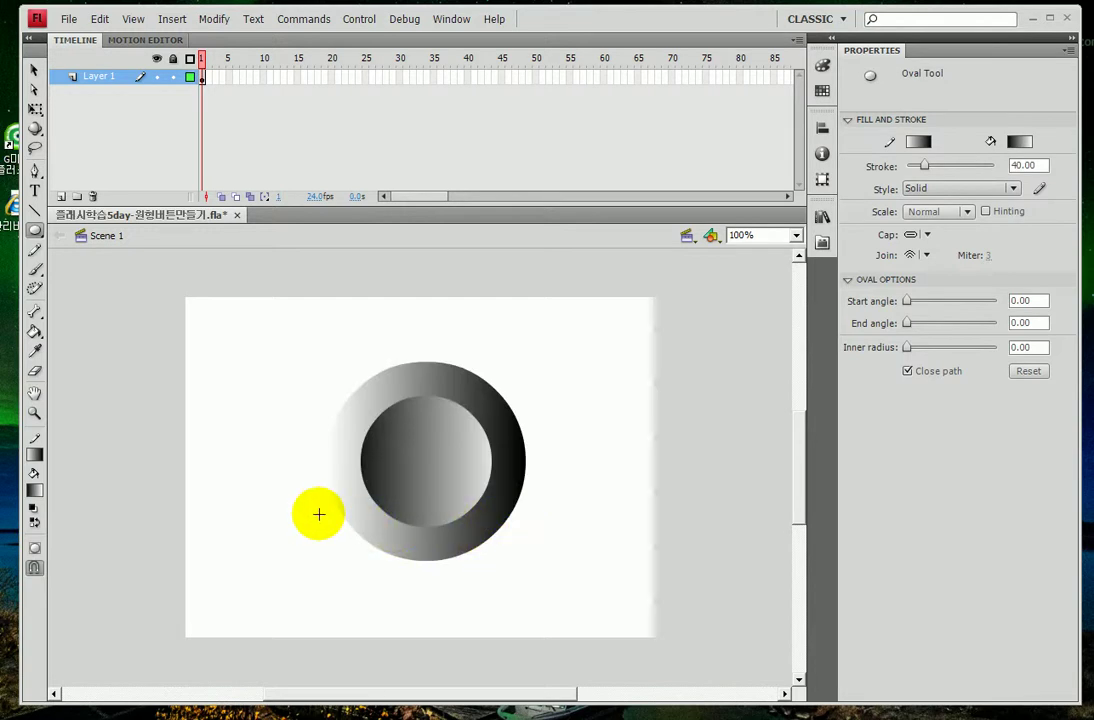
pyautogui.hotkey('ctrl', 'z')
pyautogui.moveTo(313, 358); pyautogui.dragTo(474, 583)
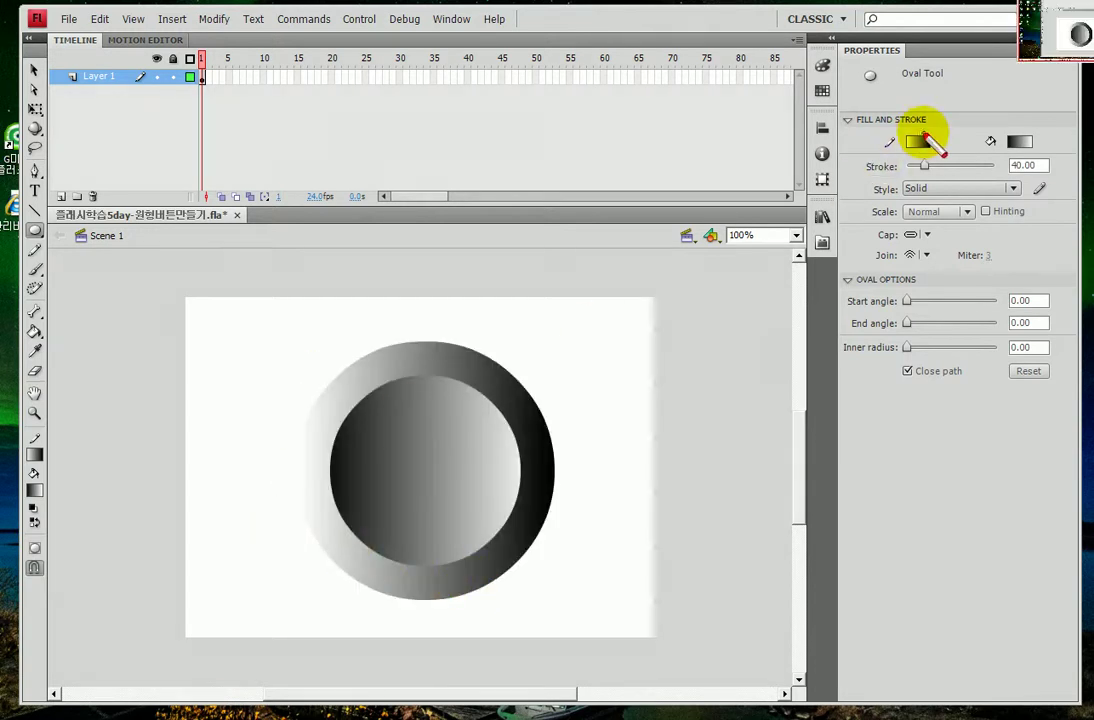
# - Examine the Oval tool's stroke and fill gradient settings
pyautogui.moveTo(928, 132); pyautogui.dragTo(934, 156)
pyautogui.moveTo(1022, 150)
pyautogui.mouseDown()
pyautogui.moveTo(985, 125)
pyautogui.moveTo(1058, 134)
pyautogui.mouseUp()
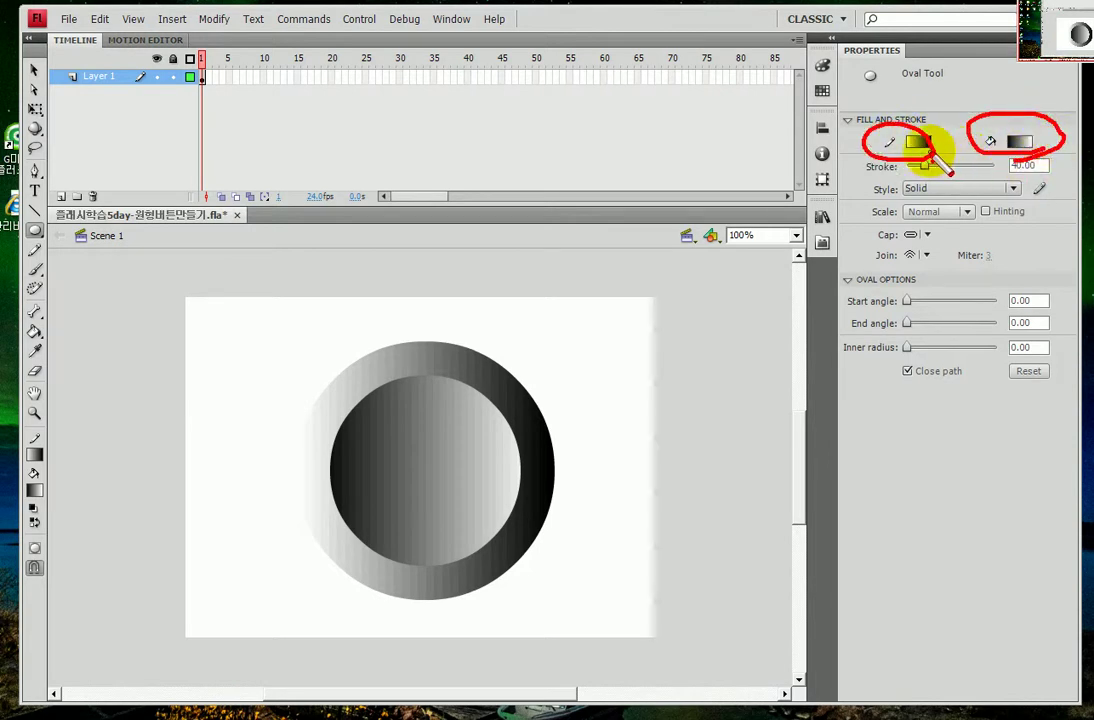
pyautogui.moveTo(812, 60)
pyautogui.mouseDown()
pyautogui.moveTo(835, 40)
pyautogui.moveTo(842, 62)
pyautogui.moveTo(802, 68)
pyautogui.moveTo(812, 50)
pyautogui.moveTo(846, 76)
pyautogui.mouseUp()
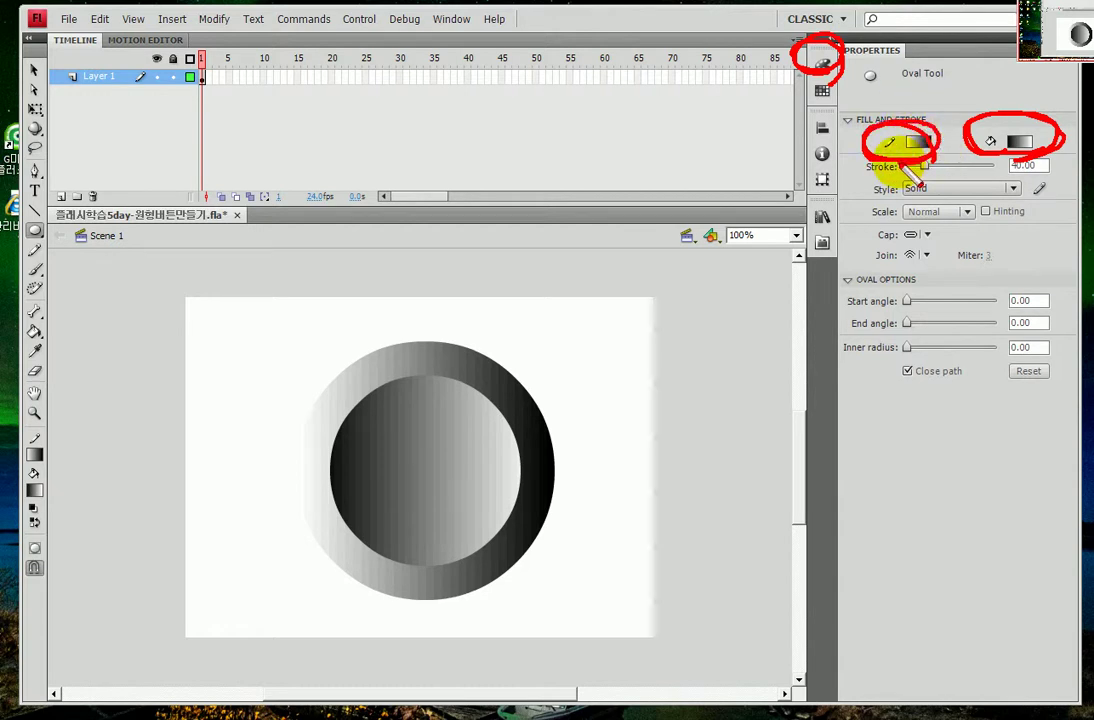
pyautogui.press('Escape')
pyautogui.click(1017, 143)
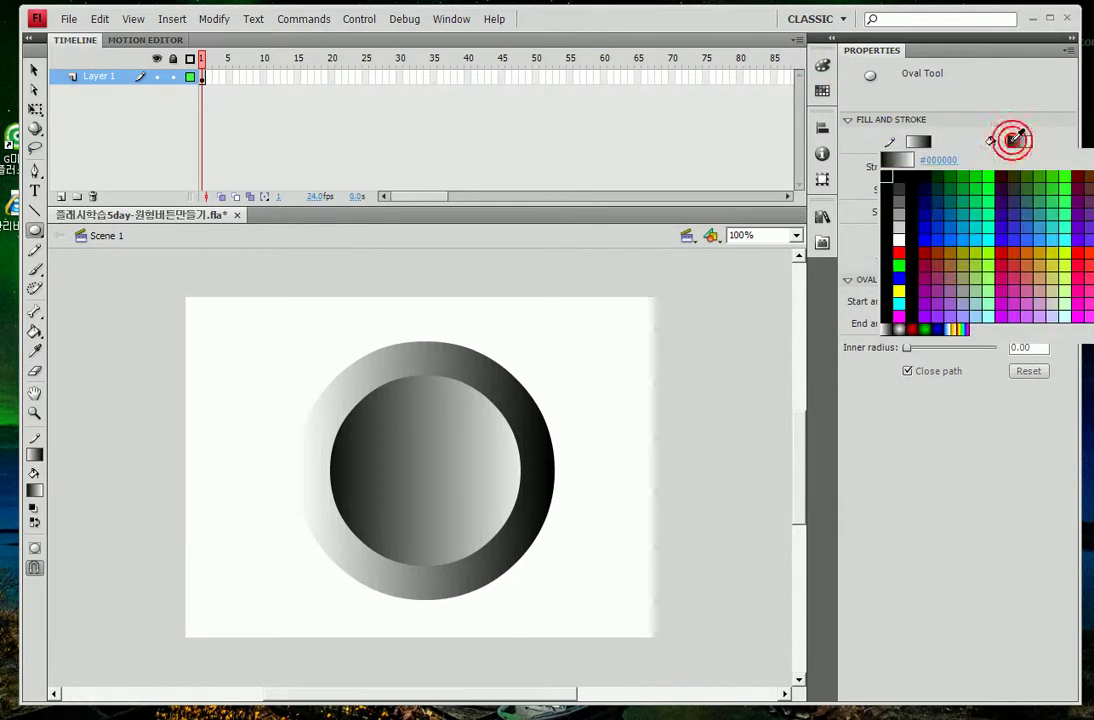
pyautogui.press('Escape')
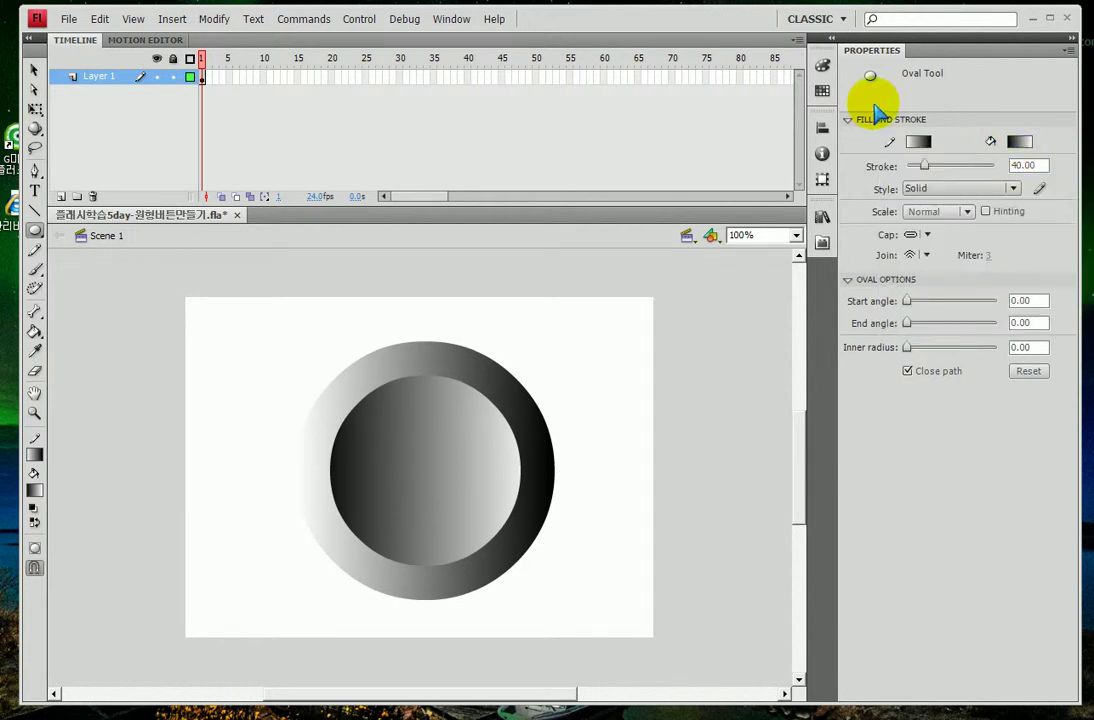
pyautogui.click(822, 66)
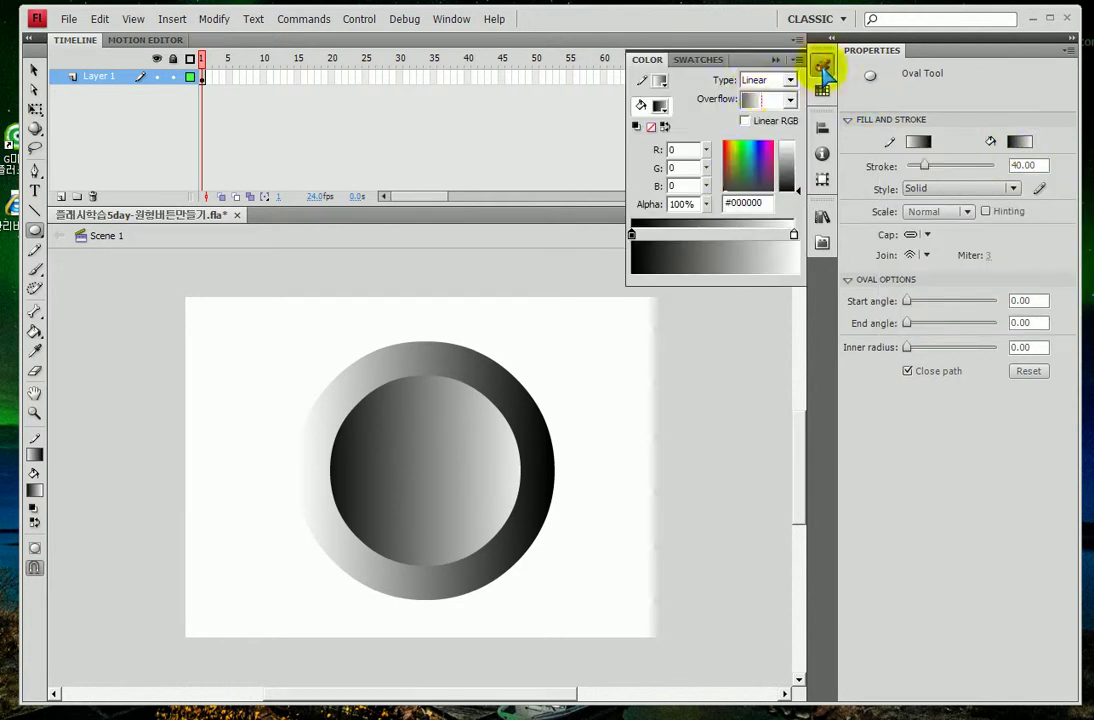
pyautogui.click(641, 104)
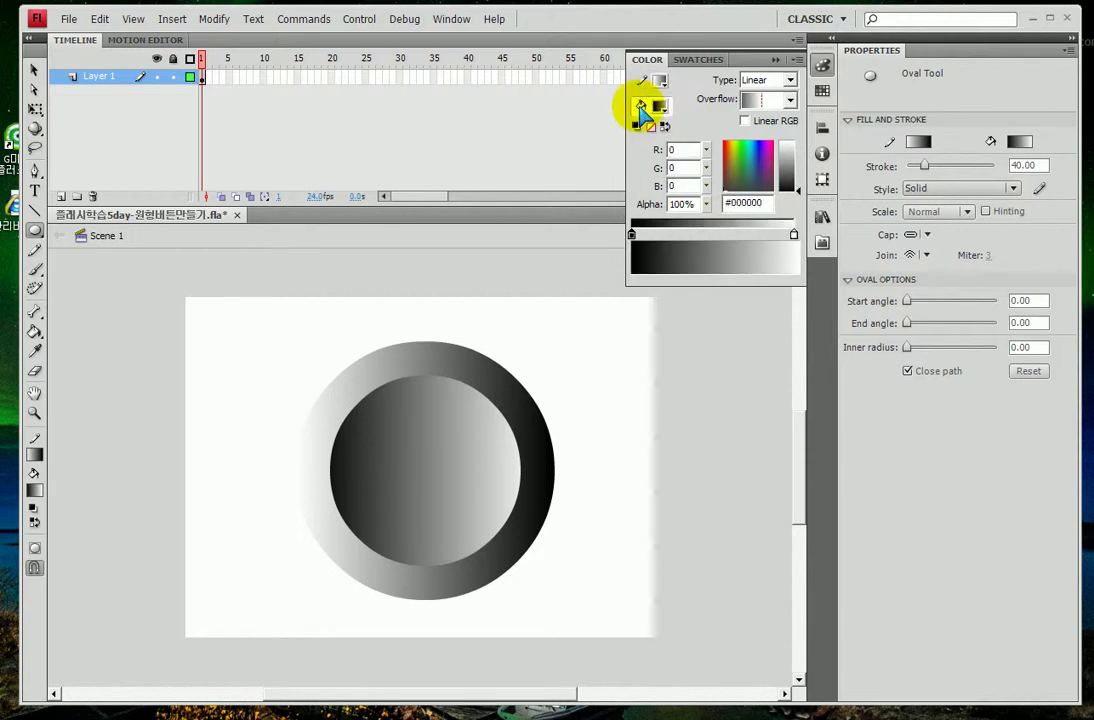
pyautogui.click(641, 80)
pyautogui.click(690, 258)
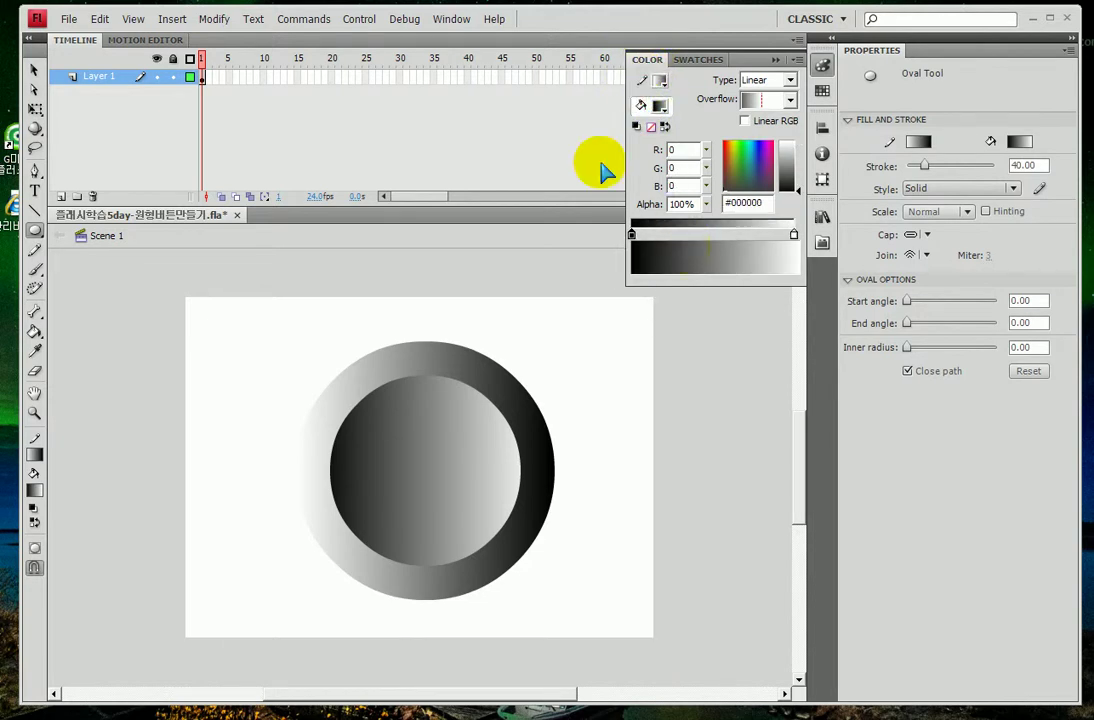
# - Select only the circle's thick outer ring and check its stroke width
pyautogui.click(33, 70)
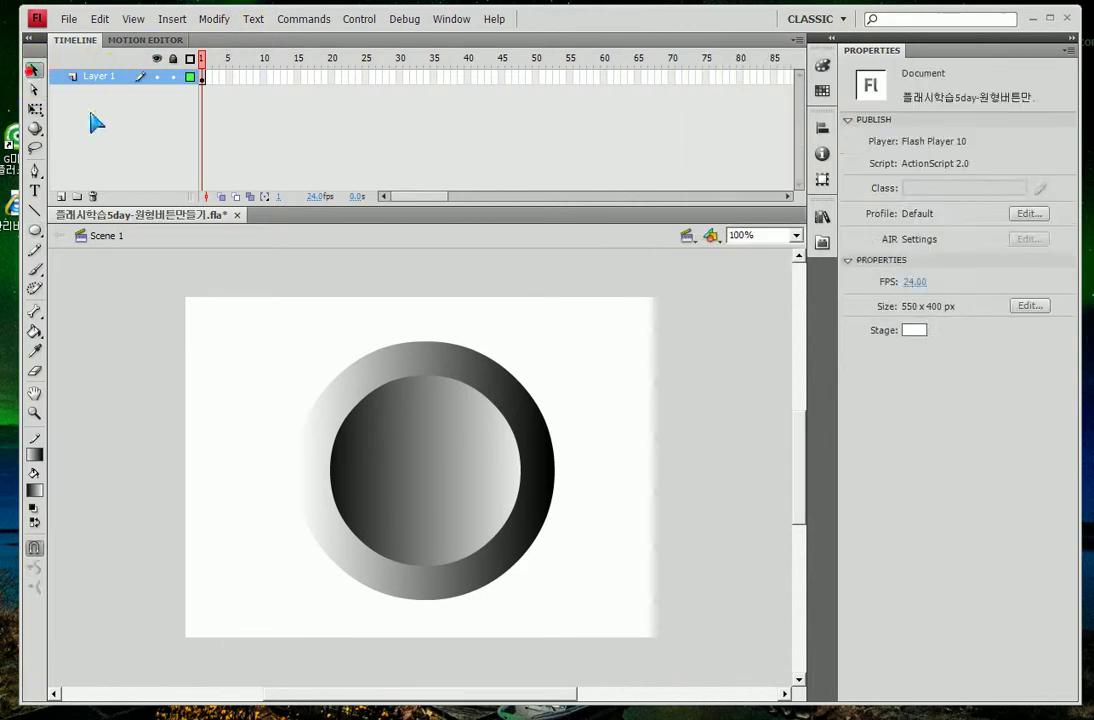
pyautogui.click(386, 359)
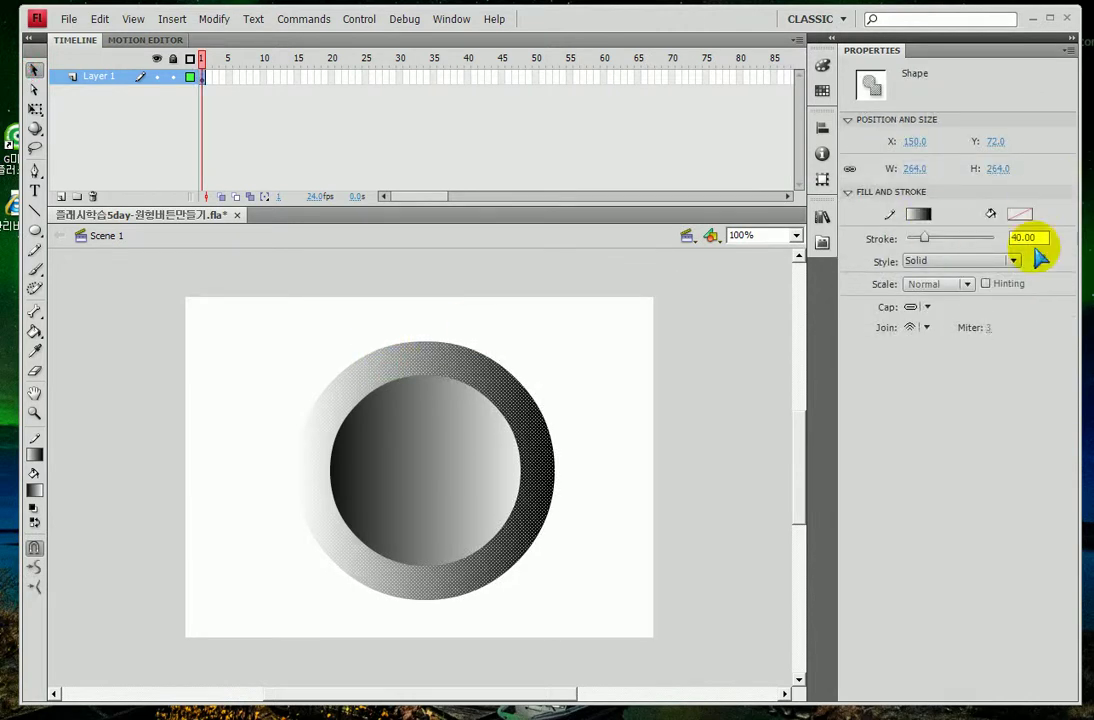
pyautogui.moveTo(1040, 238); pyautogui.dragTo(1001, 216)
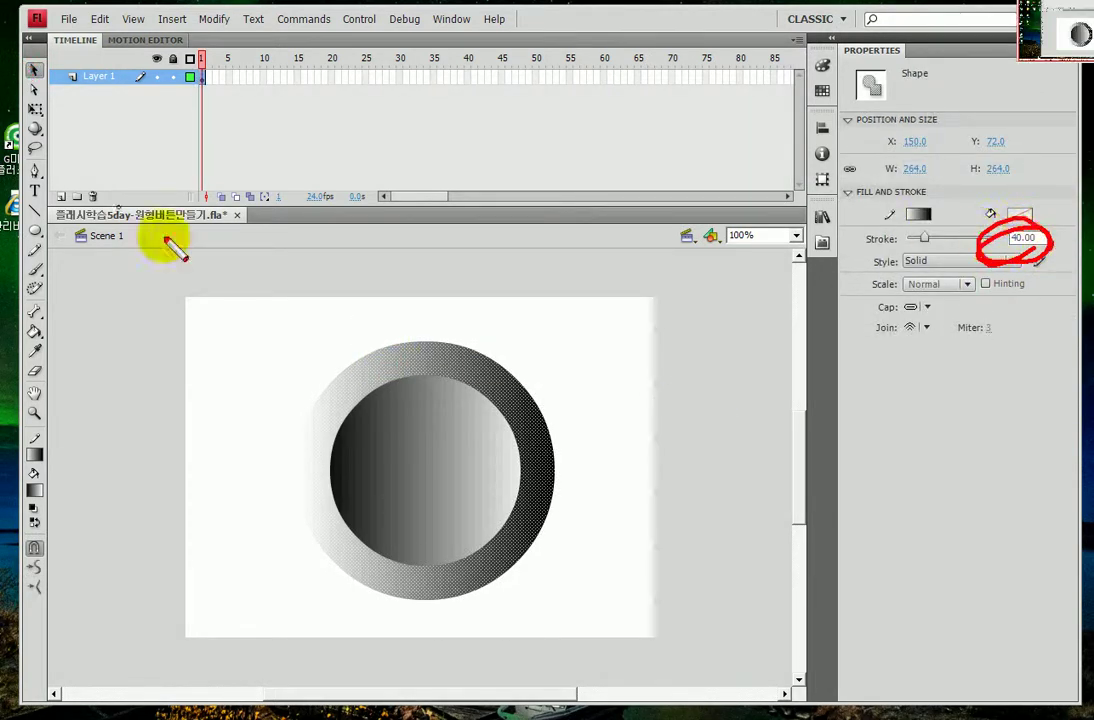
pyautogui.moveTo(17, 74); pyautogui.dragTo(95, 94)
pyautogui.moveTo(400, 380); pyautogui.dragTo(425, 370)
pyautogui.moveTo(1026, 244); pyautogui.dragTo(1040, 250)
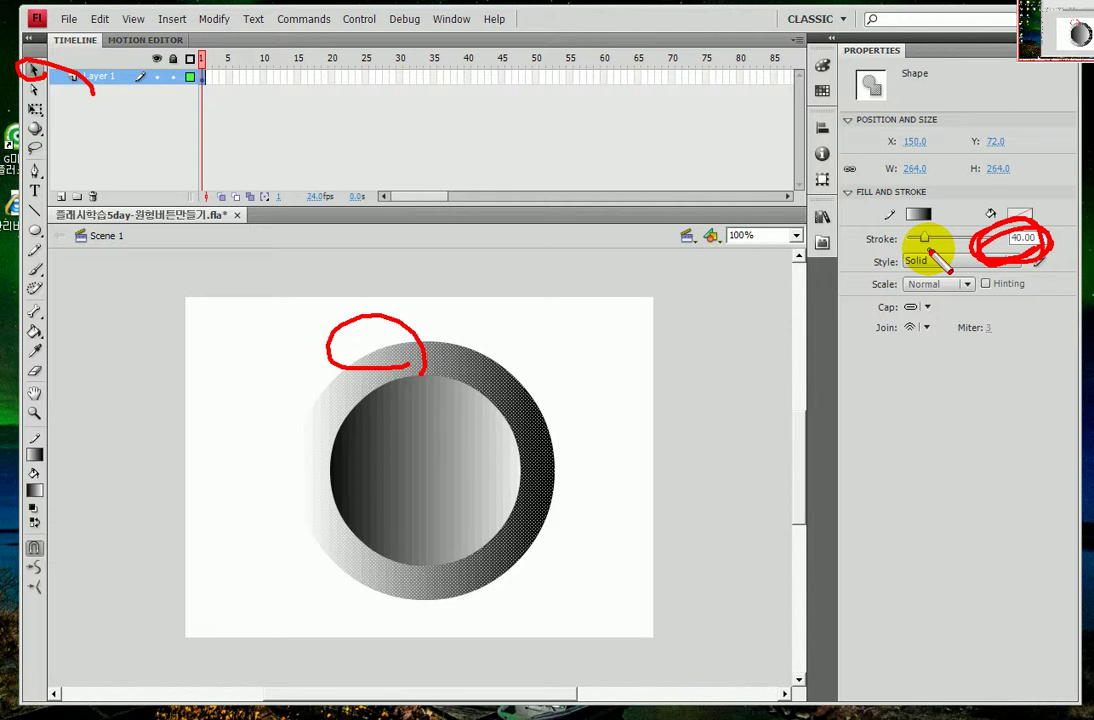
pyautogui.press('Escape')
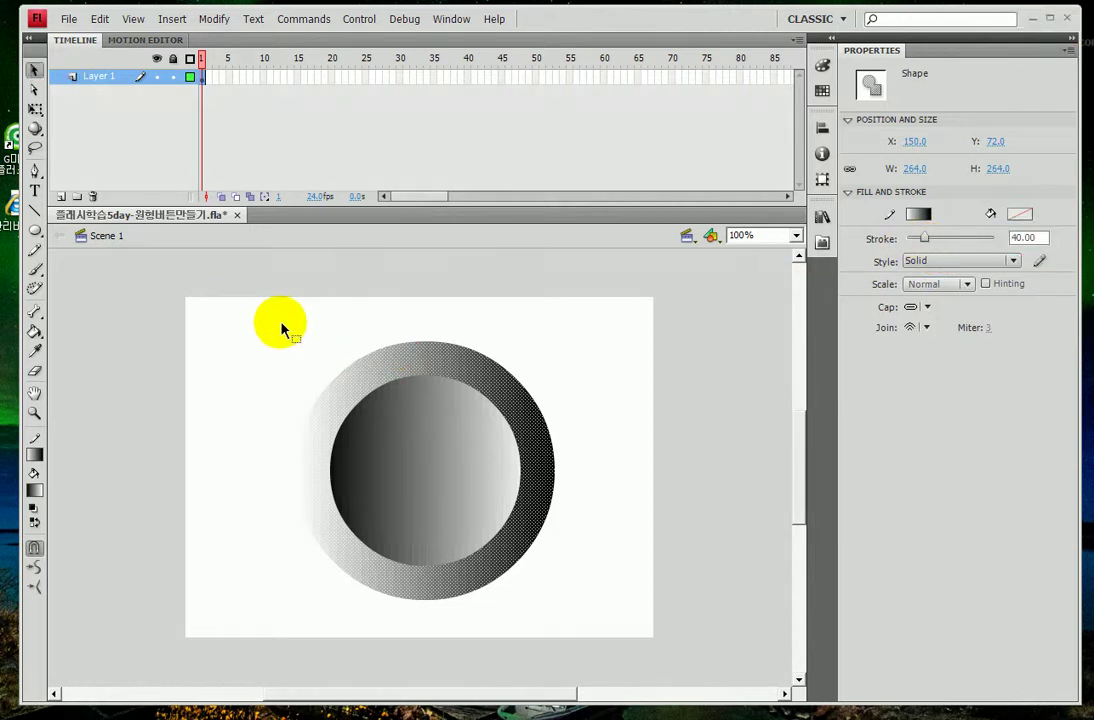
# - Select the whole circle, both inner fill and outer ring, and centre it horizontally and vertically on the stage
pyautogui.doubleClick(449, 464)
pyautogui.hotkey('ctrl', '2')
pyautogui.moveTo(420, 456)
pyautogui.mouseDown()
pyautogui.moveTo(454, 444)
pyautogui.moveTo(425, 487)
pyautogui.moveTo(437, 434)
pyautogui.moveTo(438, 500)
pyautogui.moveTo(391, 447)
pyautogui.moveTo(462, 473)
pyautogui.moveTo(387, 478)
pyautogui.moveTo(463, 459)
pyautogui.moveTo(385, 486)
pyautogui.moveTo(455, 482)
pyautogui.mouseUp()
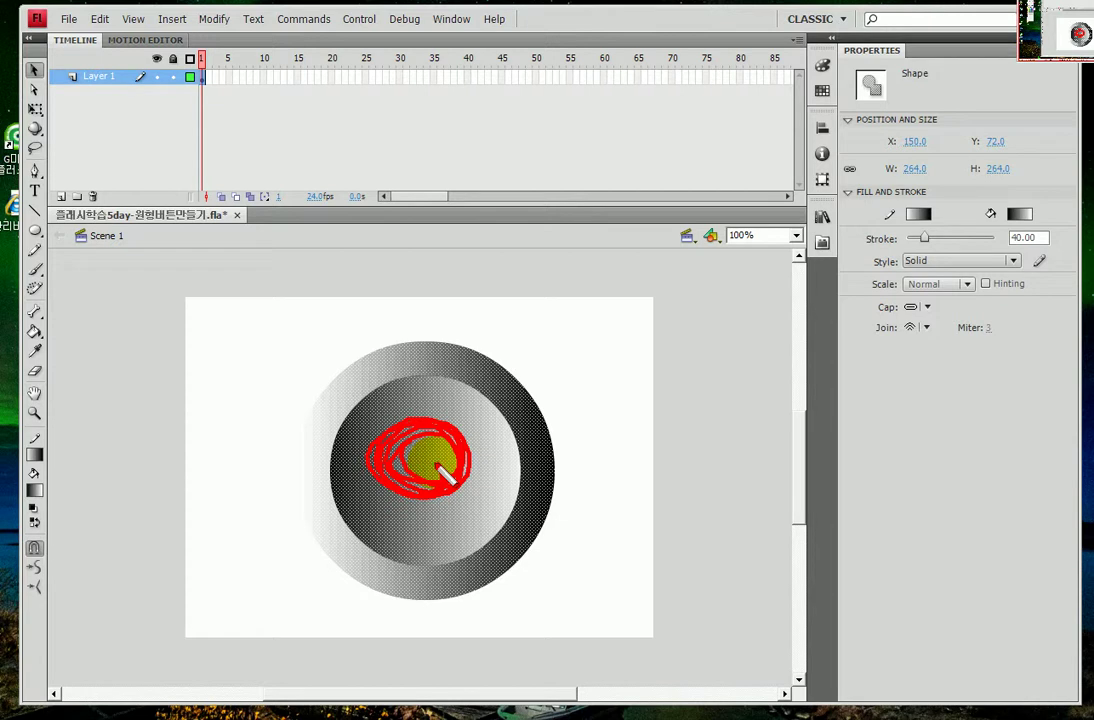
pyautogui.press('Escape')
pyautogui.click(822, 128)
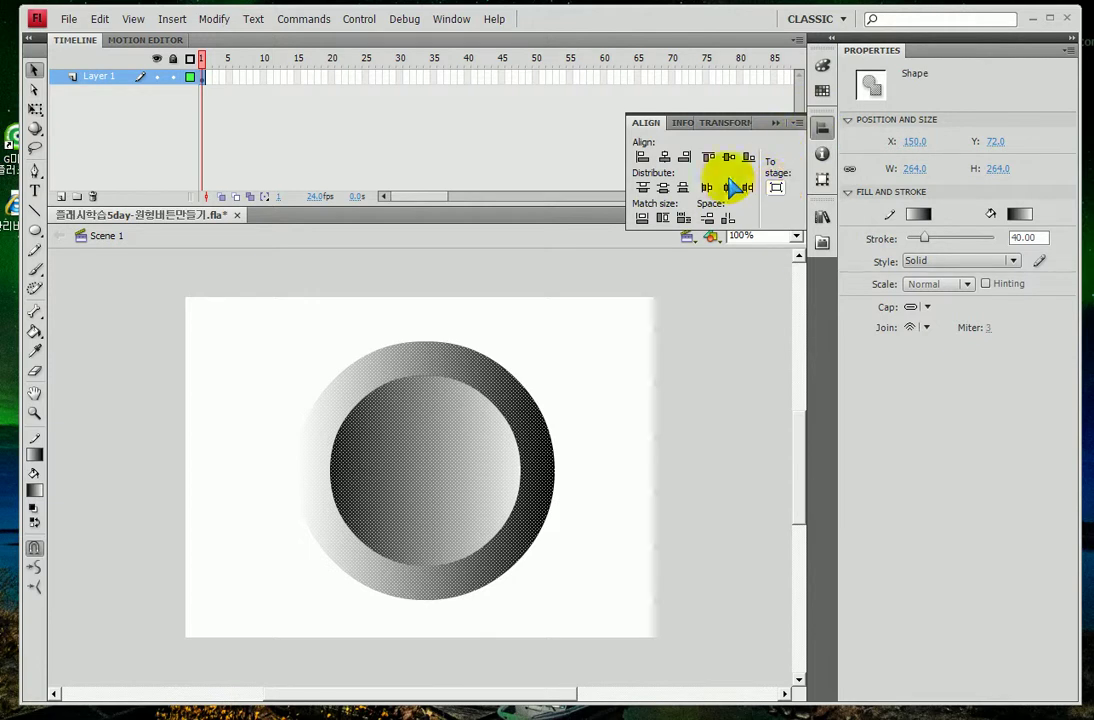
pyautogui.click(664, 157)
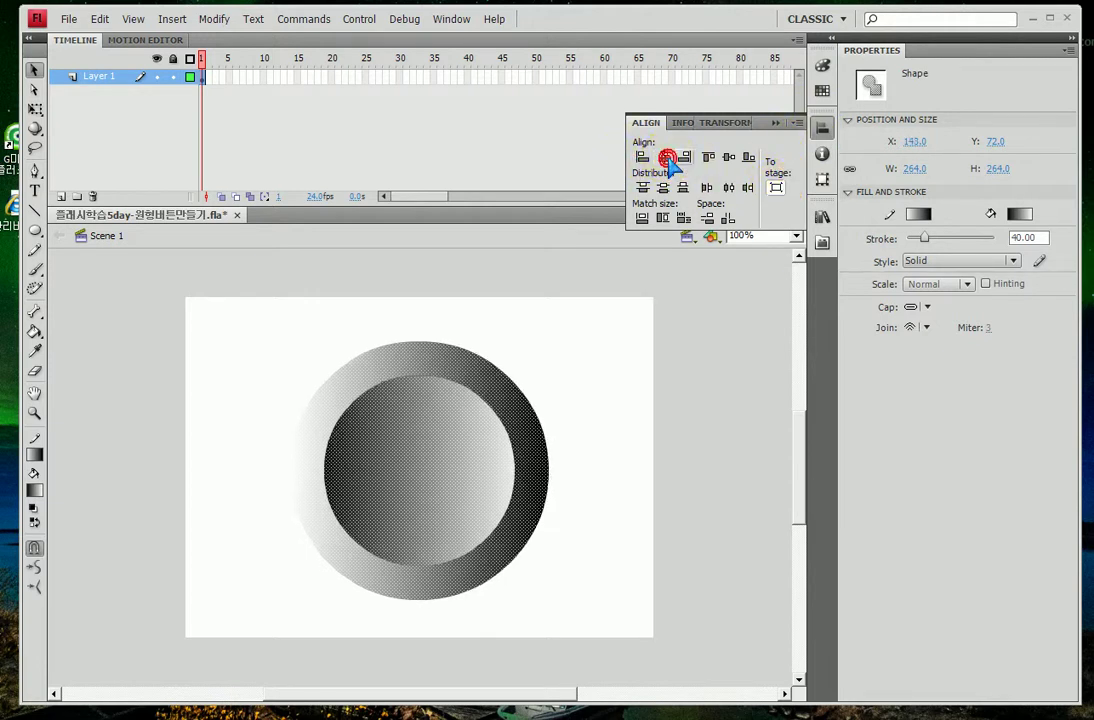
pyautogui.click(729, 157)
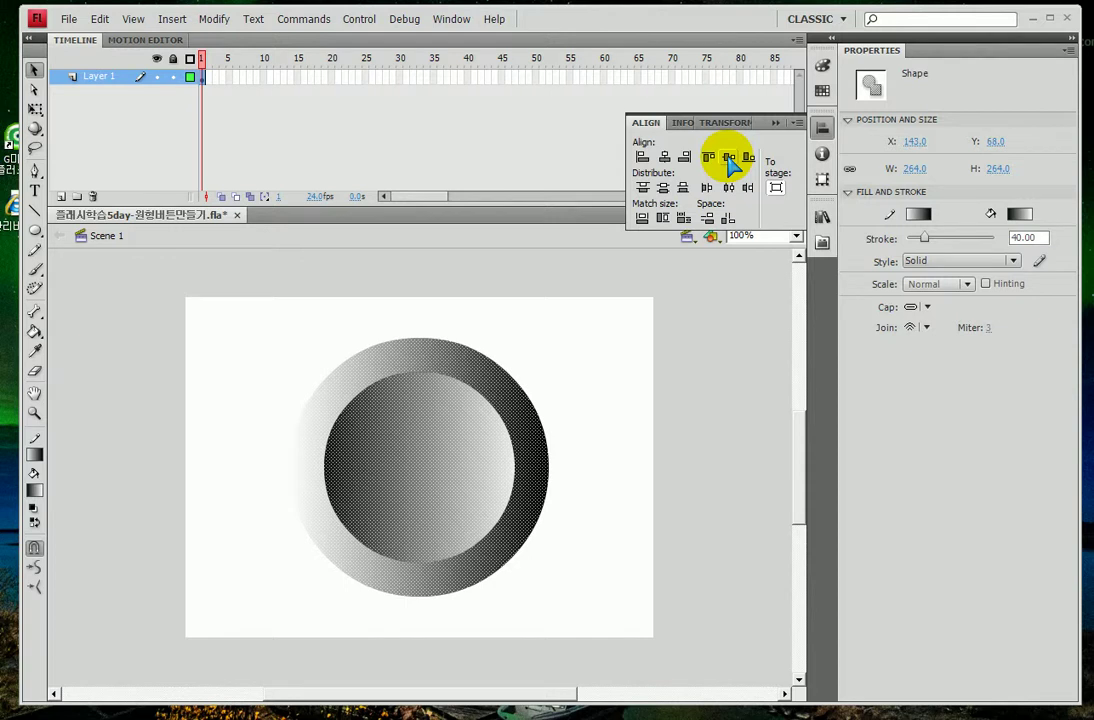
pyautogui.hotkey('ctrl', 'k')
pyautogui.click(415, 422)
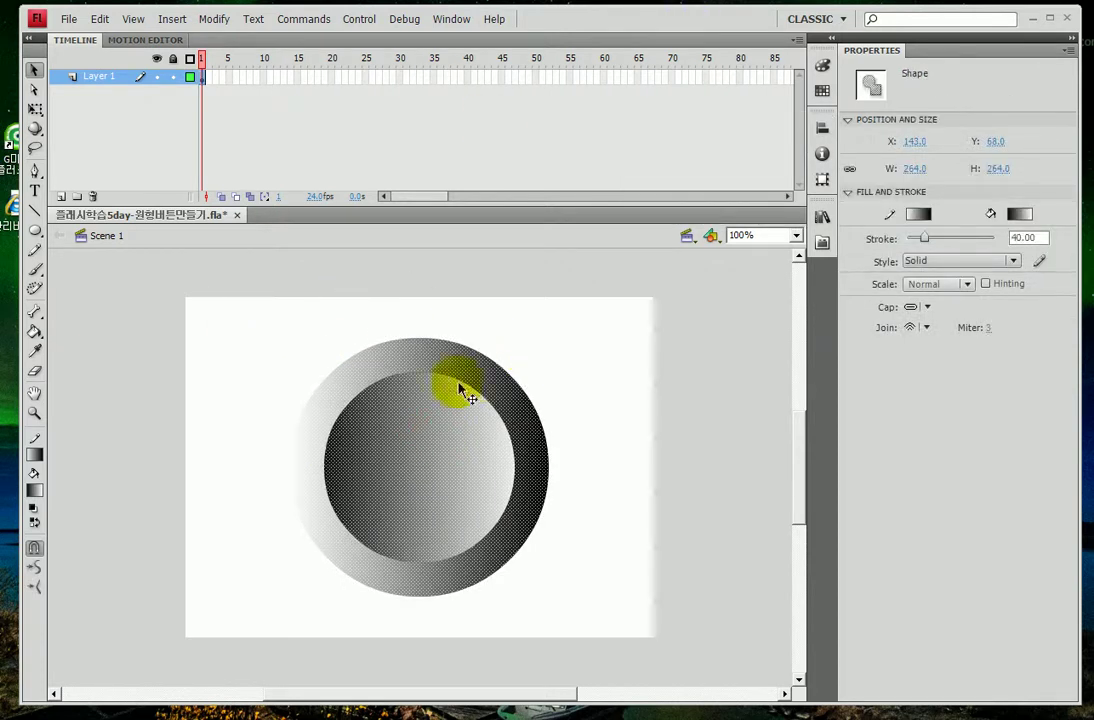
pyautogui.moveTo(367, 455); pyautogui.dragTo(500, 474)
pyautogui.moveTo(428, 416); pyautogui.dragTo(428, 498)
pyautogui.moveTo(396, 438)
pyautogui.mouseDown()
pyautogui.moveTo(451, 469)
pyautogui.moveTo(457, 441)
pyautogui.moveTo(405, 490)
pyautogui.mouseUp()
pyautogui.press('Escape')
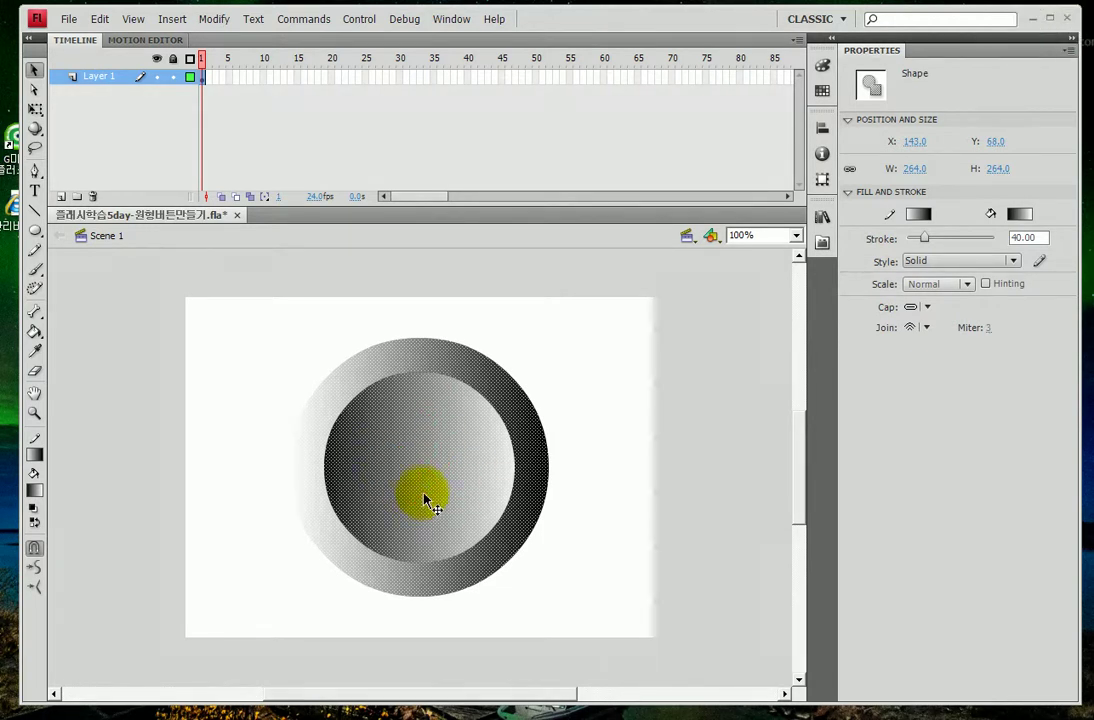
pyautogui.click(422, 488)
pyautogui.press('F8')
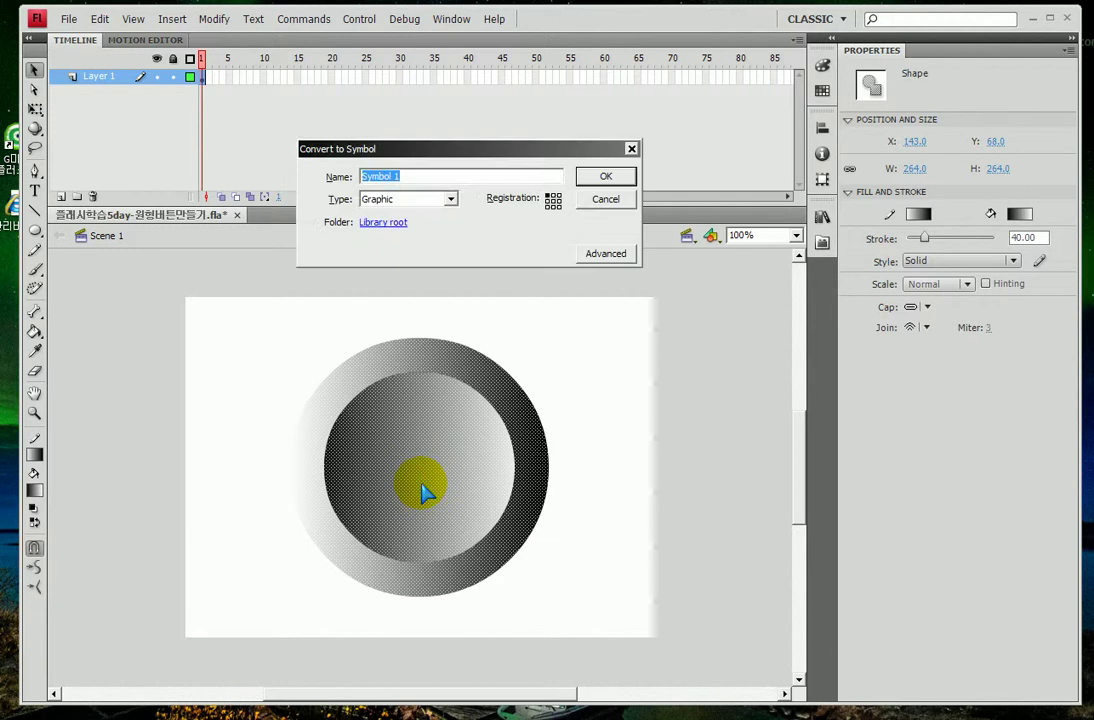
pyautogui.click(443, 198)
pyautogui.click(432, 225)
pyautogui.doubleClick(415, 176)
pyautogui.write('d')
pyautogui.press('BackSpace')
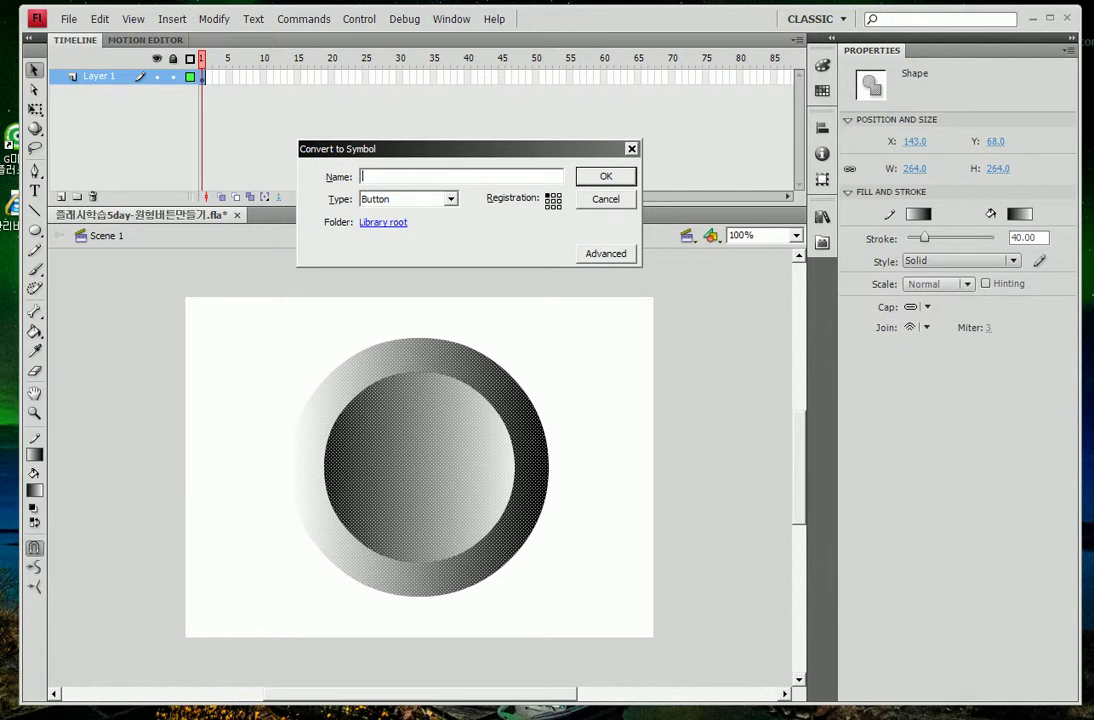
pyautogui.write('ㄴ')
pyautogui.press('Return')
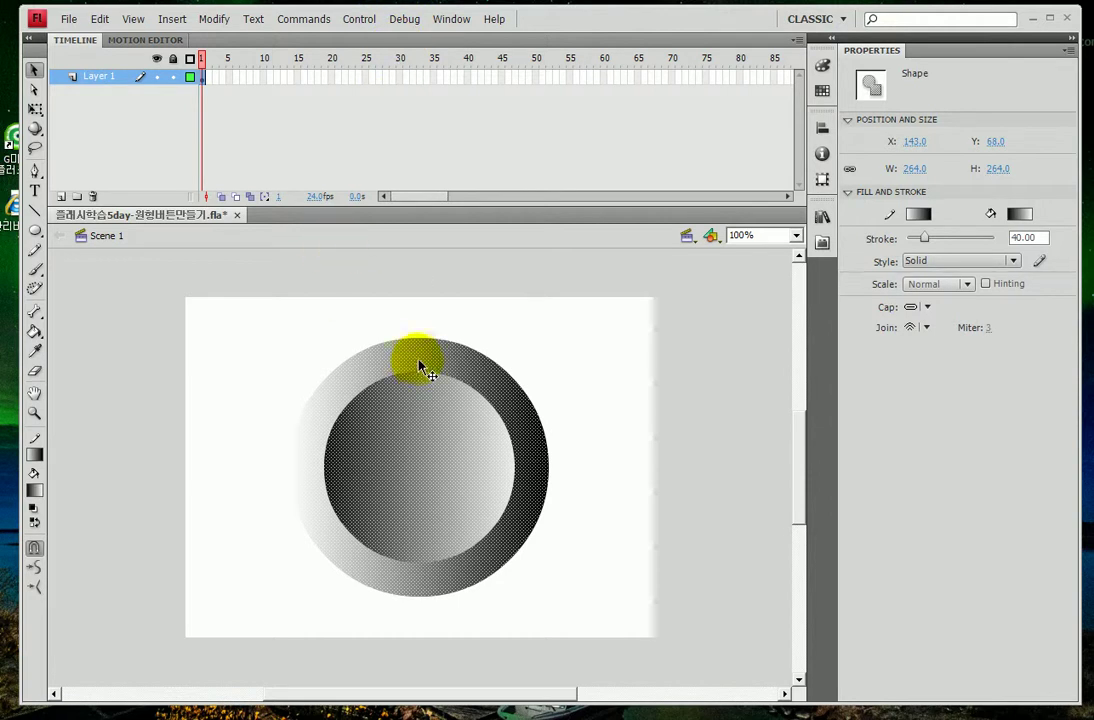
# - Convert the selected circle to a Button symbol named 원형버튼
pyautogui.press('F8')
pyautogui.click(405, 199)
pyautogui.click(391, 225)
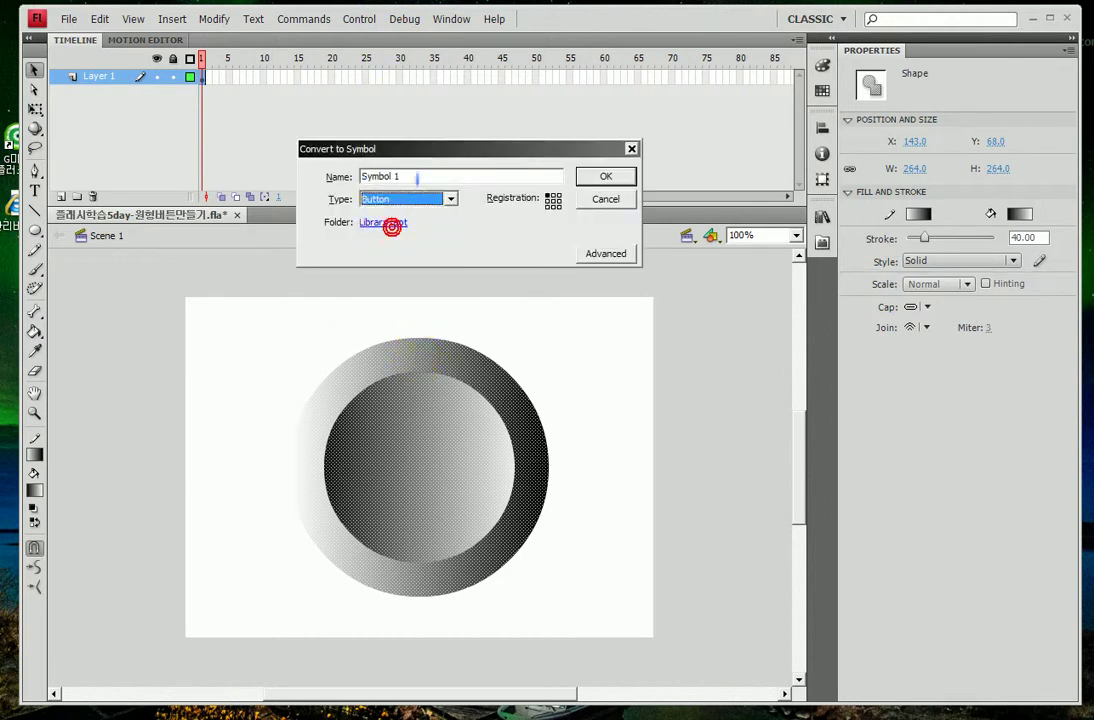
pyautogui.doubleClick(408, 176)
pyautogui.write('원형버튼')
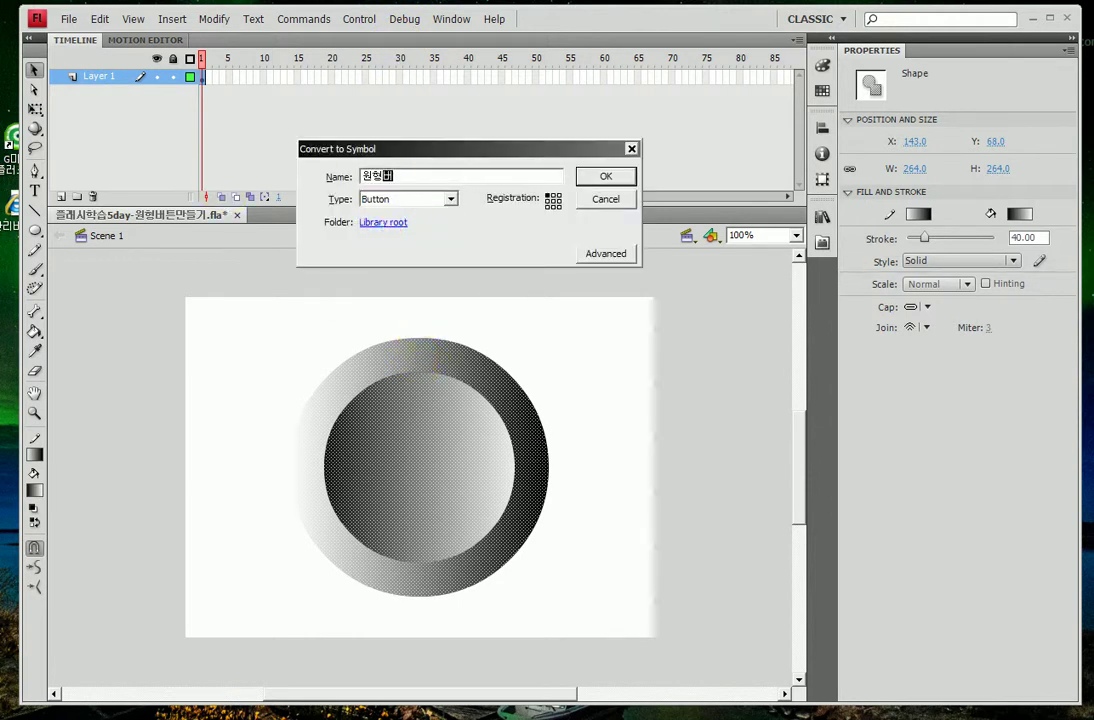
pyautogui.click(606, 176)
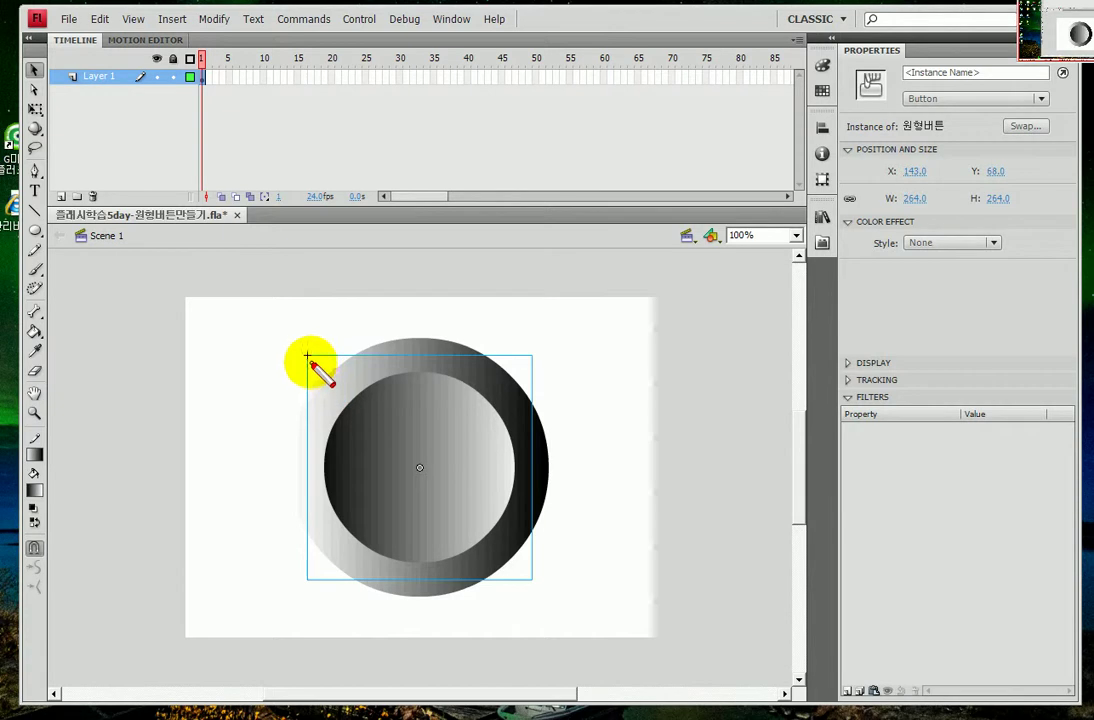
pyautogui.moveTo(307, 355)
pyautogui.mouseDown()
pyautogui.moveTo(309, 580)
pyautogui.moveTo(522, 581)
pyautogui.moveTo(535, 480)
pyautogui.moveTo(531, 358)
pyautogui.moveTo(281, 354)
pyautogui.mouseUp()
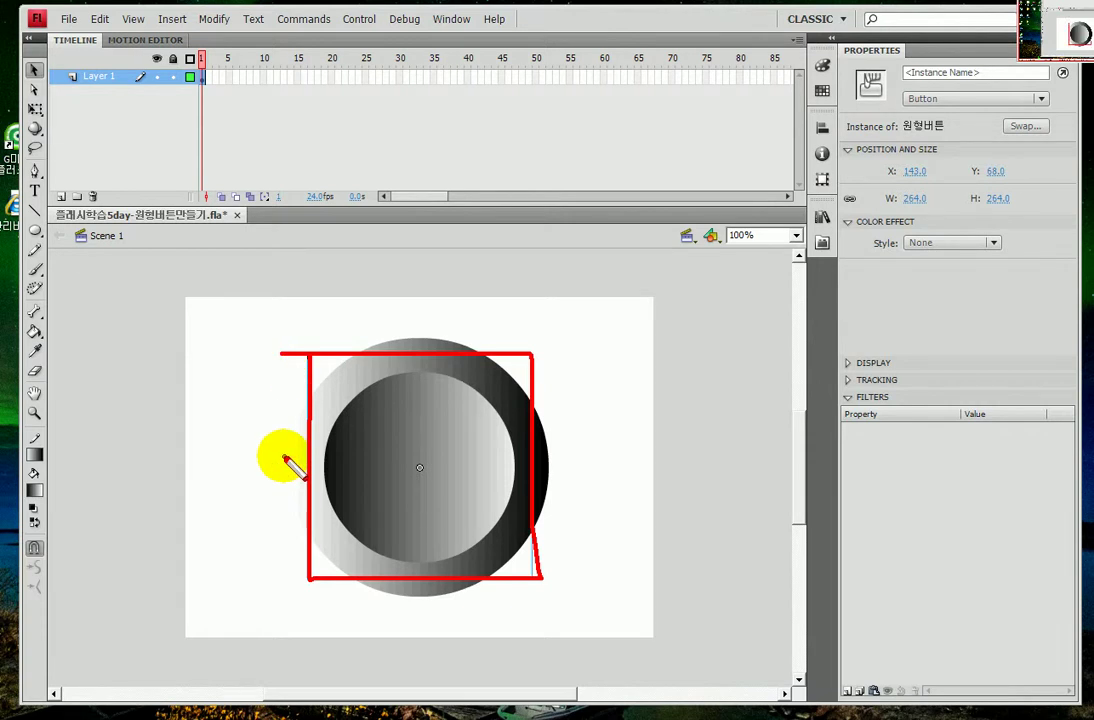
pyautogui.press('Escape')
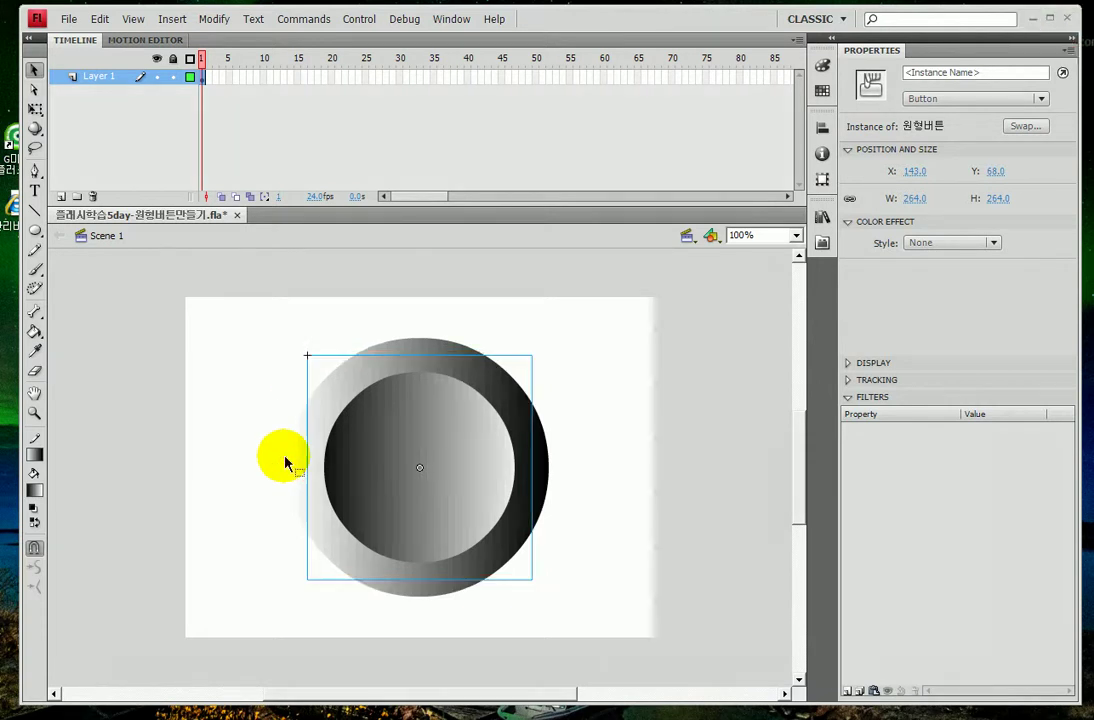
pyautogui.moveTo(306, 356)
pyautogui.mouseDown()
pyautogui.moveTo(311, 575)
pyautogui.moveTo(539, 575)
pyautogui.moveTo(532, 355)
pyautogui.moveTo(288, 353)
pyautogui.mouseUp()
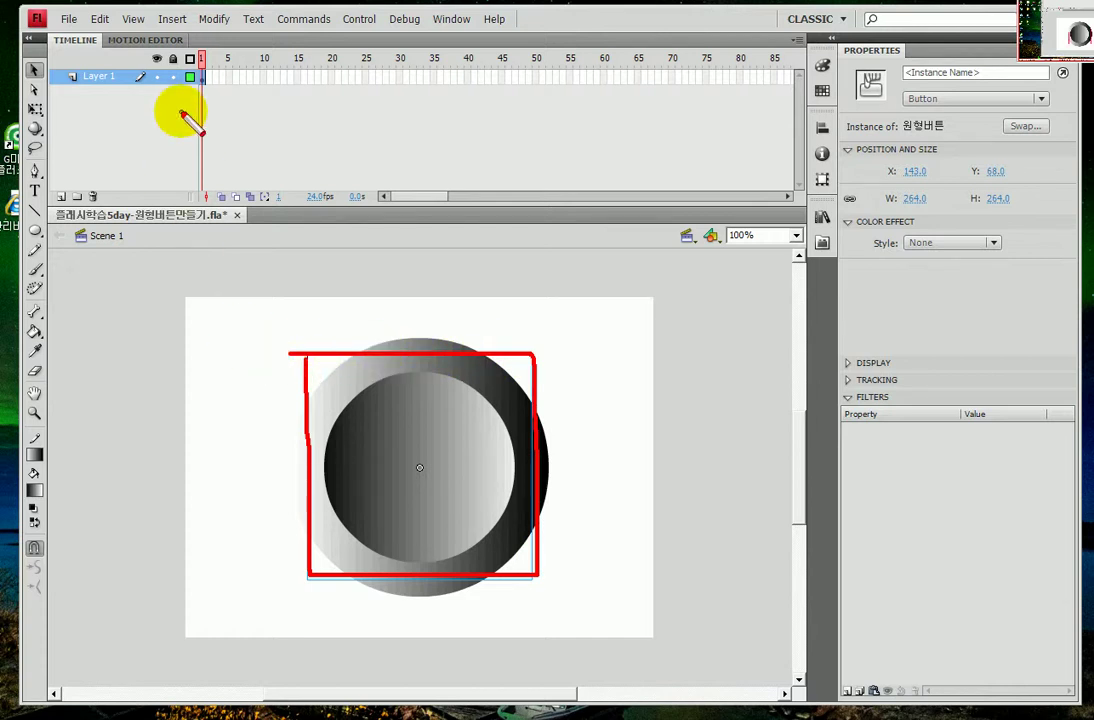
pyautogui.moveTo(180, 88)
pyautogui.mouseDown()
pyautogui.moveTo(204, 67)
pyautogui.moveTo(191, 96)
pyautogui.mouseUp()
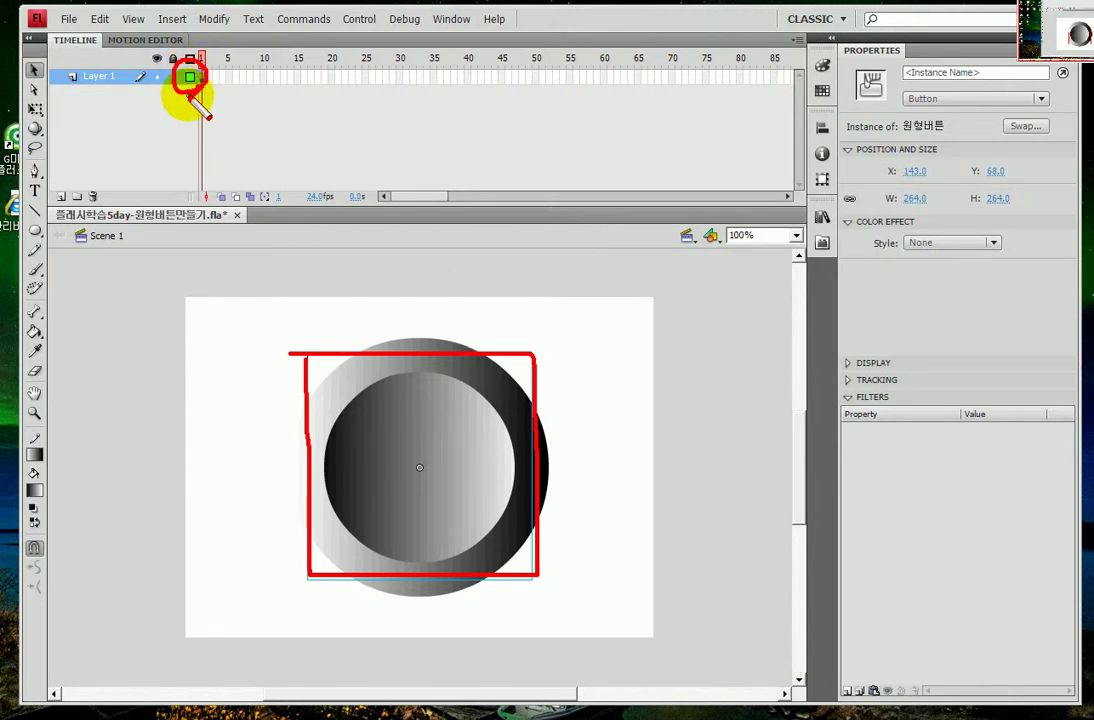
pyautogui.press('Escape')
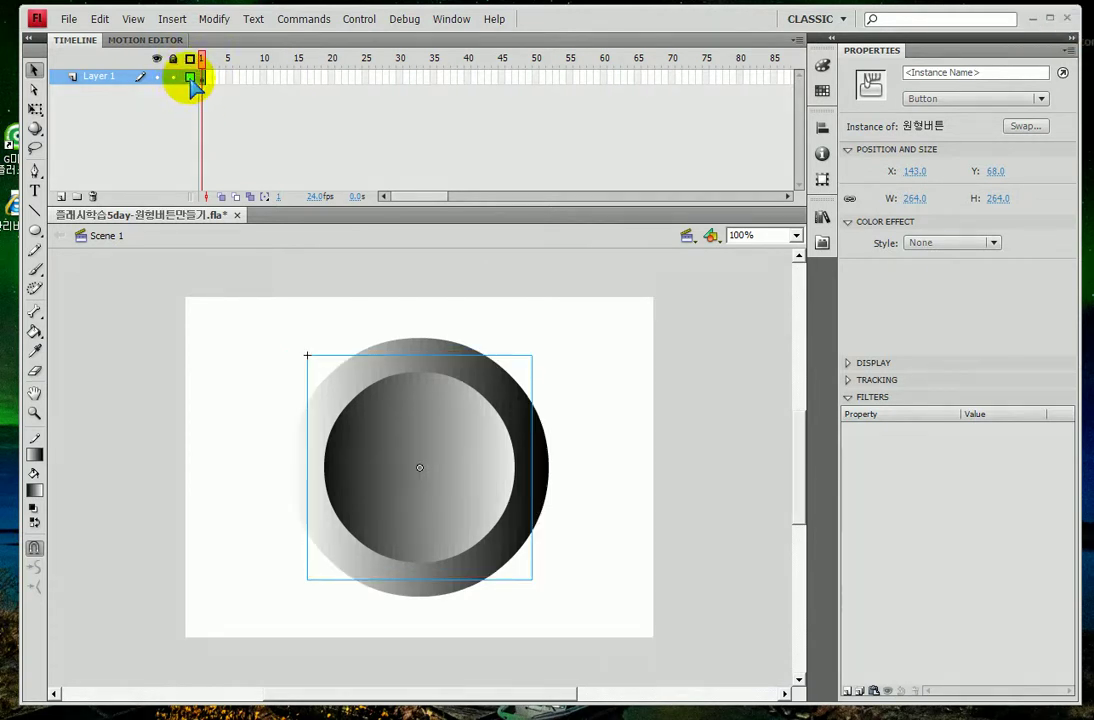
# - Compare the button's outline view with its normal view on Layer 1, and leave the layer in normal view
pyautogui.click(190, 76)
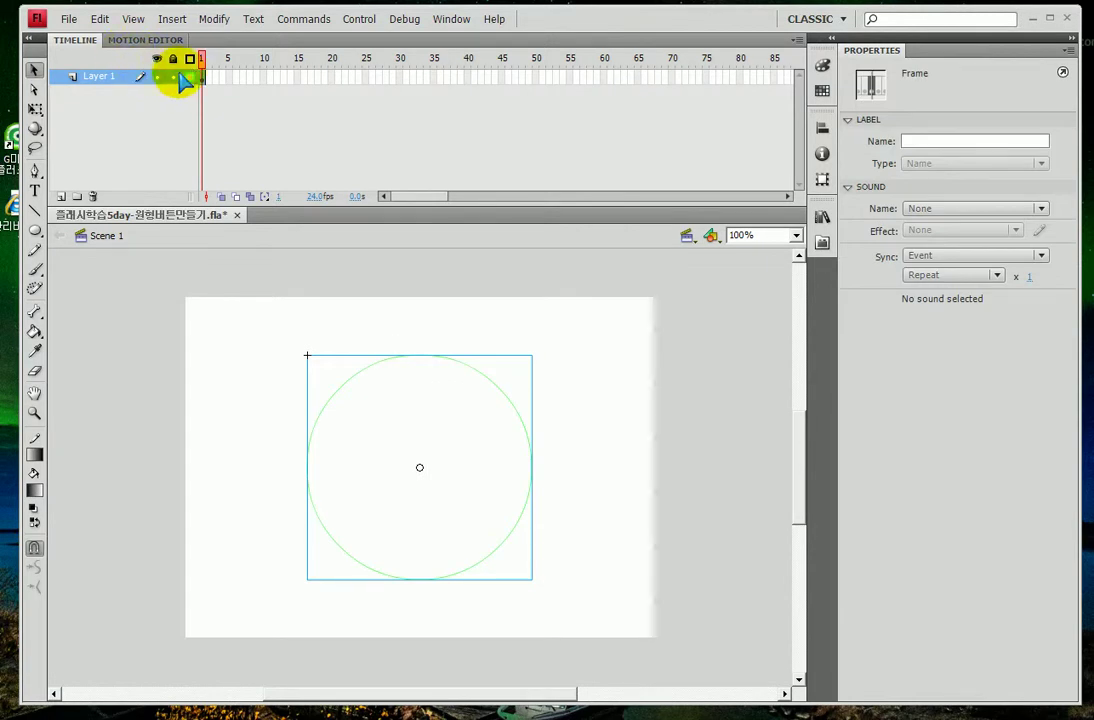
pyautogui.click(190, 76)
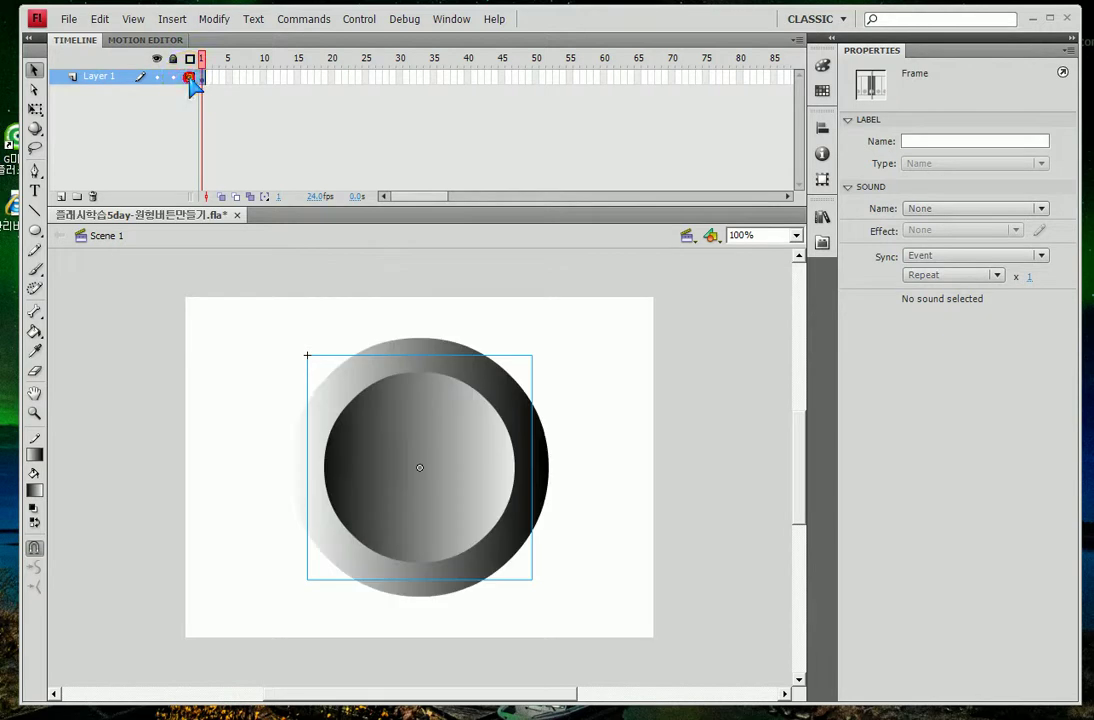
pyautogui.click(190, 76)
pyautogui.click(190, 76)
pyautogui.click(190, 76)
pyautogui.click(190, 76)
pyautogui.click(190, 76)
pyautogui.click(190, 76)
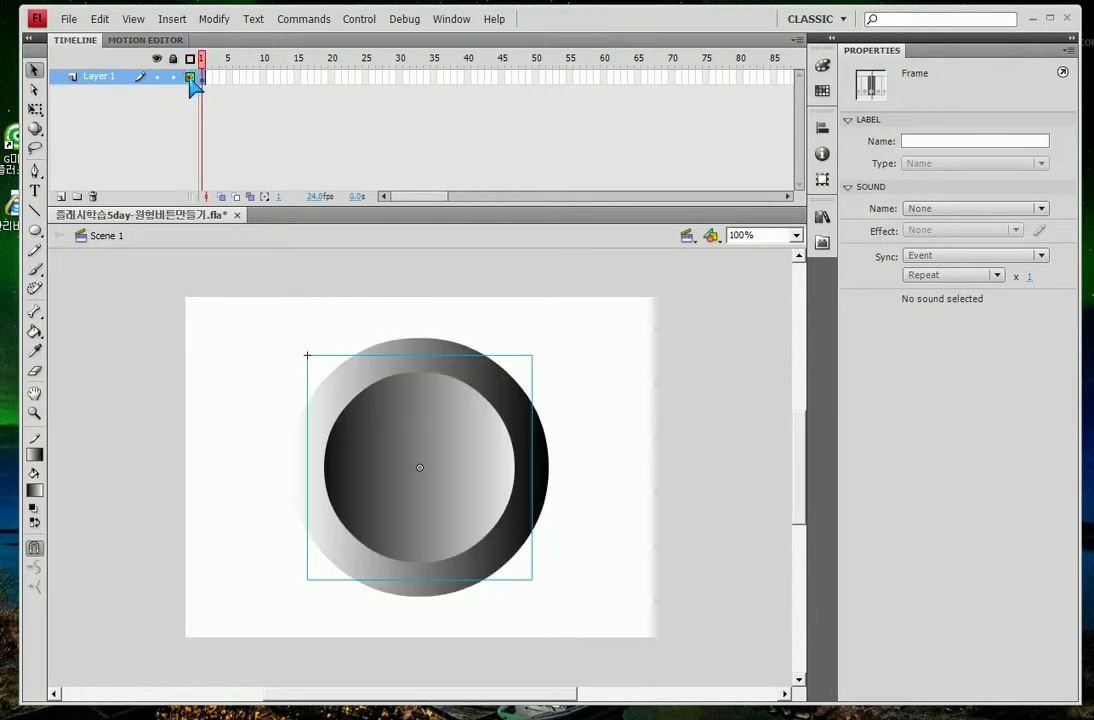
pyautogui.doubleClick(190, 76)
pyautogui.click(648, 301)
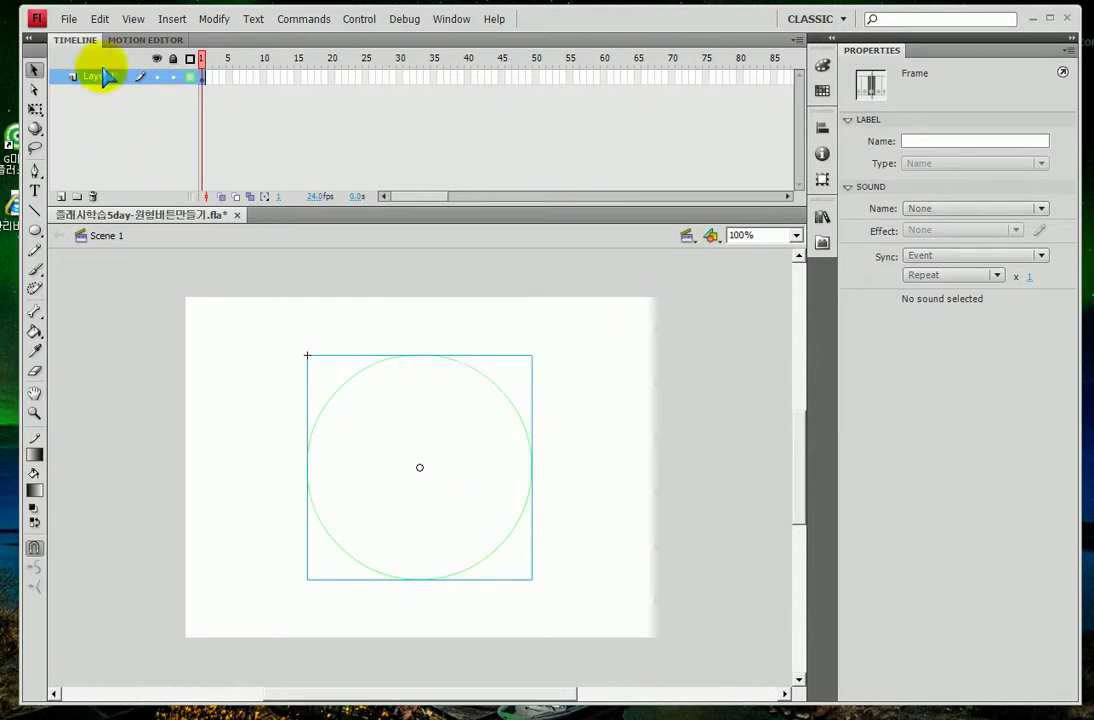
pyautogui.click(190, 76)
pyautogui.click(190, 76)
pyautogui.click(190, 76)
pyautogui.doubleClick(190, 76)
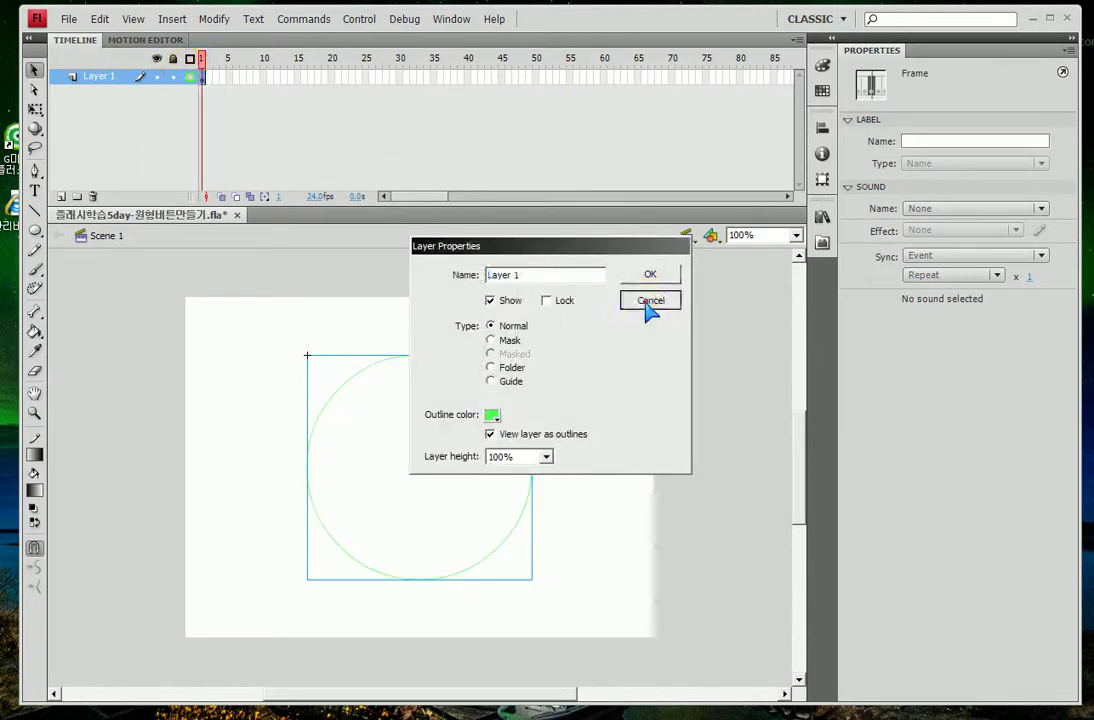
pyautogui.click(648, 301)
pyautogui.click(190, 76)
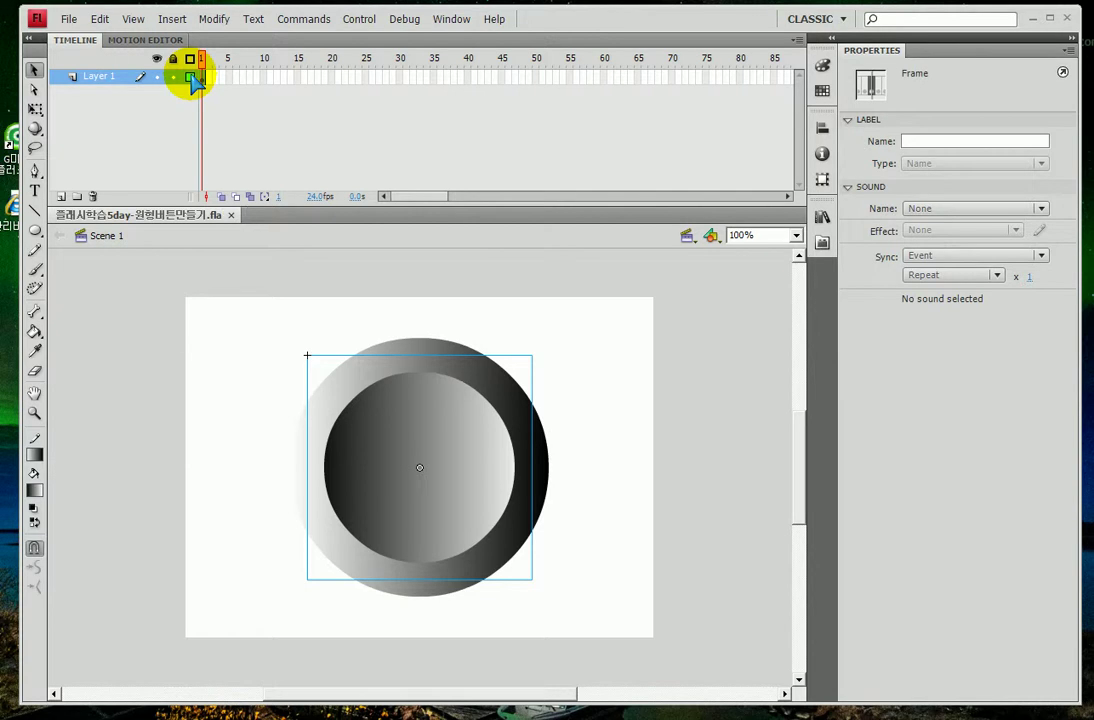
# - Test the movie to preview the round button, close the preview, and view the button symbol in the library
pyautogui.hotkey('ctrl', 'Return')
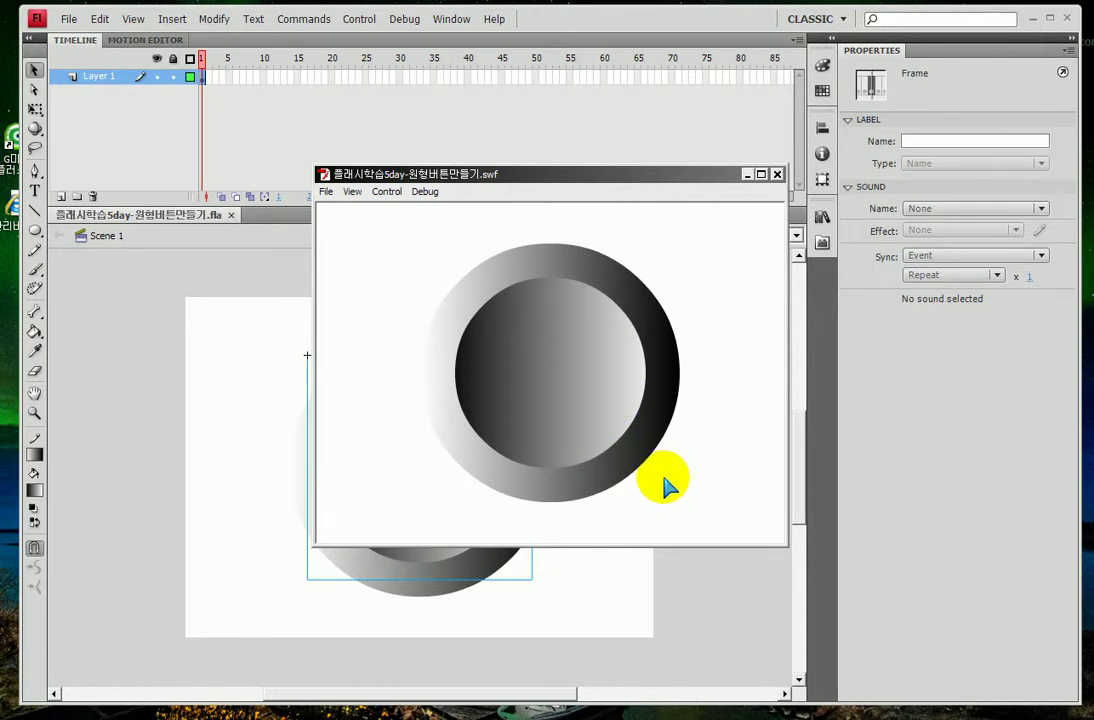
pyautogui.click(776, 174)
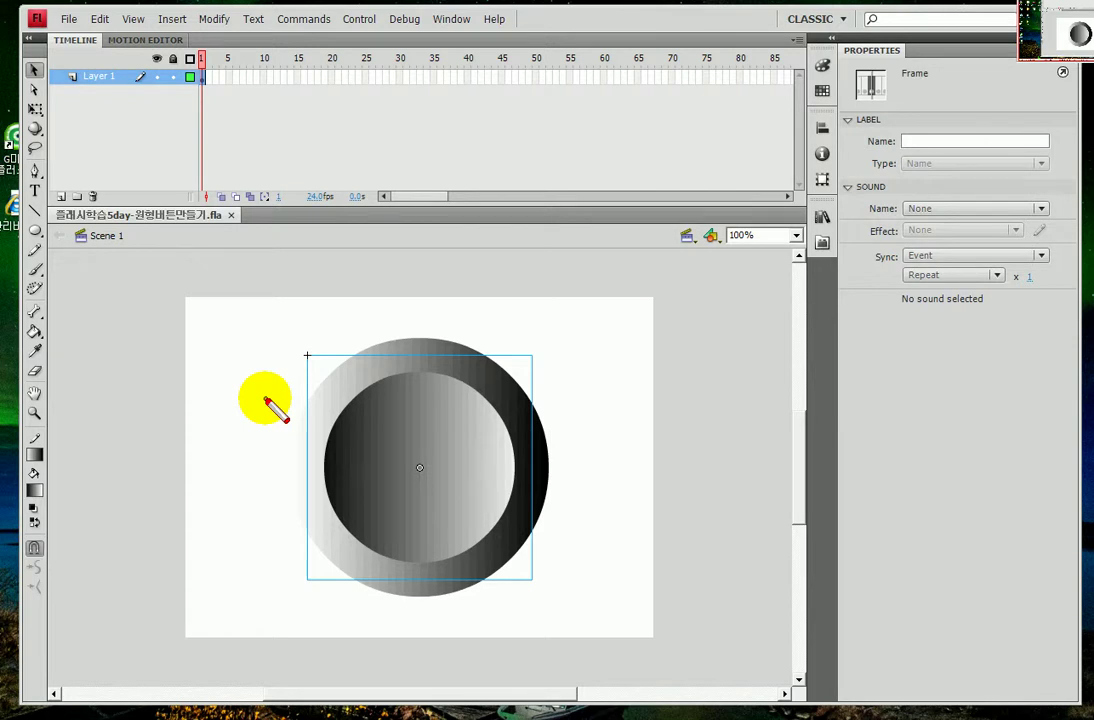
pyautogui.click(822, 217)
pyautogui.moveTo(708, 415)
pyautogui.mouseDown()
pyautogui.moveTo(720, 252)
pyautogui.moveTo(768, 435)
pyautogui.mouseUp()
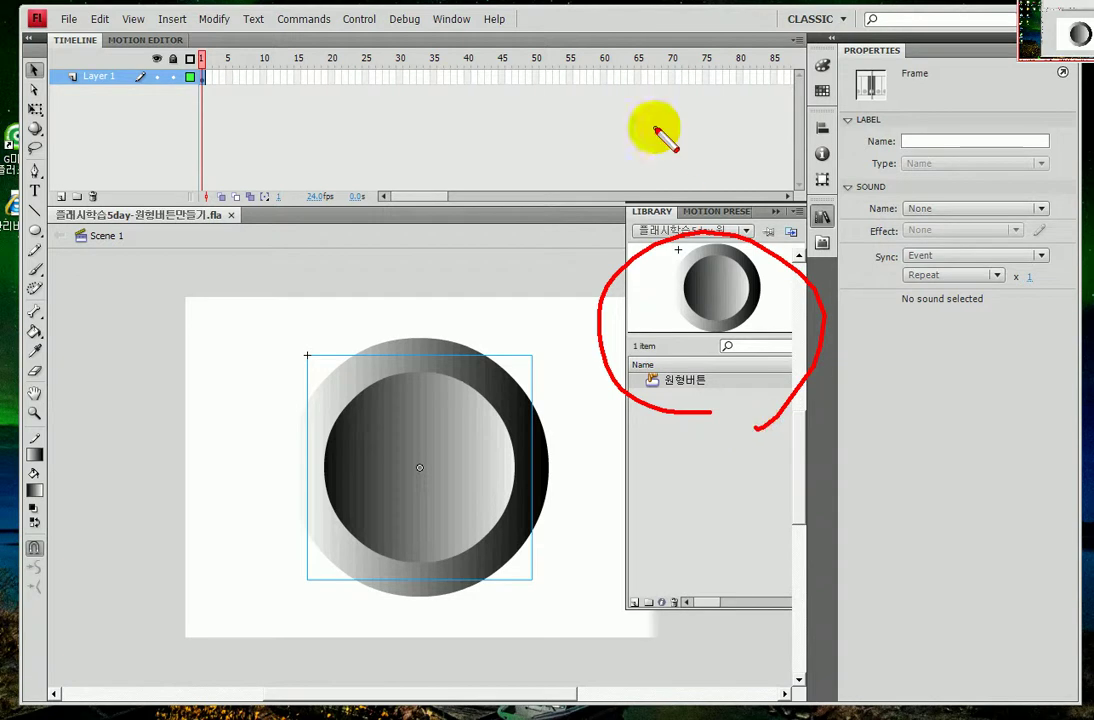
pyautogui.click(872, 256)
pyautogui.moveTo(444, 420)
pyautogui.mouseDown()
pyautogui.moveTo(414, 478)
pyautogui.moveTo(483, 478)
pyautogui.moveTo(391, 406)
pyautogui.moveTo(381, 456)
pyautogui.moveTo(447, 411)
pyautogui.mouseUp()
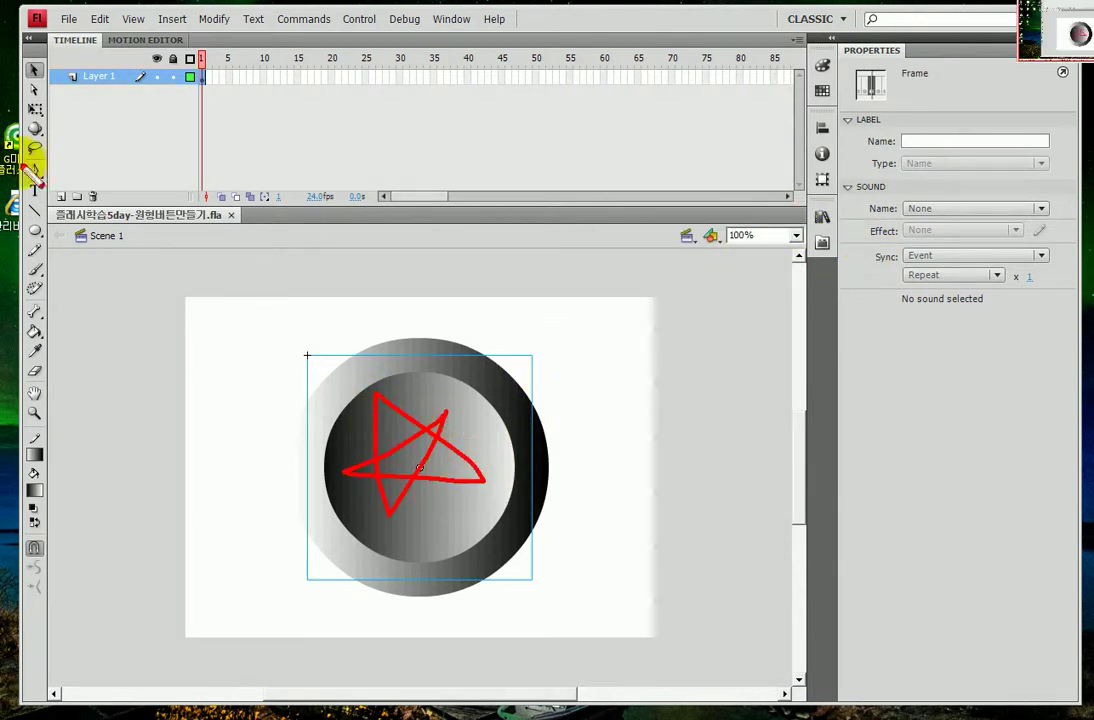
pyautogui.moveTo(44, 58)
pyautogui.mouseDown()
pyautogui.moveTo(10, 72)
pyautogui.moveTo(56, 95)
pyautogui.mouseUp()
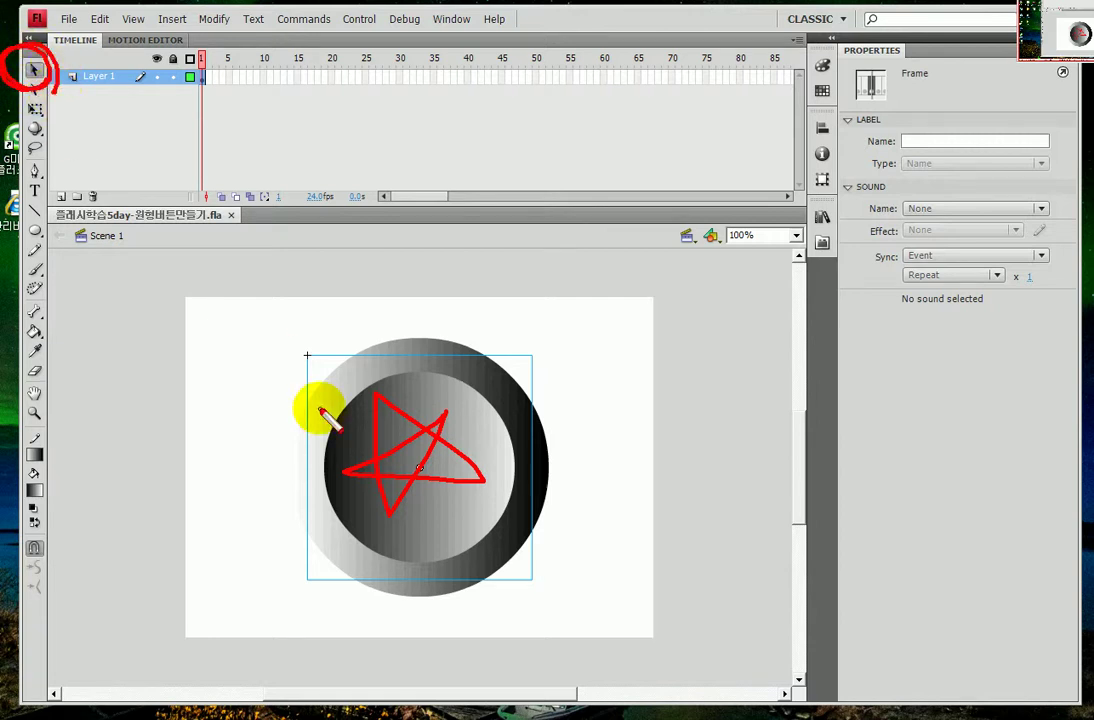
pyautogui.press('Escape')
# - Open the 원형버튼 button on the stage for in-place editing to access its Up, Over, Down and Hit frames
pyautogui.click(443, 461)
pyautogui.doubleClick(290, 468)
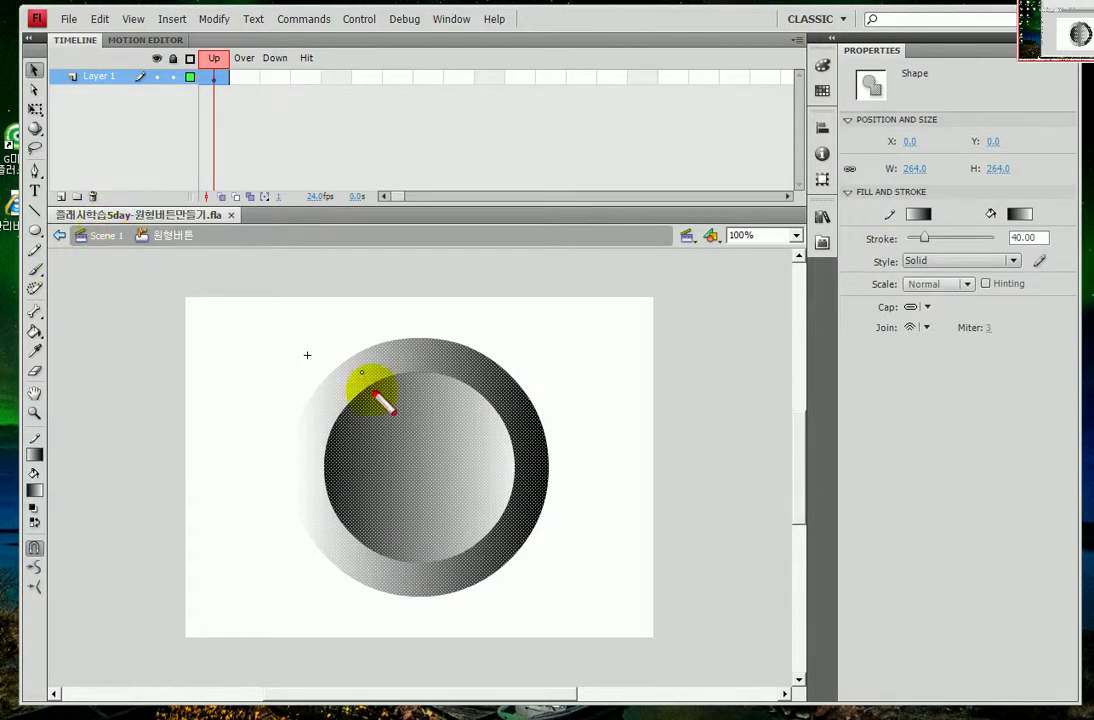
pyautogui.moveTo(100, 212)
pyautogui.mouseDown()
pyautogui.moveTo(62, 240)
pyautogui.moveTo(97, 273)
pyautogui.moveTo(194, 270)
pyautogui.moveTo(214, 210)
pyautogui.moveTo(100, 197)
pyautogui.mouseUp()
pyautogui.moveTo(188, 288)
pyautogui.mouseDown()
pyautogui.moveTo(103, 320)
pyautogui.moveTo(213, 347)
pyautogui.moveTo(133, 294)
pyautogui.moveTo(157, 375)
pyautogui.moveTo(151, 288)
pyautogui.mouseUp()
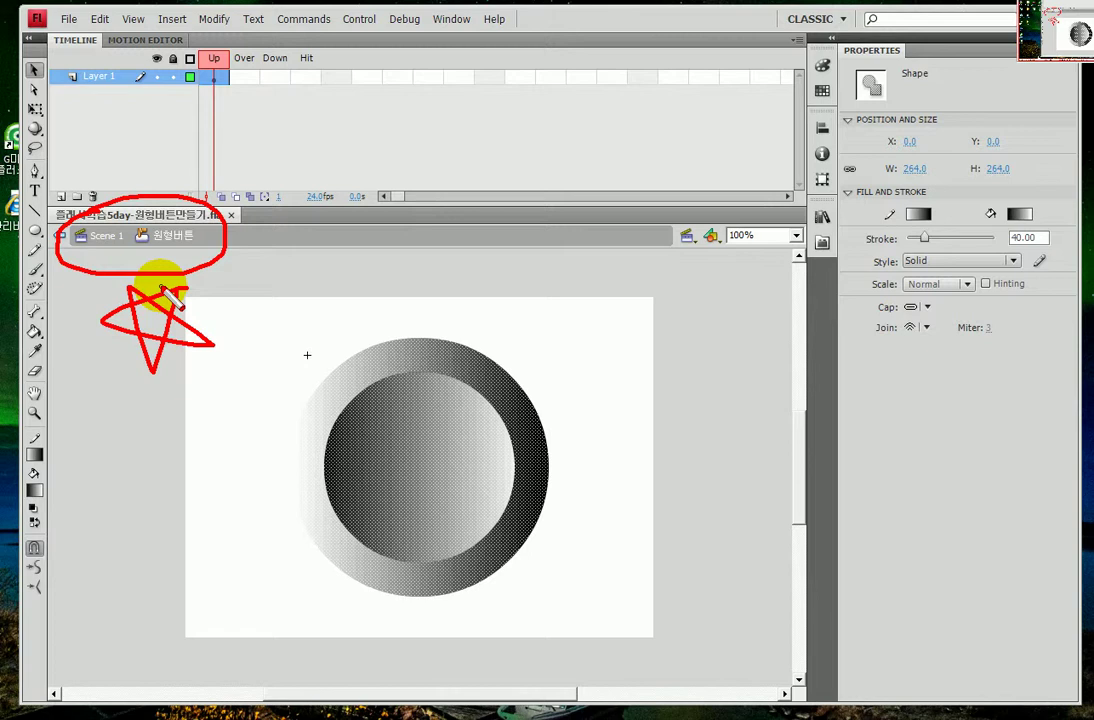
pyautogui.press('Escape')
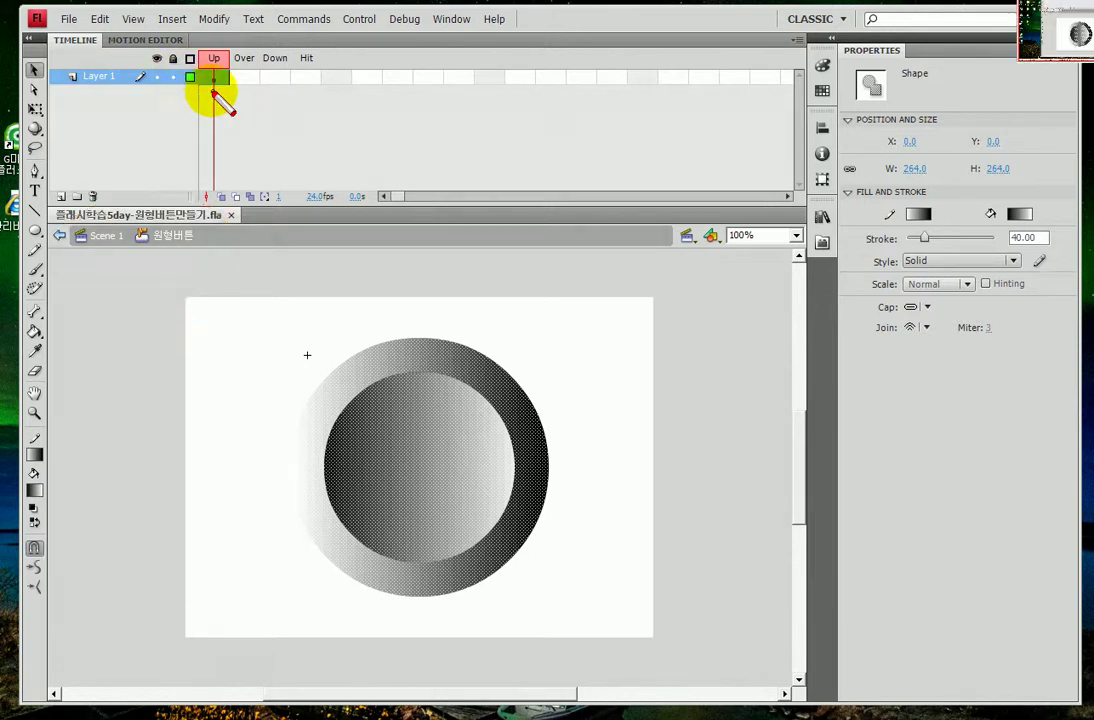
pyautogui.moveTo(233, 103)
pyautogui.mouseDown()
pyautogui.moveTo(191, 94)
pyautogui.moveTo(203, 53)
pyautogui.moveTo(330, 46)
pyautogui.moveTo(302, 118)
pyautogui.moveTo(212, 121)
pyautogui.mouseUp()
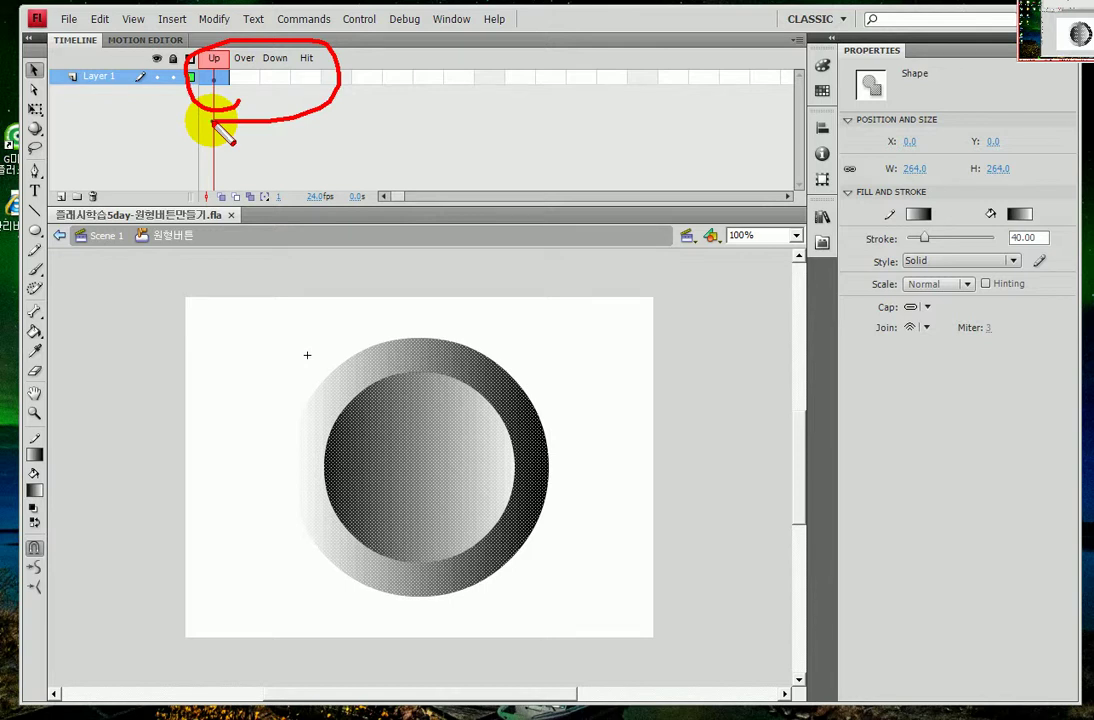
pyautogui.press('Escape')
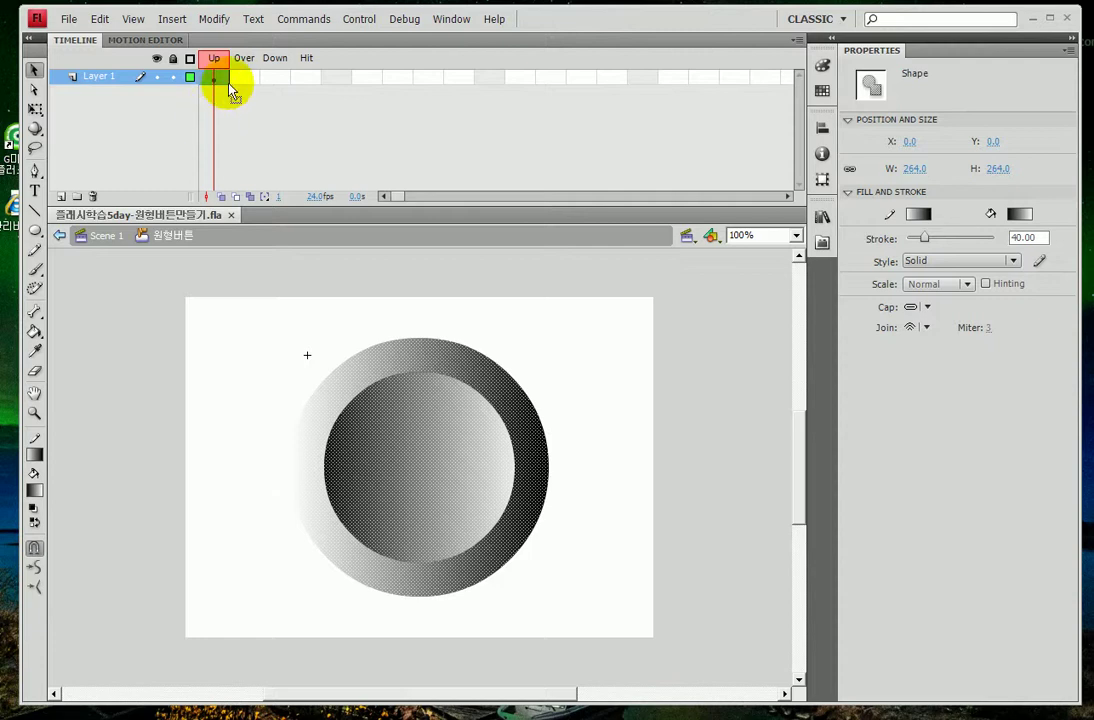
# - Insert a keyframe in the button's Over frame on Layer 1
pyautogui.click(240, 84)
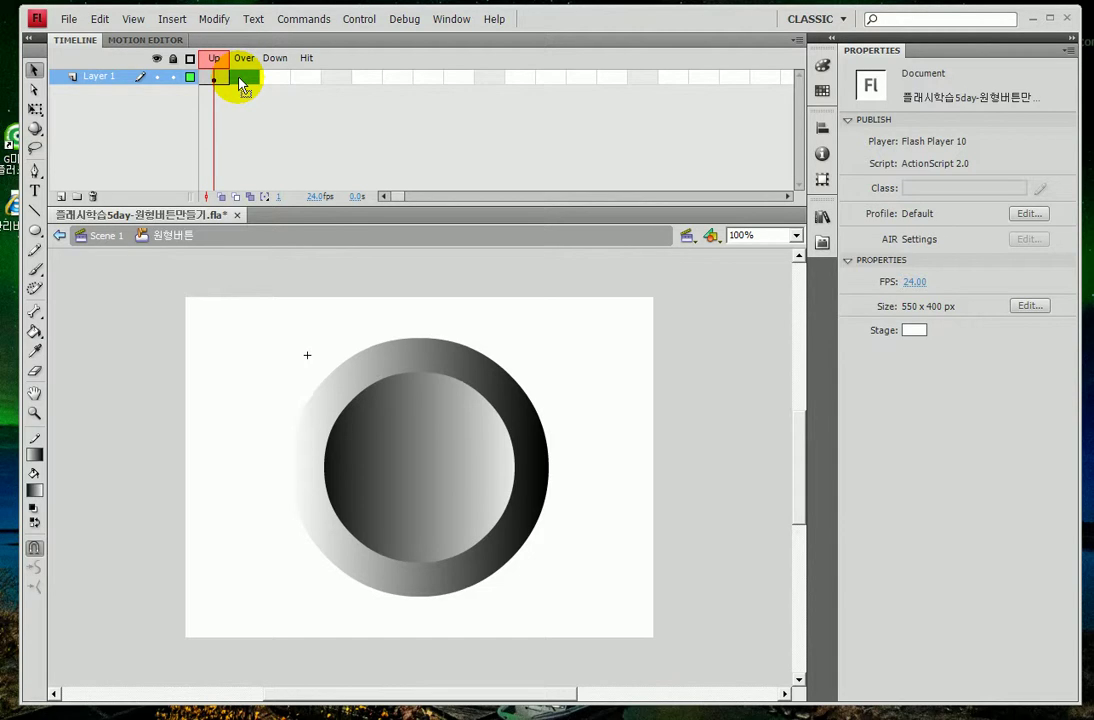
pyautogui.click(240, 84)
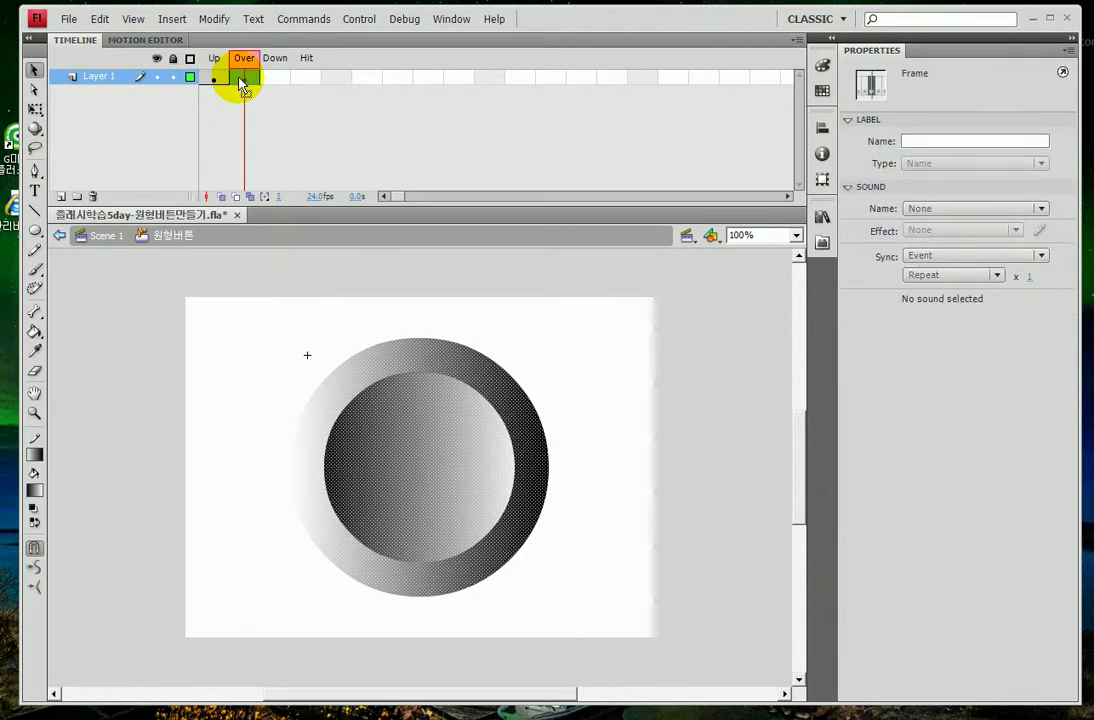
# - Try to reverse the outer ring's black-to-white gradient in the Over frame by swapping the fill gradient's colour stops
pyautogui.click(196, 365)
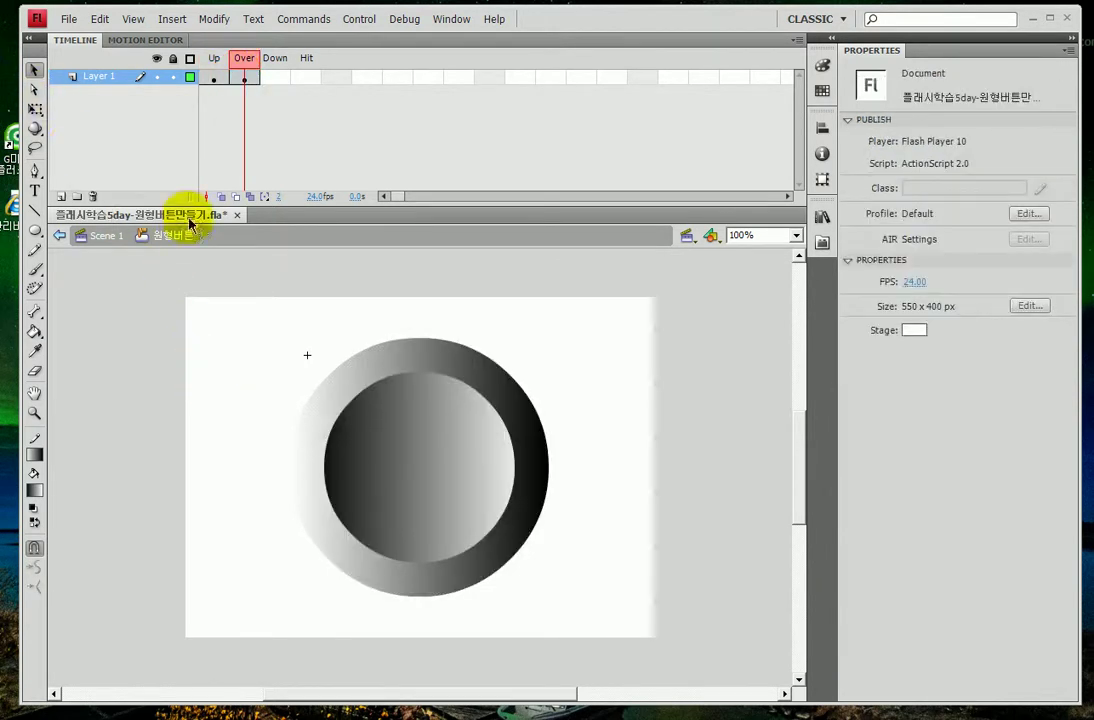
pyautogui.click(425, 357)
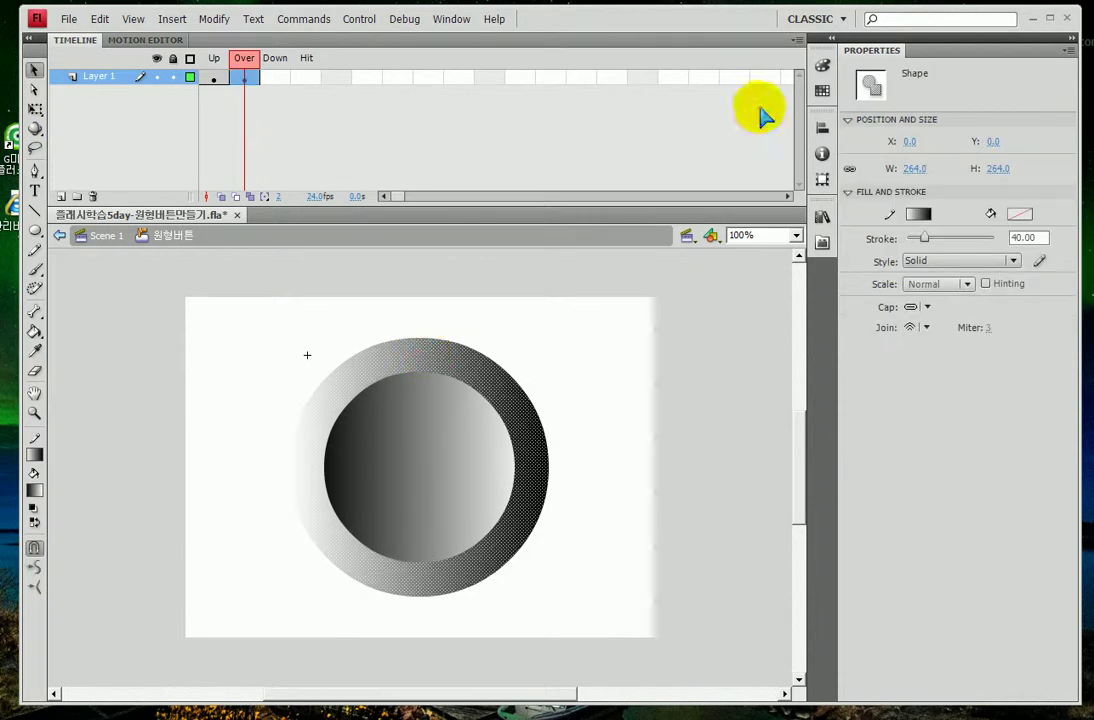
pyautogui.click(822, 68)
pyautogui.moveTo(795, 235); pyautogui.dragTo(690, 237)
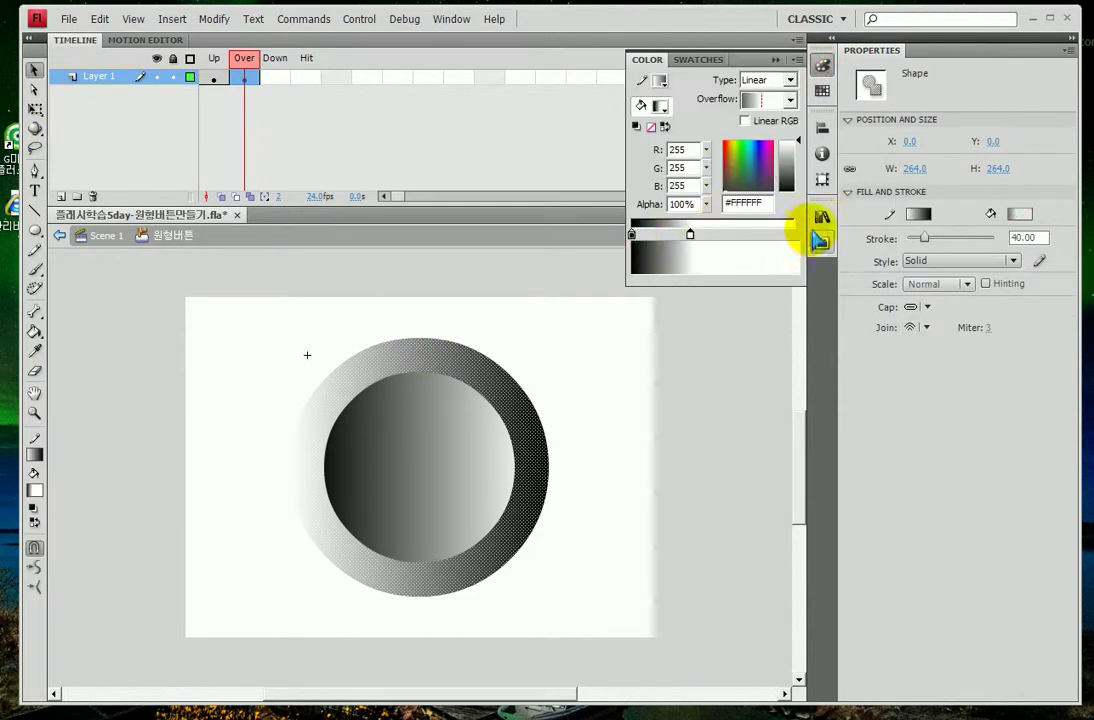
pyautogui.click(635, 237)
pyautogui.moveTo(637, 237); pyautogui.dragTo(792, 235)
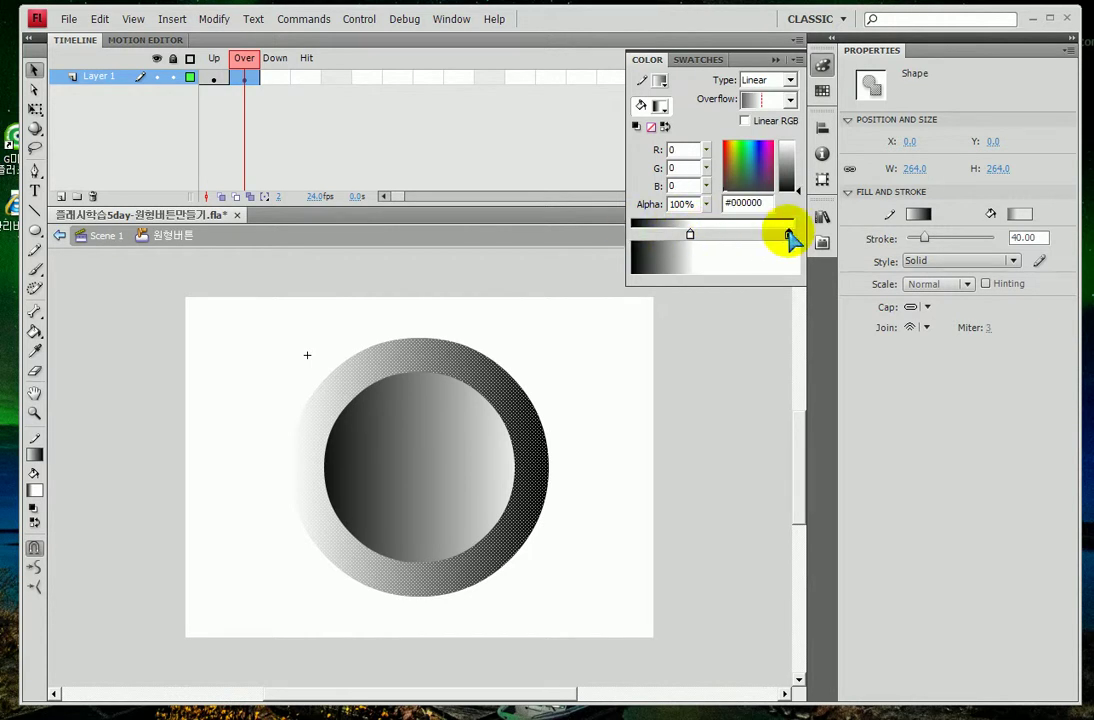
pyautogui.moveTo(690, 235); pyautogui.dragTo(643, 238)
pyautogui.click(432, 437)
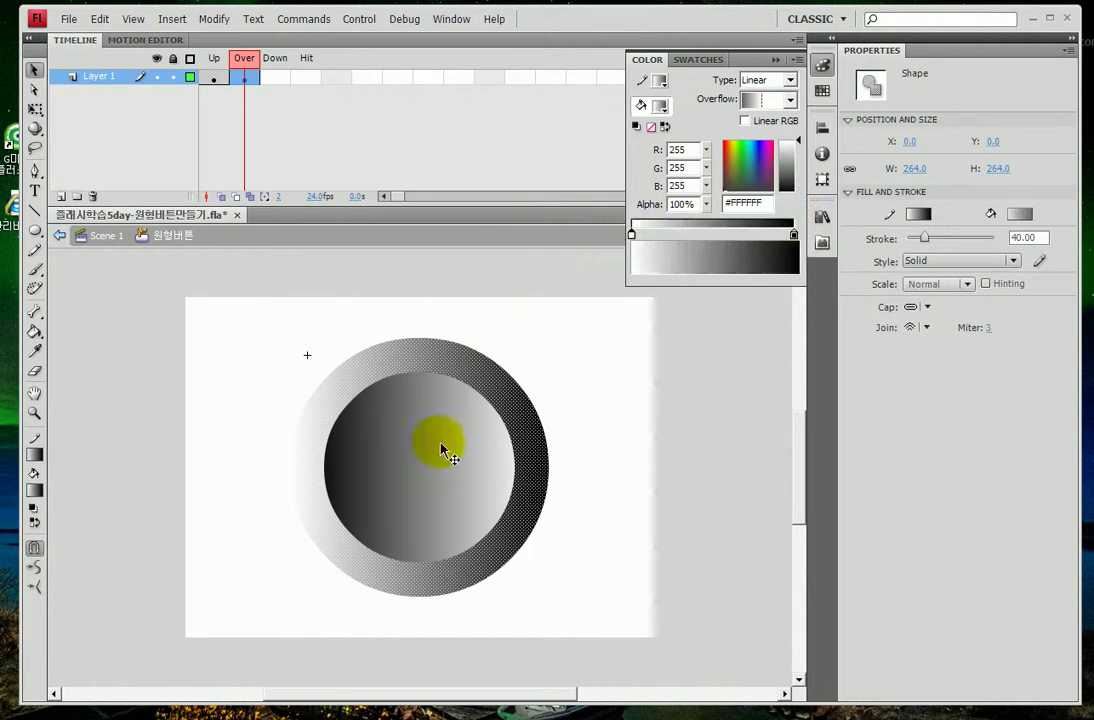
# - Reverse the inner circle's linear fill gradient in the Over frame to run from white to black, and compare it with the Up frame
pyautogui.click(434, 438)
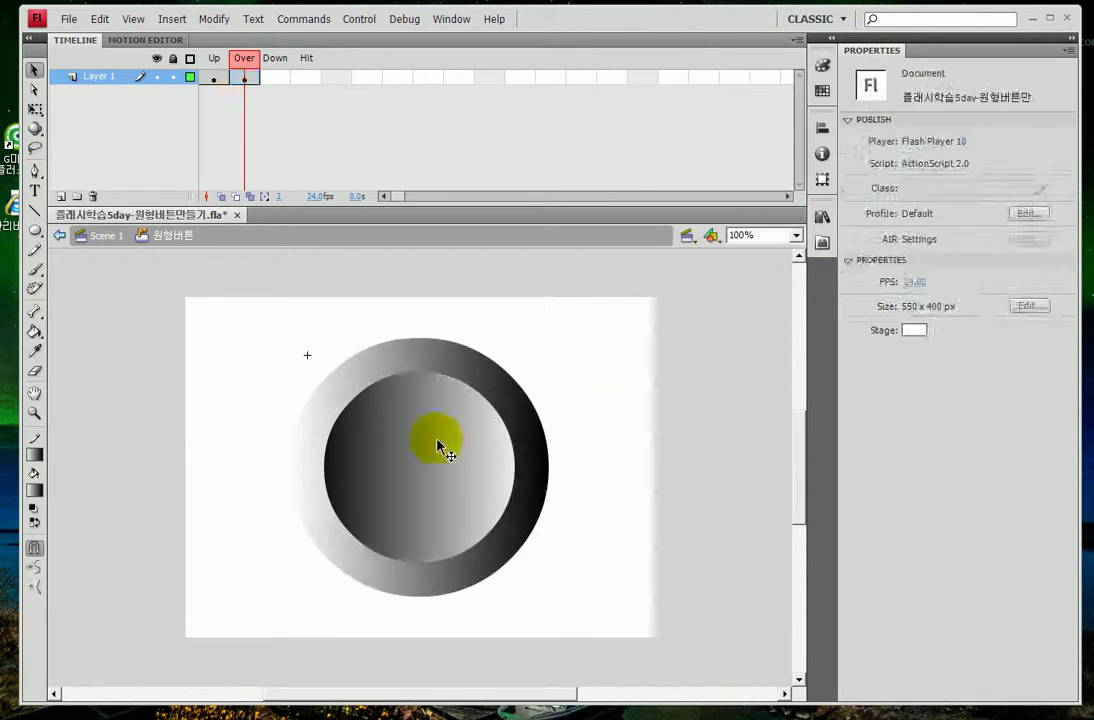
pyautogui.click(822, 65)
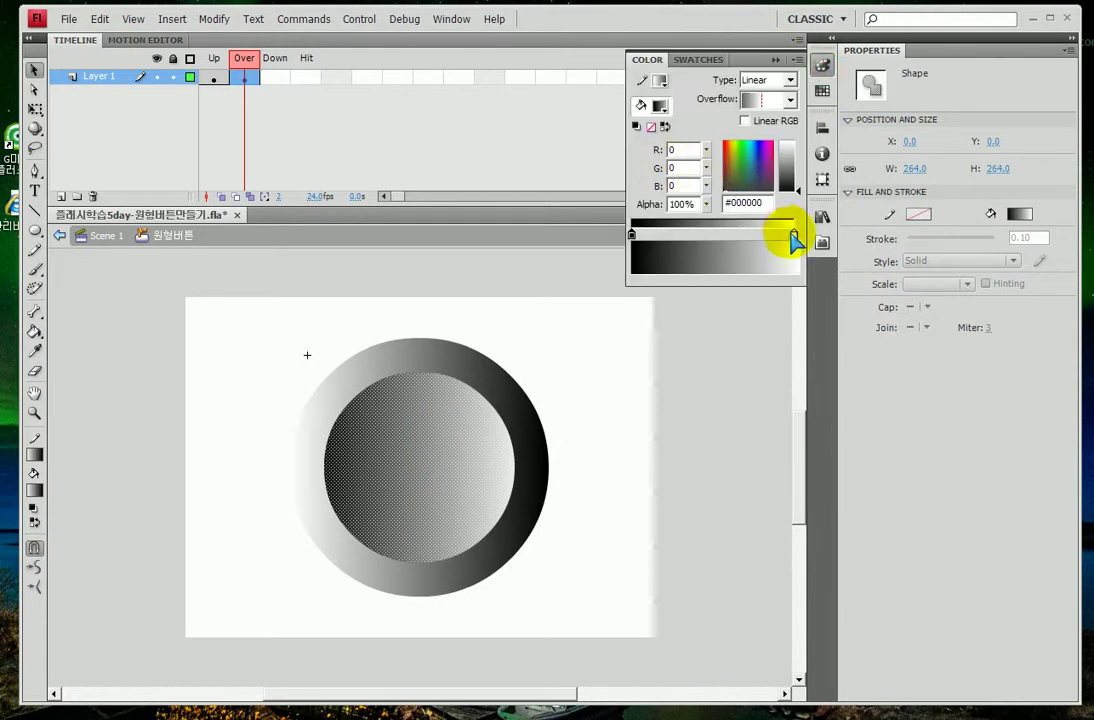
pyautogui.moveTo(776, 240); pyautogui.dragTo(689, 237)
pyautogui.click(633, 233)
pyautogui.moveTo(770, 240); pyautogui.dragTo(792, 238)
pyautogui.moveTo(689, 237); pyautogui.dragTo(630, 237)
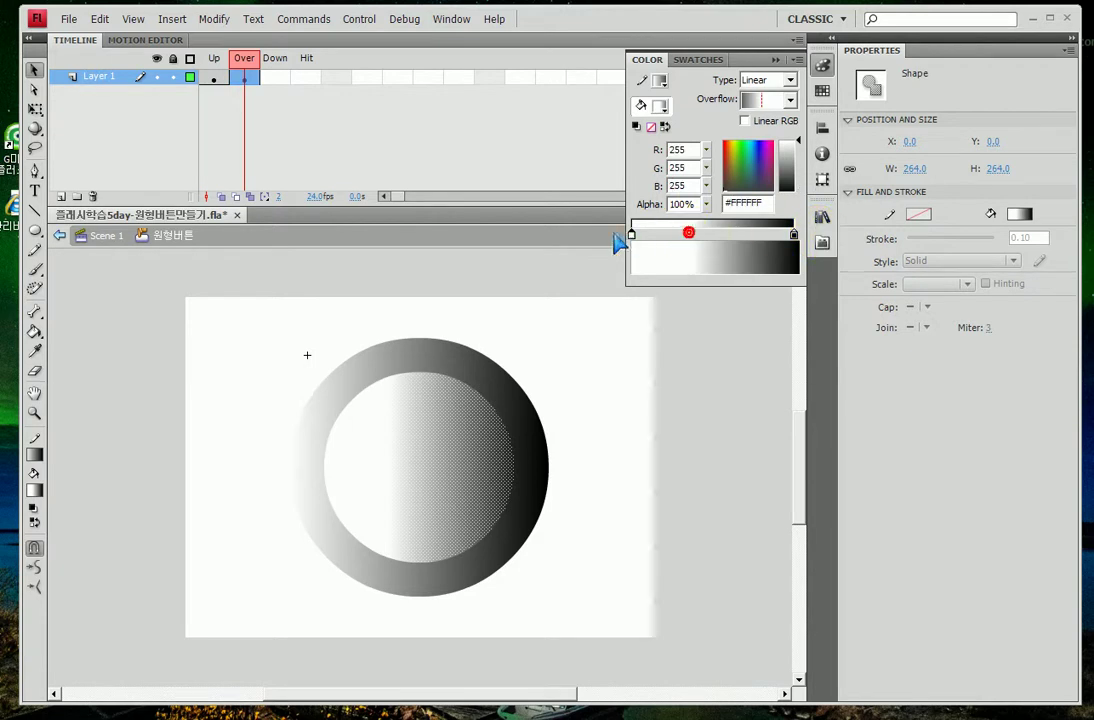
pyautogui.click(578, 386)
pyautogui.click(462, 430)
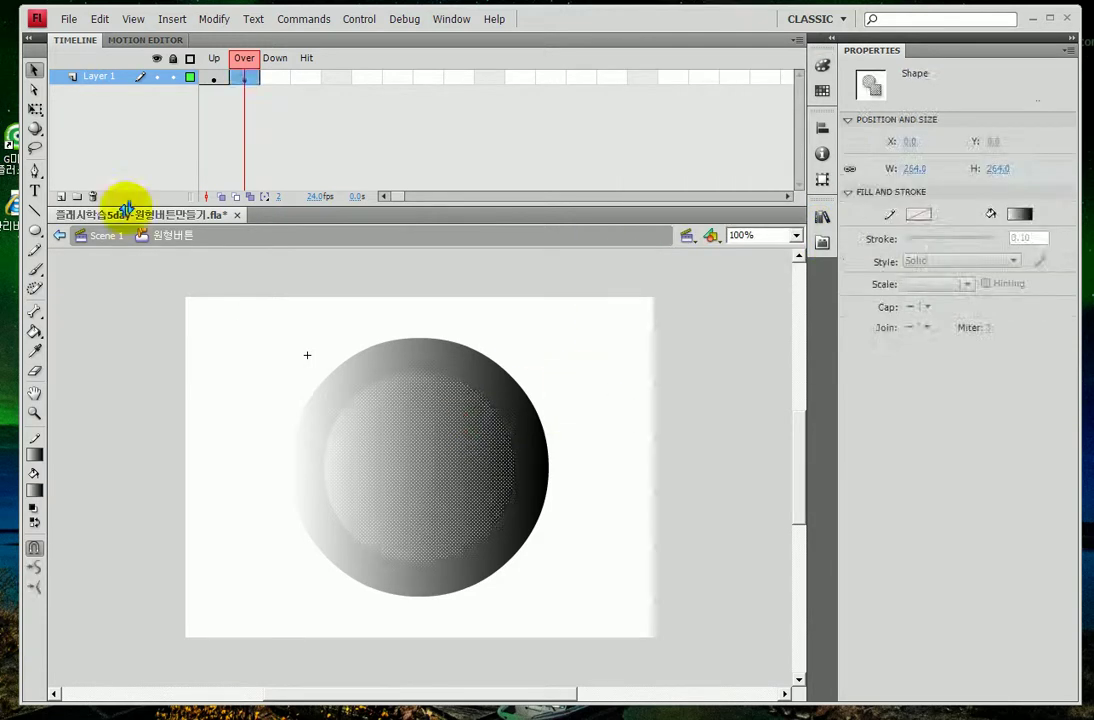
pyautogui.moveTo(218, 78); pyautogui.dragTo(240, 83)
pyautogui.click(240, 83)
pyautogui.click(581, 436)
# - Reverse the outer ring's stroke gradient in the Over frame to run from black to white, and preview the movie
pyautogui.click(497, 372)
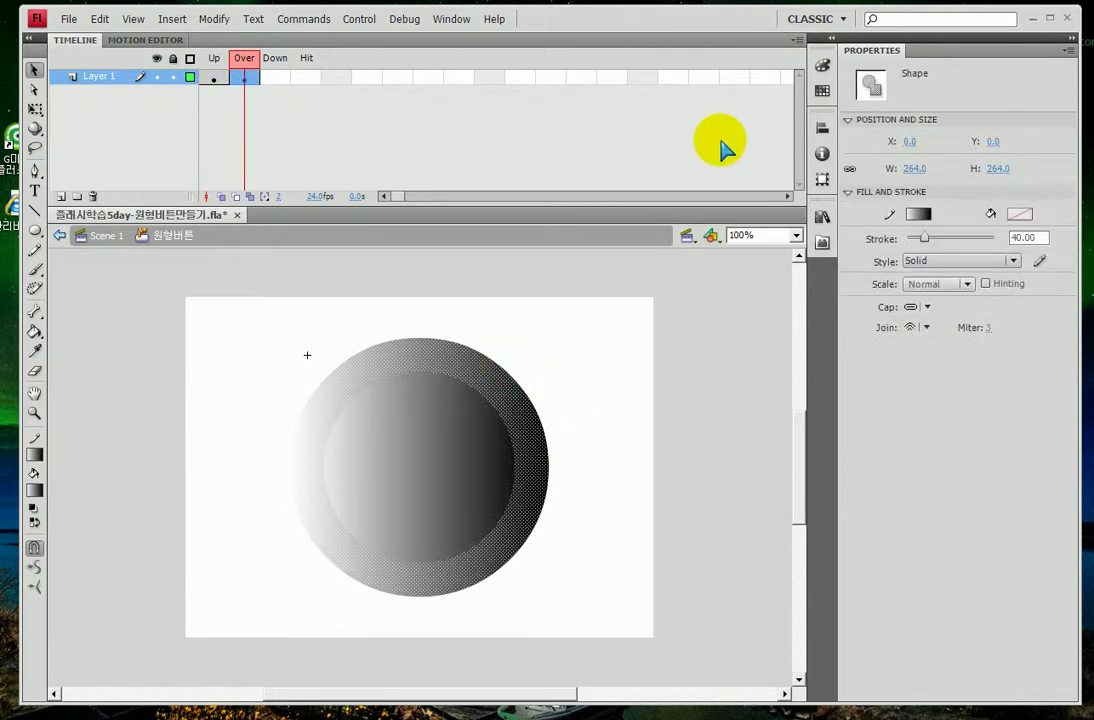
pyautogui.click(821, 64)
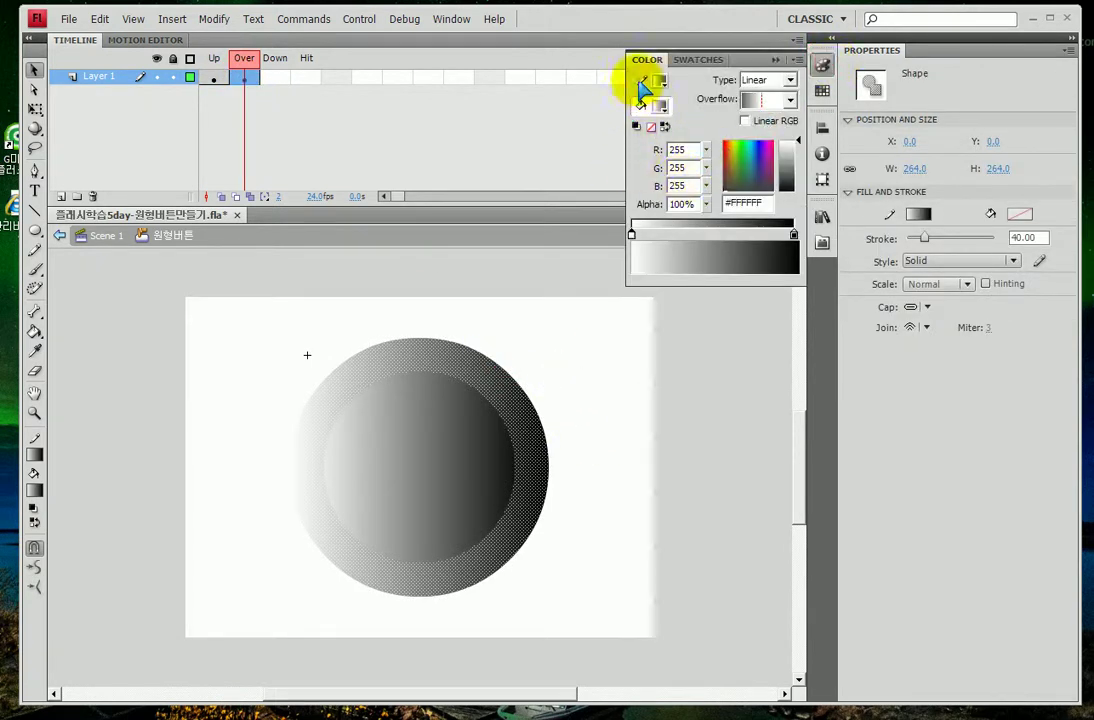
pyautogui.moveTo(794, 235)
pyautogui.mouseDown()
pyautogui.moveTo(697, 236)
pyautogui.moveTo(794, 235)
pyautogui.mouseUp()
pyautogui.moveTo(690, 235); pyautogui.dragTo(631, 236)
pyautogui.click(583, 362)
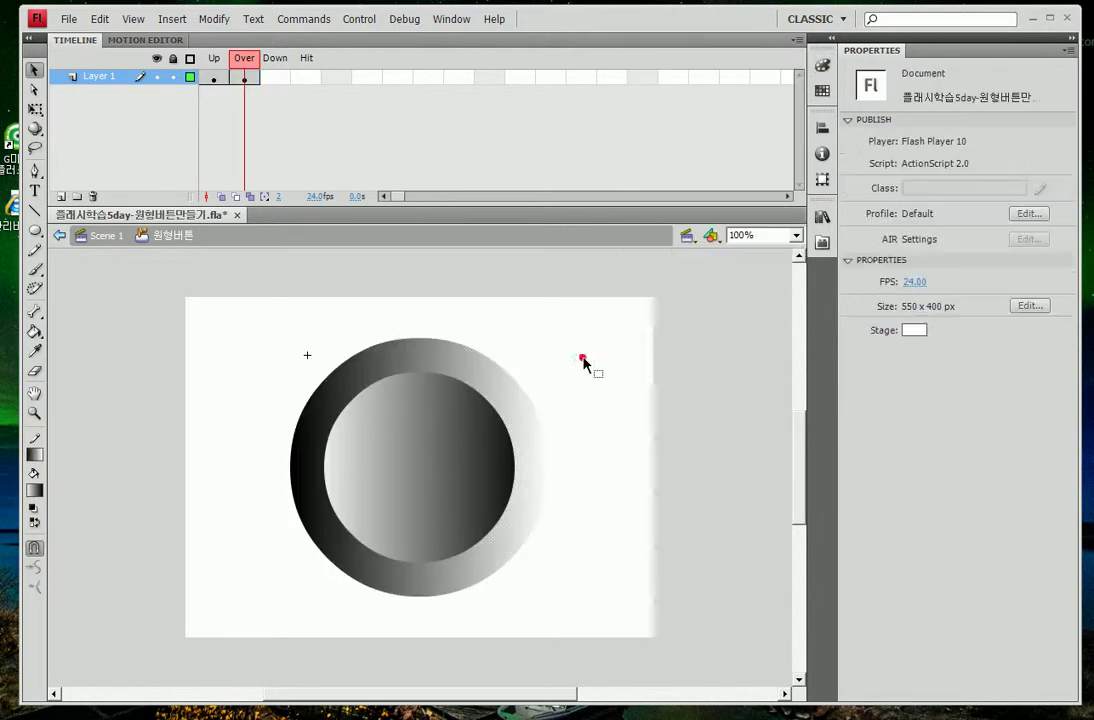
pyautogui.hotkey('ctrl', 'Return')
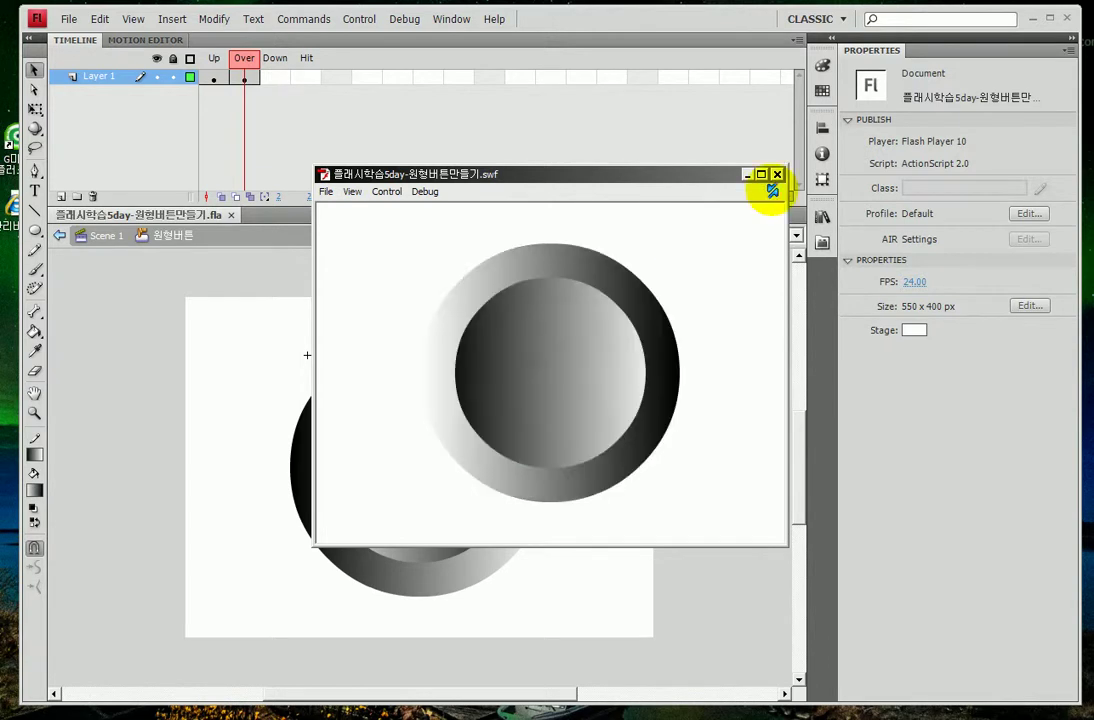
pyautogui.click(776, 174)
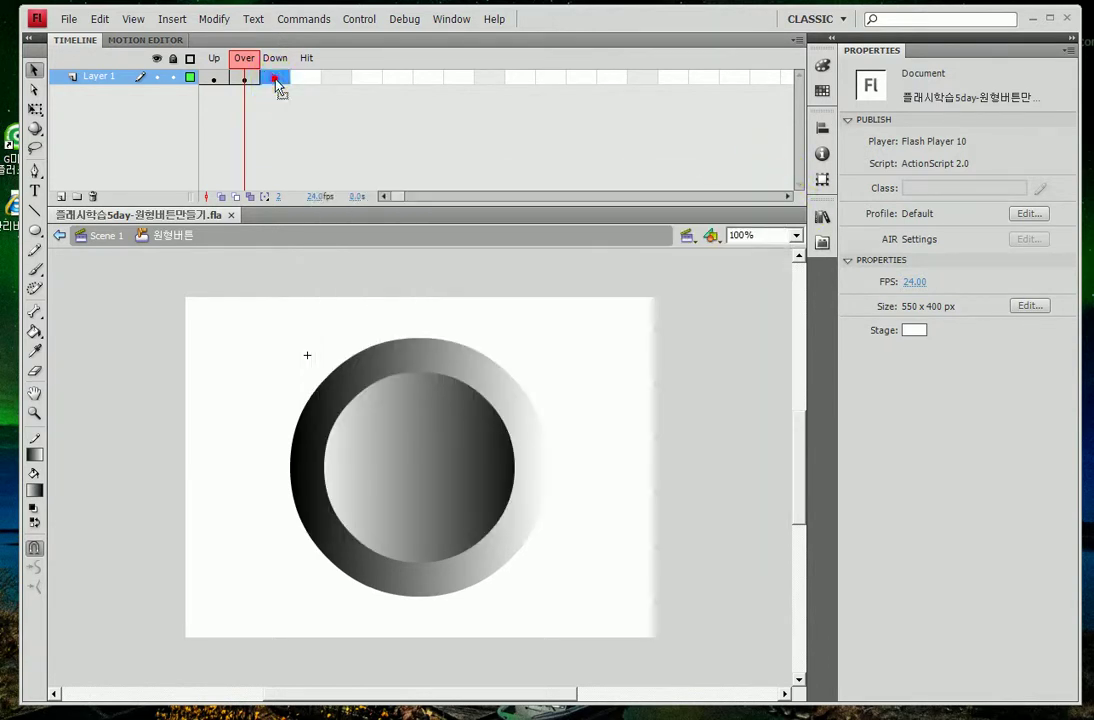
# - Insert a keyframe in the button's Down frame on Layer 1 and deselect the artwork
pyautogui.click(276, 79)
pyautogui.press('F6')
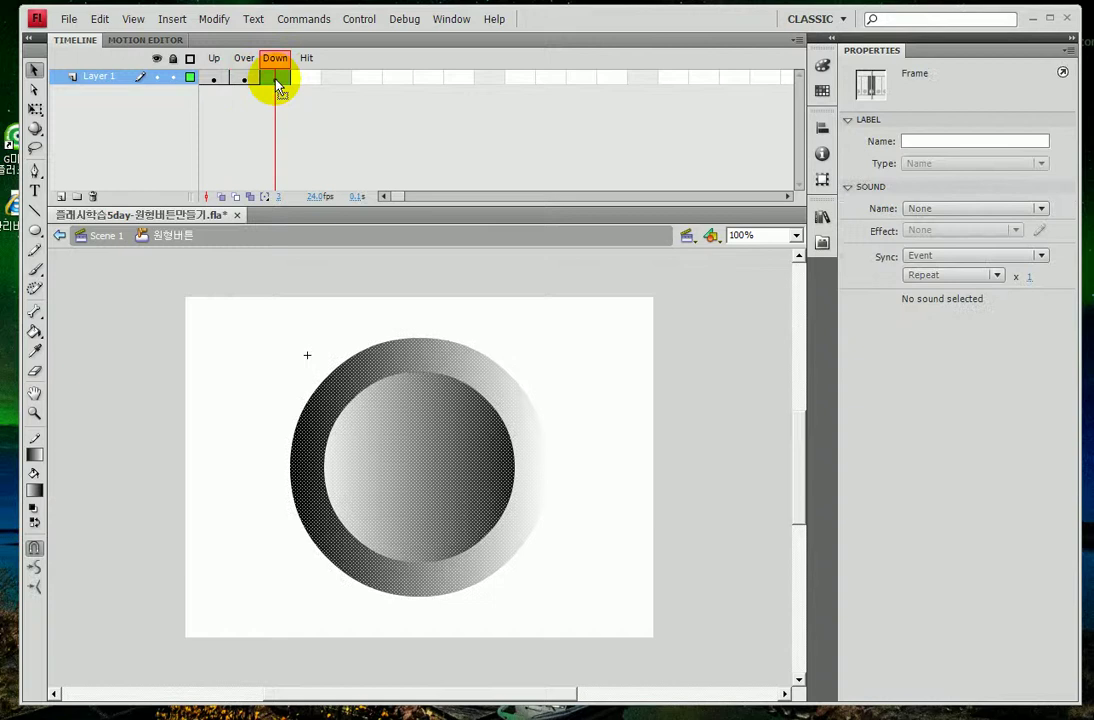
pyautogui.click(193, 271)
# - Try to recolour the inner circle in the Down frame by setting the stroke gradient's black stop to #330000
pyautogui.click(418, 465)
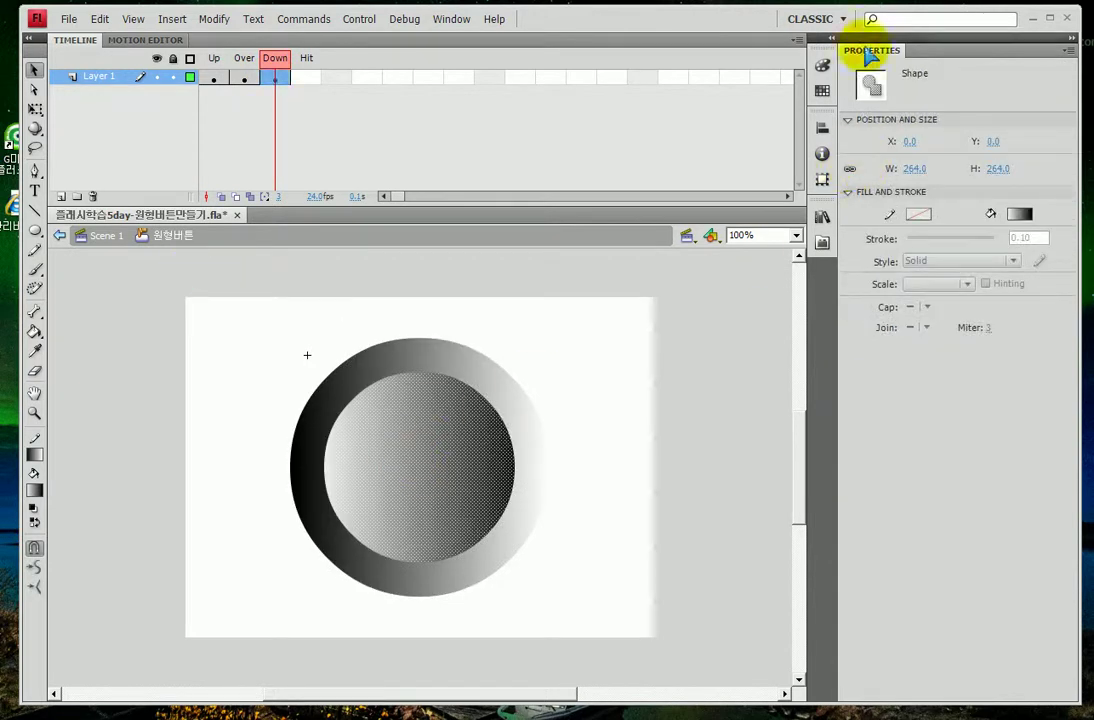
pyautogui.click(822, 65)
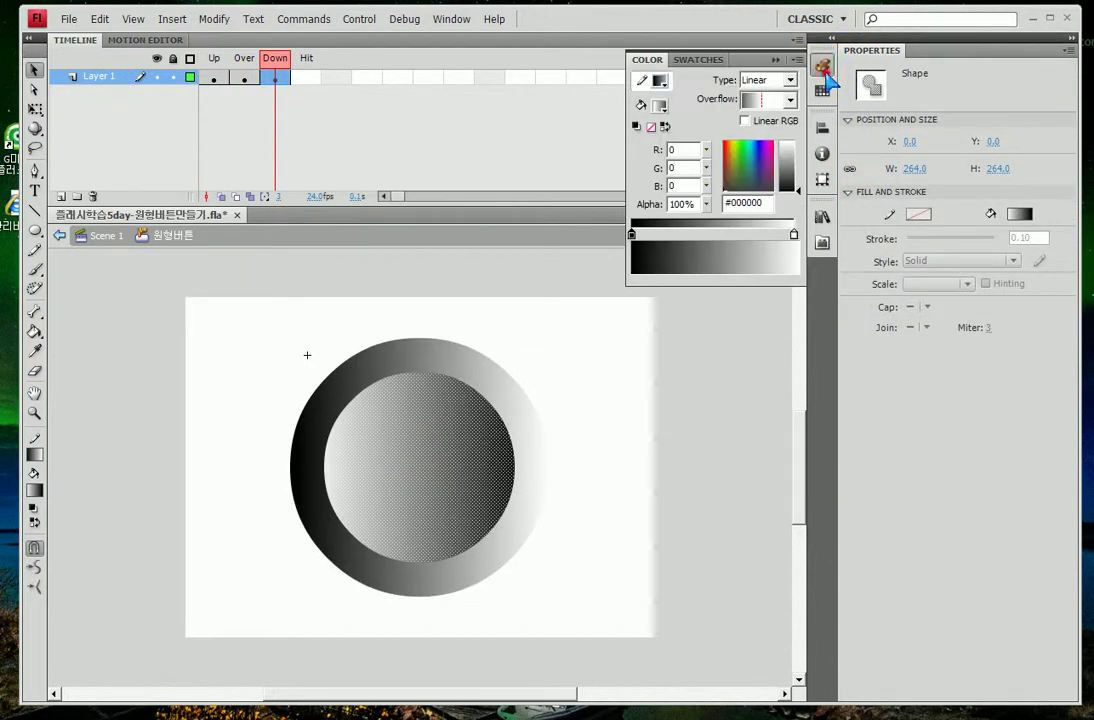
pyautogui.click(632, 237)
pyautogui.doubleClick(632, 237)
pyautogui.click(632, 237)
pyautogui.doubleClick(632, 237)
pyautogui.click(632, 237)
pyautogui.doubleClick(632, 237)
pyautogui.click(632, 237)
pyautogui.doubleClick(632, 237)
pyautogui.click(632, 237)
pyautogui.doubleClick(632, 237)
pyautogui.click(632, 237)
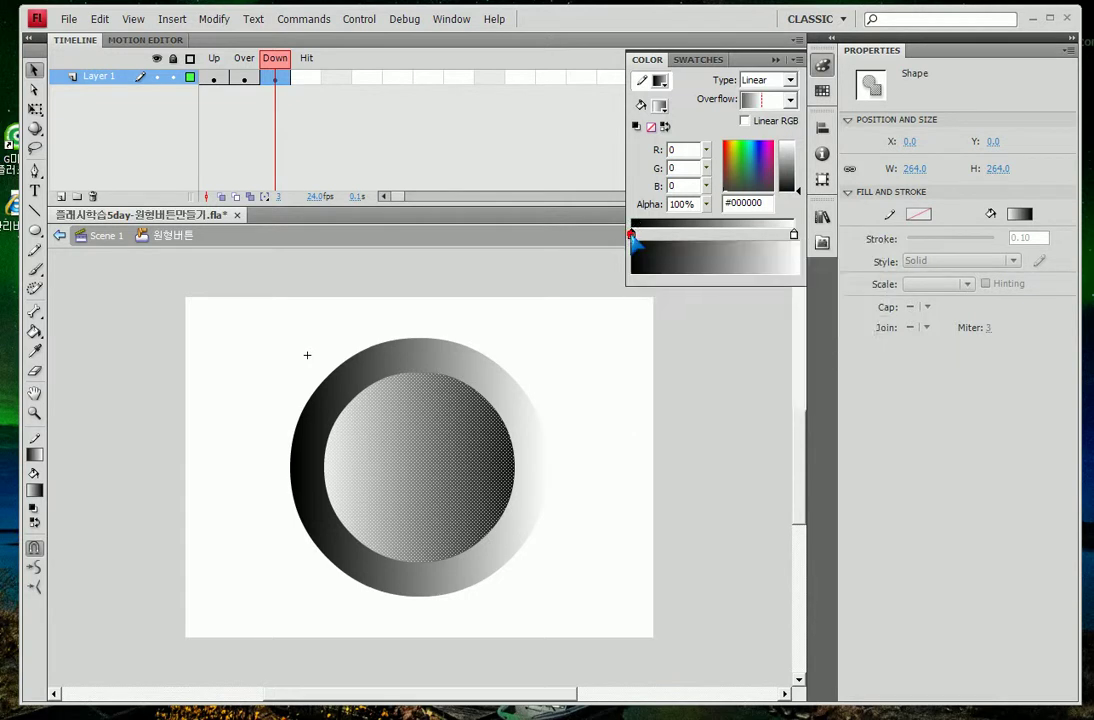
pyautogui.doubleClick(632, 237)
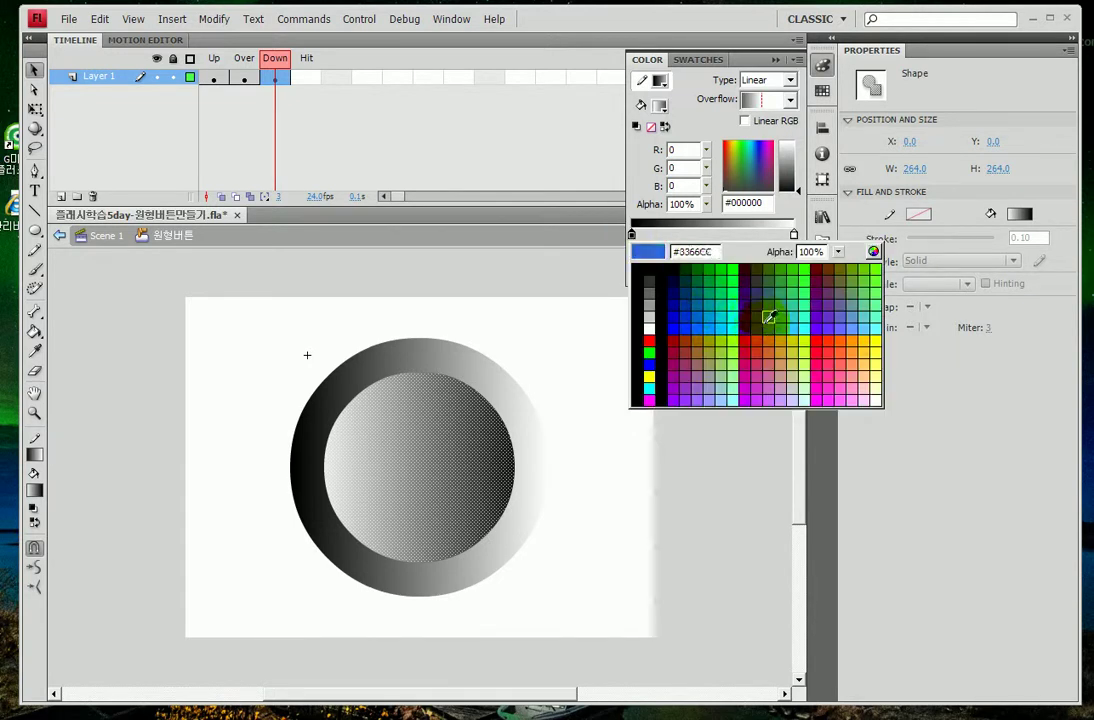
pyautogui.click(744, 270)
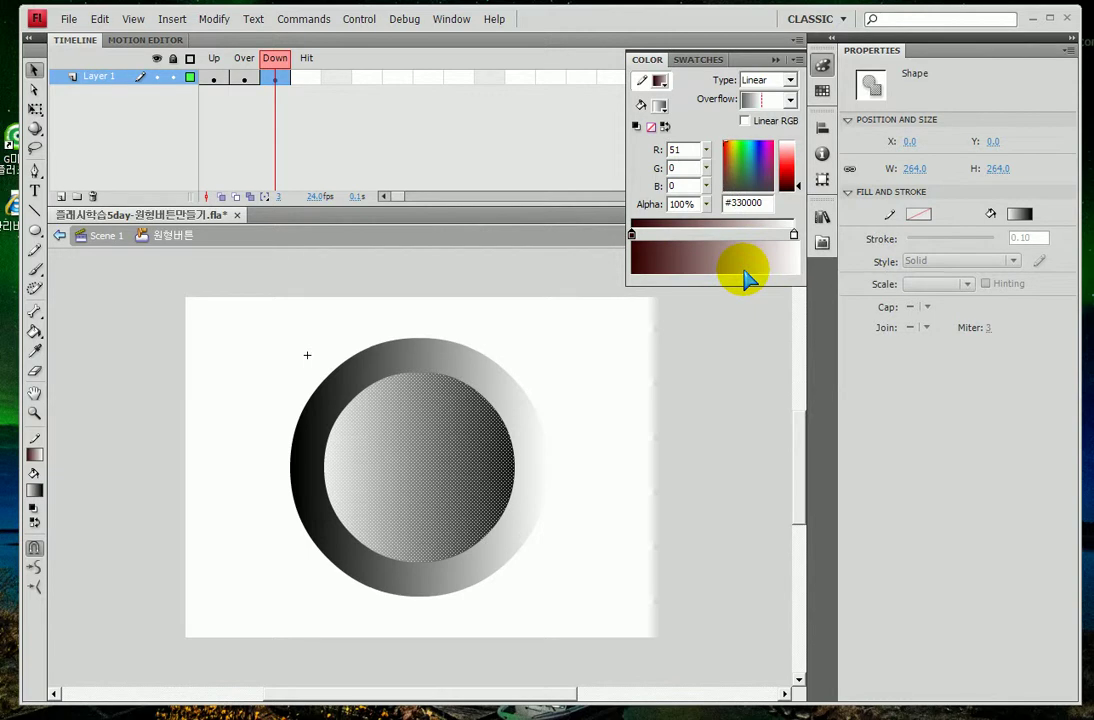
pyautogui.click(603, 366)
# - Set the black stop of the inner circle's fill gradient in the Down frame to dark red #330000
pyautogui.click(452, 440)
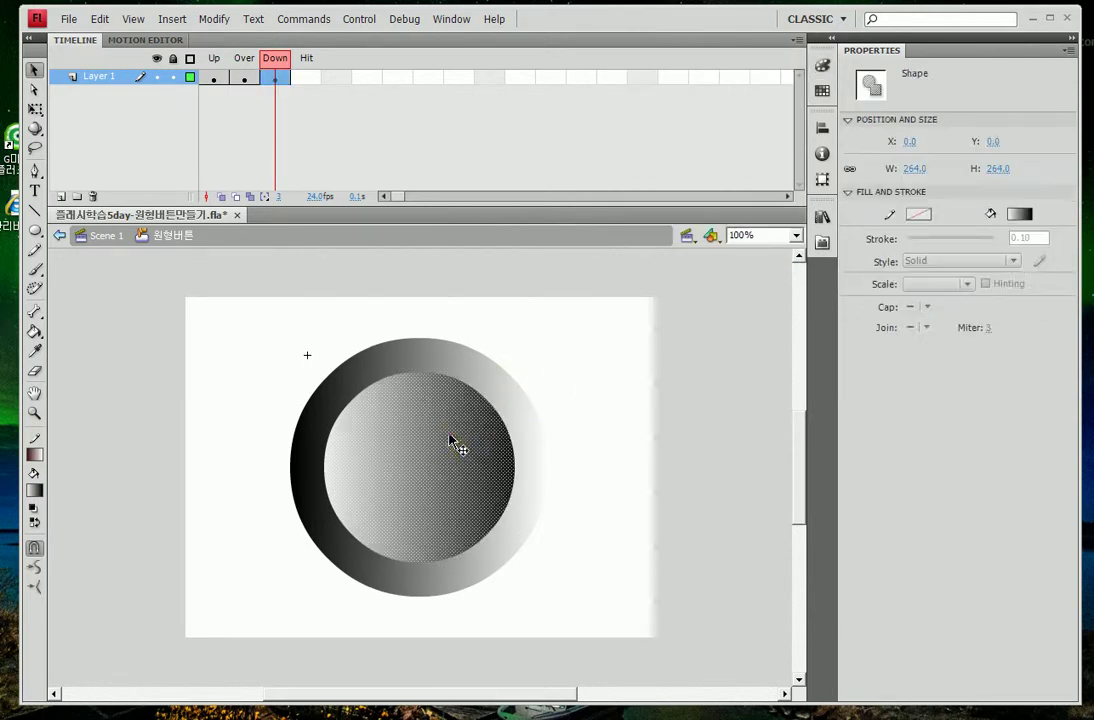
pyautogui.click(822, 64)
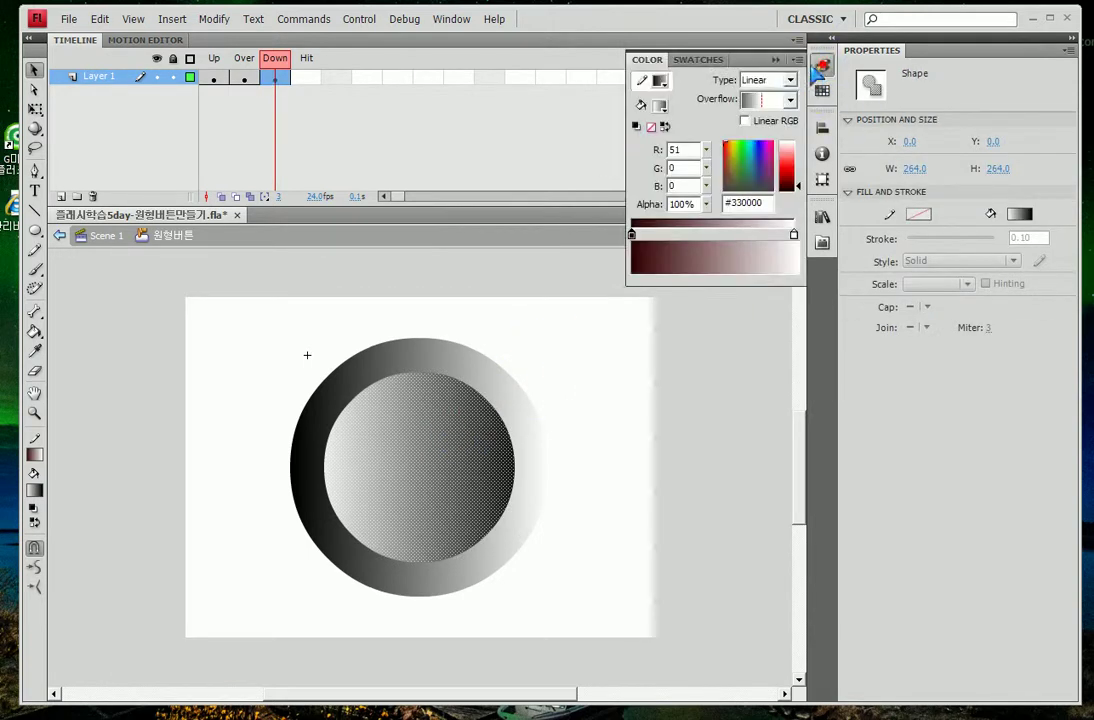
pyautogui.click(641, 105)
pyautogui.click(794, 234)
pyautogui.click(794, 234)
pyautogui.click(794, 234)
pyautogui.click(794, 234)
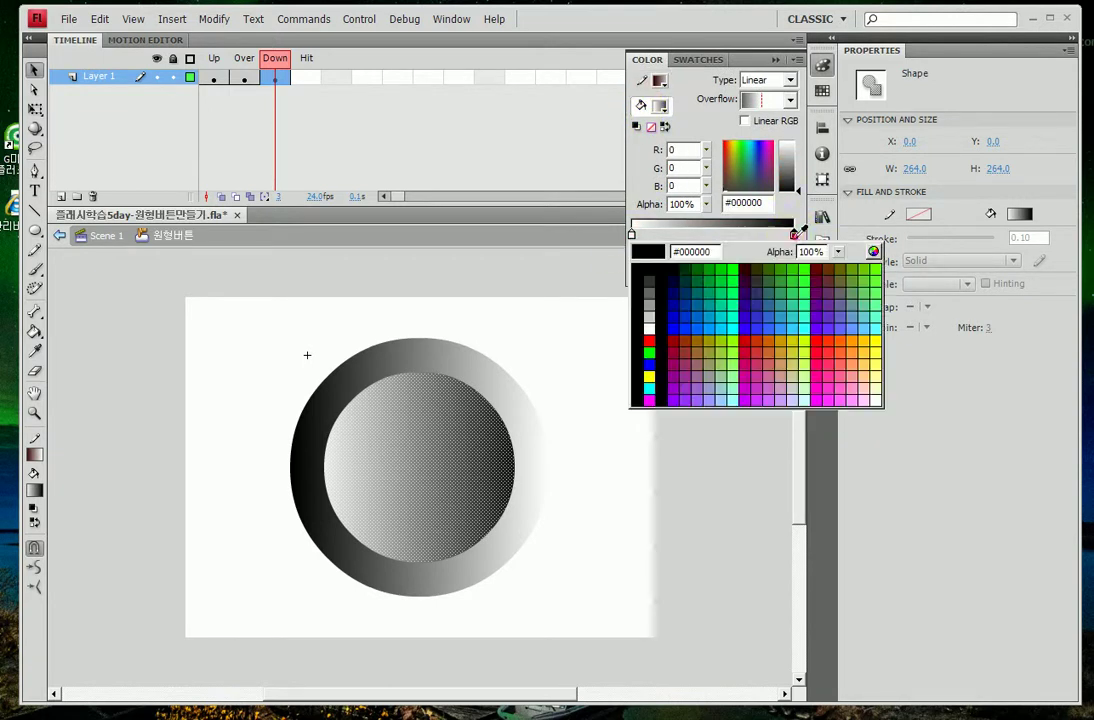
pyautogui.click(748, 268)
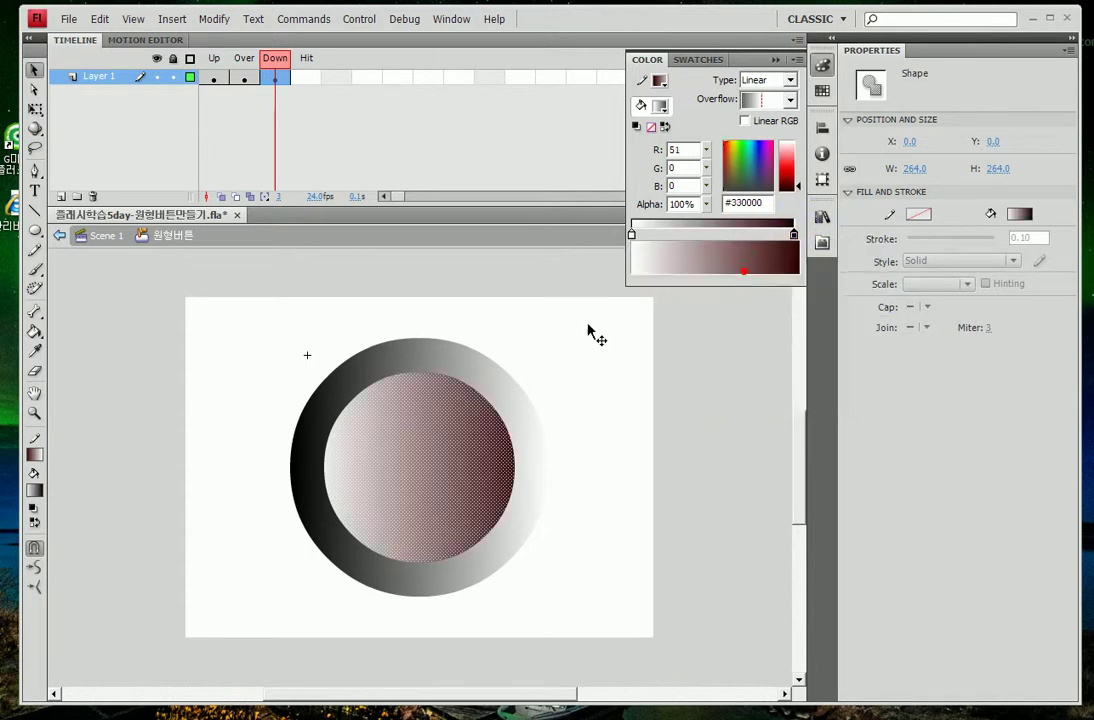
# - Set the black stop of the outer ring's stroke gradient in the Down frame to dark red #330000
pyautogui.click(390, 372)
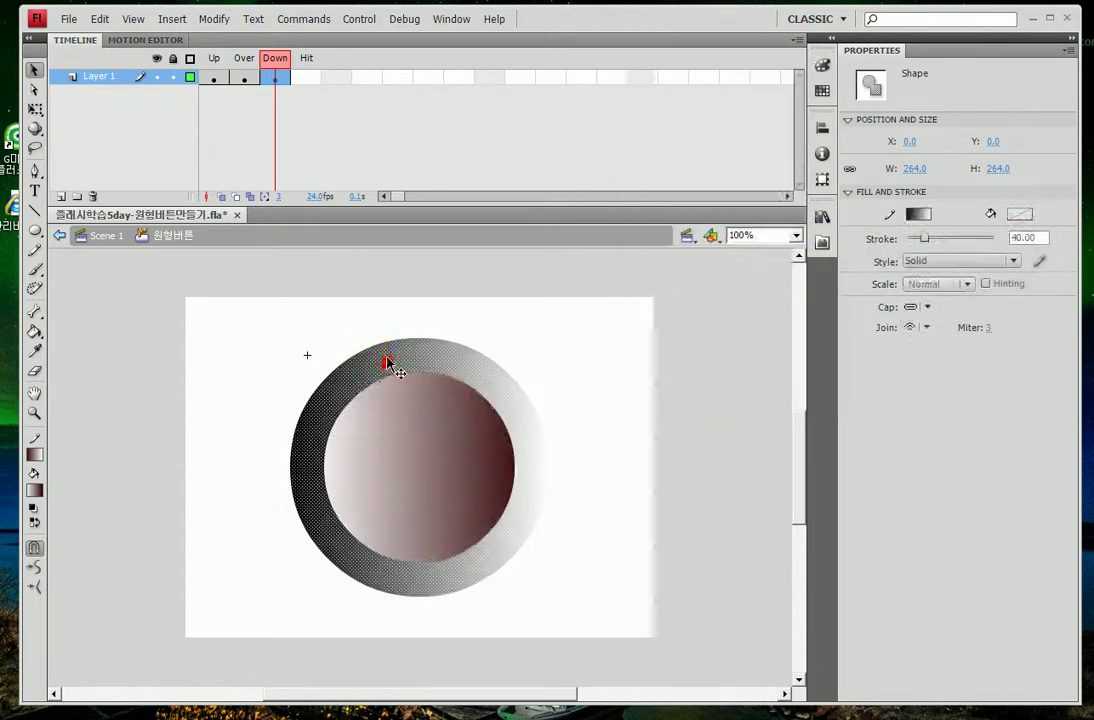
pyautogui.click(823, 63)
pyautogui.click(641, 81)
pyautogui.click(641, 104)
pyautogui.click(641, 81)
pyautogui.click(641, 104)
pyautogui.click(641, 81)
pyautogui.click(631, 236)
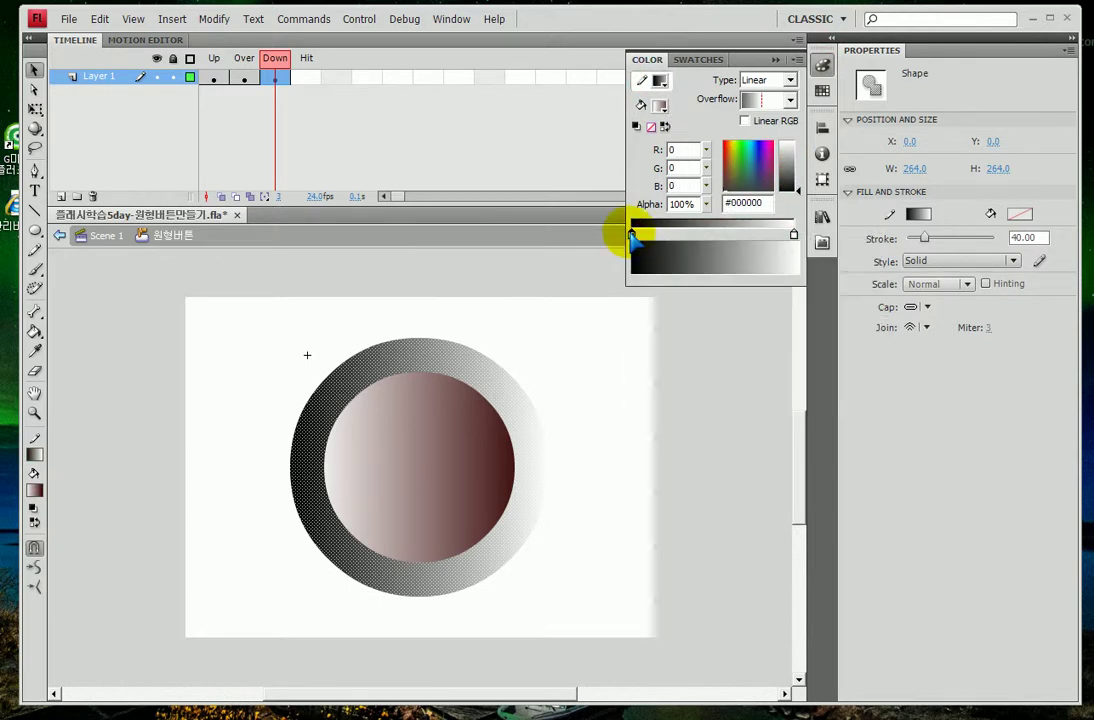
pyautogui.doubleClick(631, 234)
pyautogui.click(748, 268)
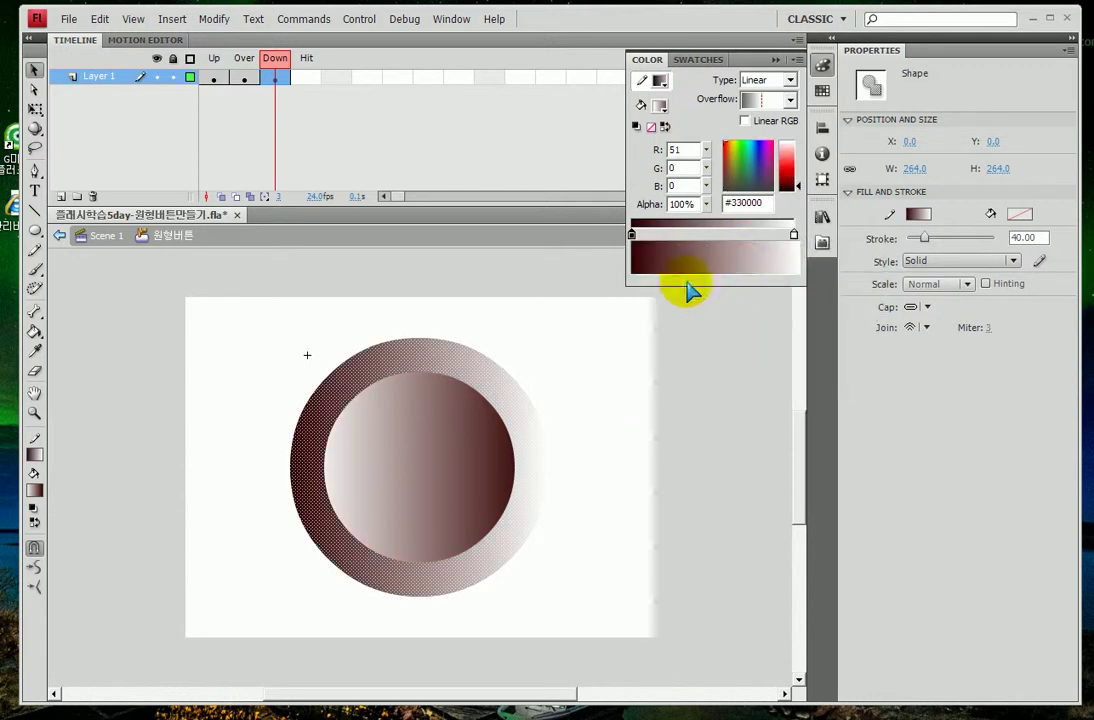
pyautogui.click(617, 327)
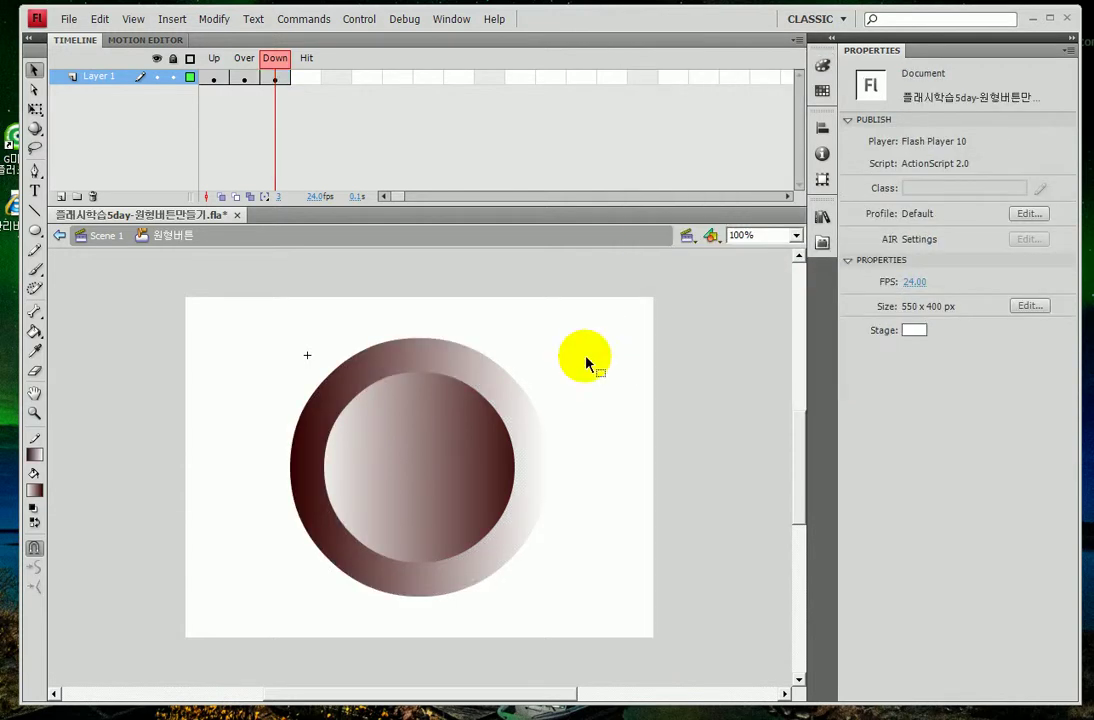
# - Save the file, test the button's Over and Down states in the movie preview, and close the preview
pyautogui.hotkey('ctrl', 's')
pyautogui.hotkey('ctrl', 'Return')
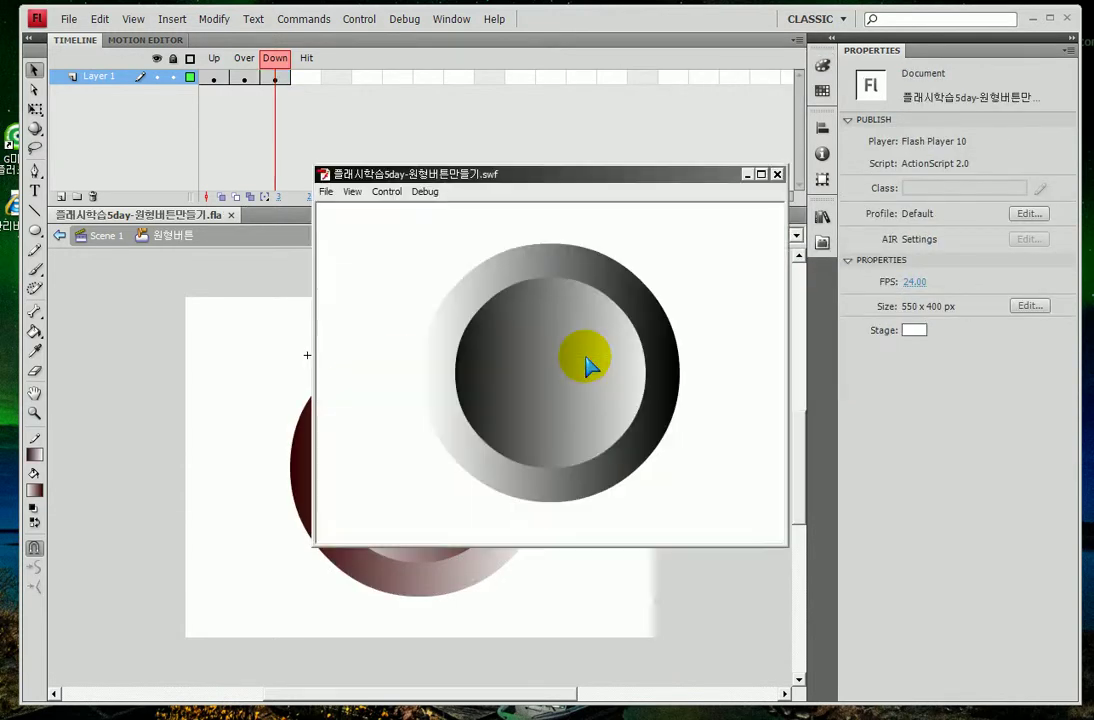
pyautogui.click(592, 420)
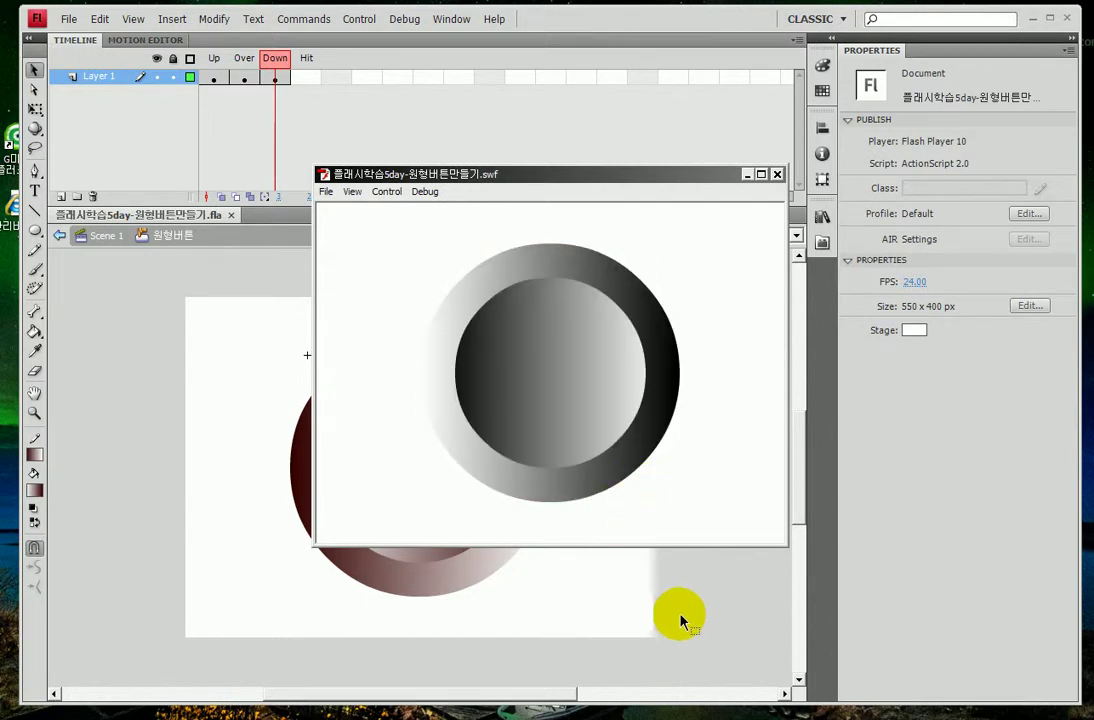
pyautogui.click(583, 375)
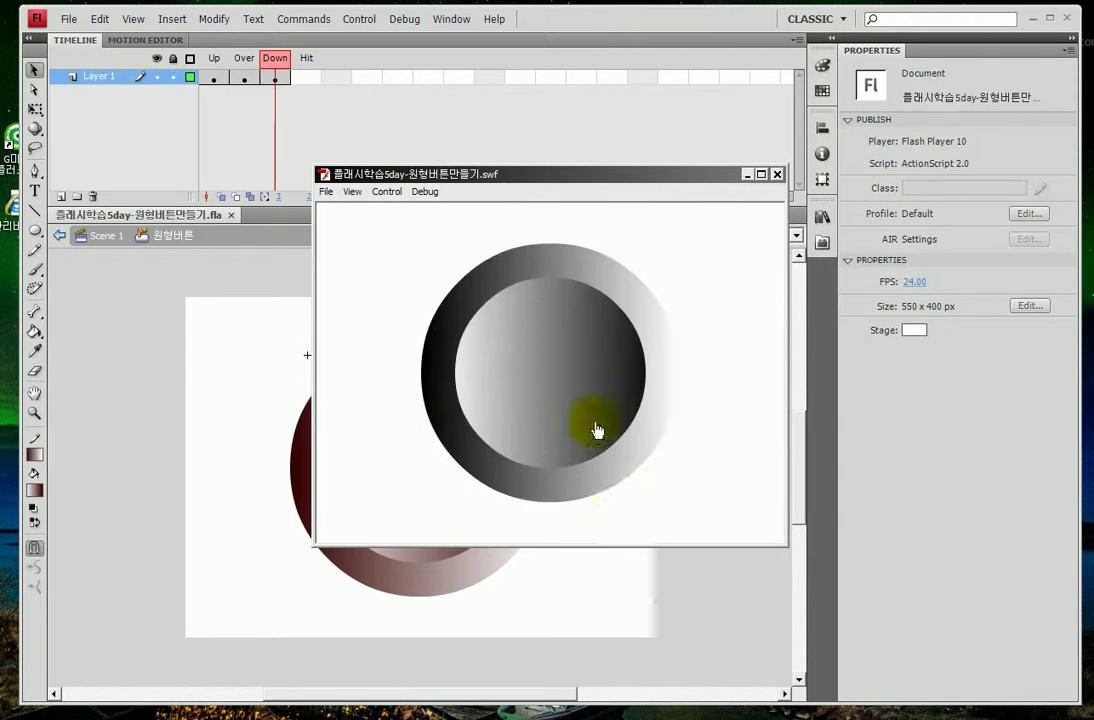
pyautogui.click(580, 398)
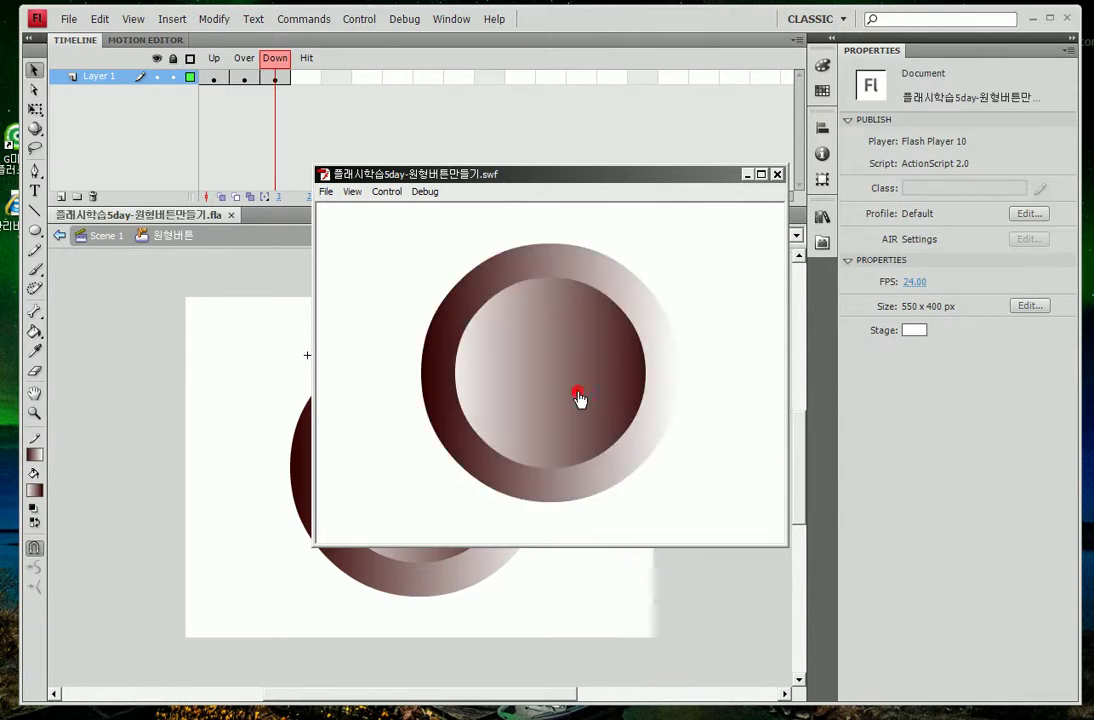
pyautogui.click(582, 425)
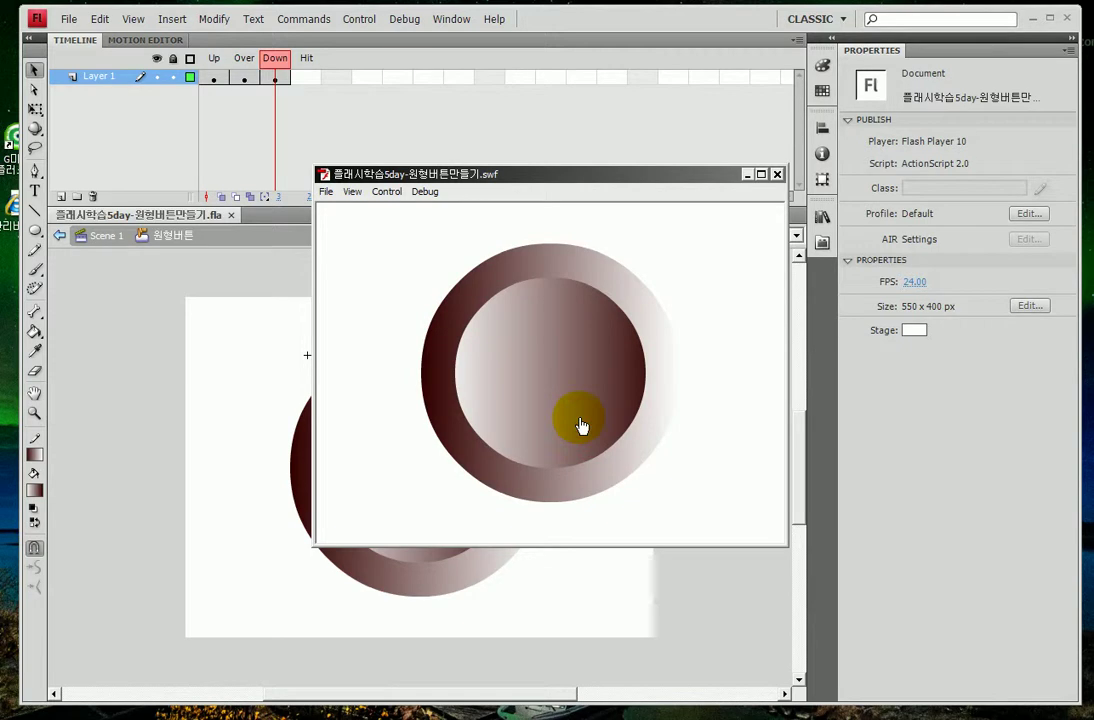
pyautogui.click(777, 174)
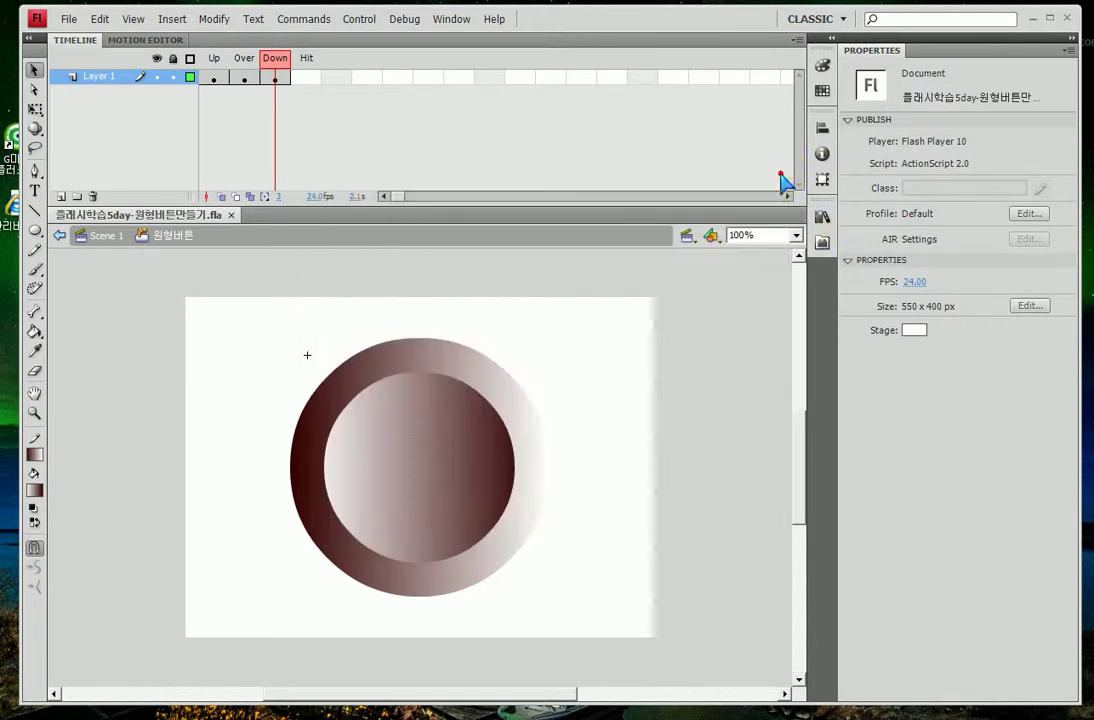
# - Set the dark red stop of the outer ring's stroke gradient in the Down frame to blue #0000FF
pyautogui.click(276, 78)
pyautogui.click(823, 65)
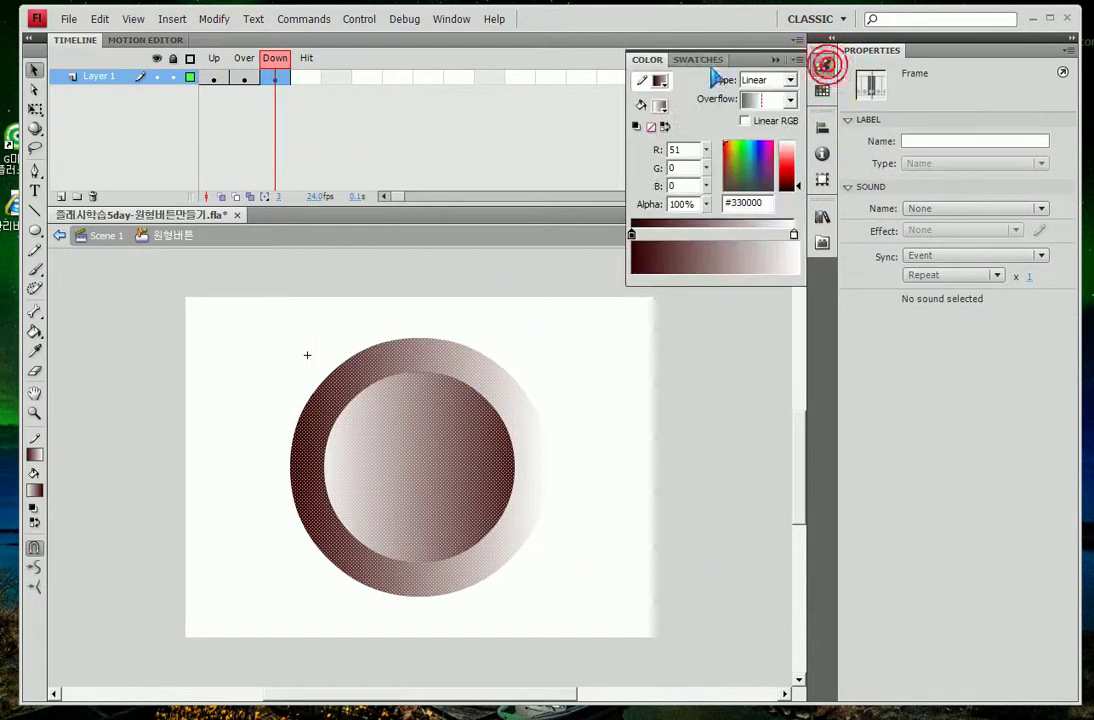
pyautogui.doubleClick(633, 236)
pyautogui.click(636, 241)
pyautogui.doubleClick(634, 236)
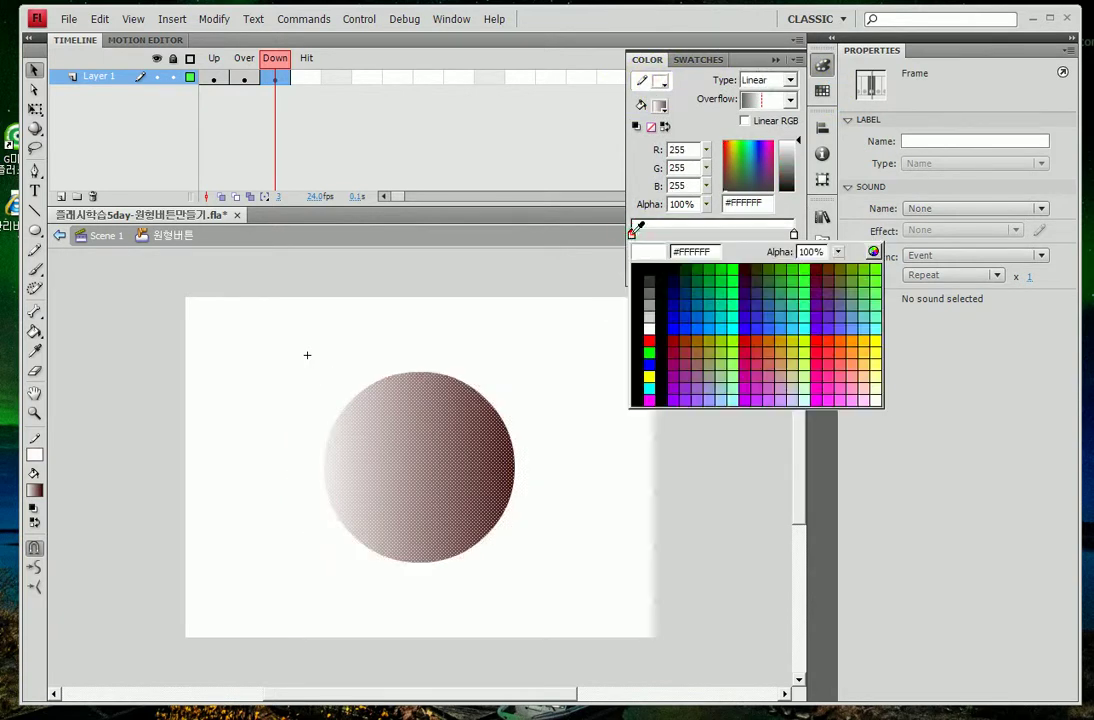
pyautogui.click(673, 319)
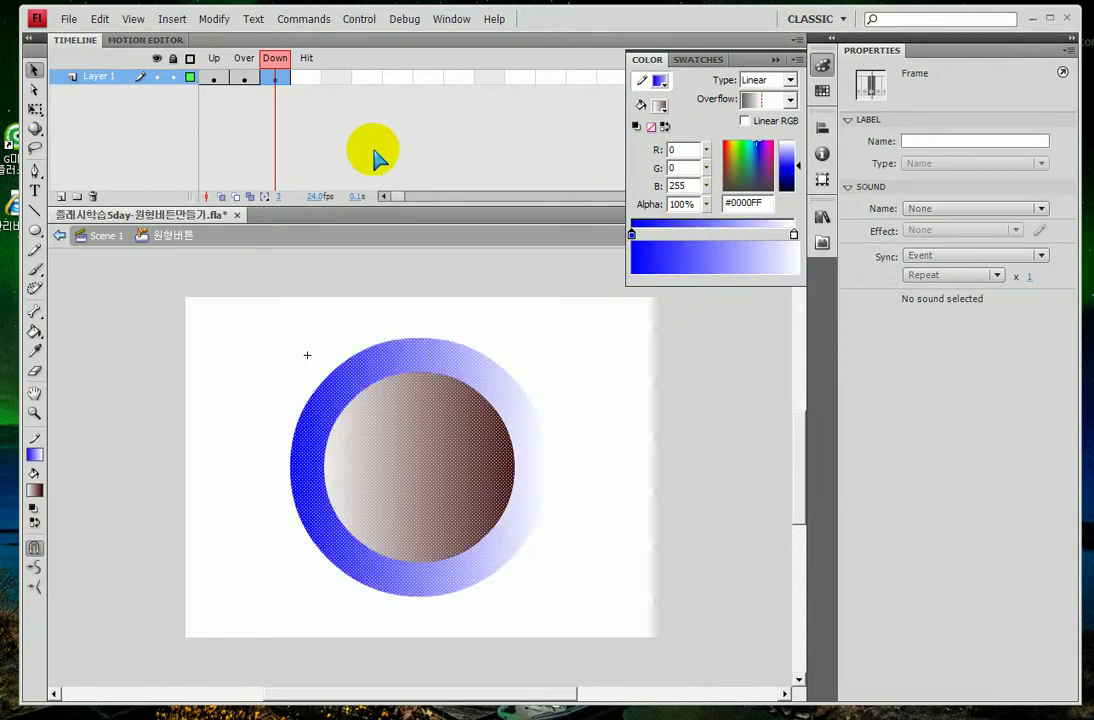
# - Set the dark red stop of the inner circle's fill gradient in the Down frame to blue #0000FF
pyautogui.click(645, 108)
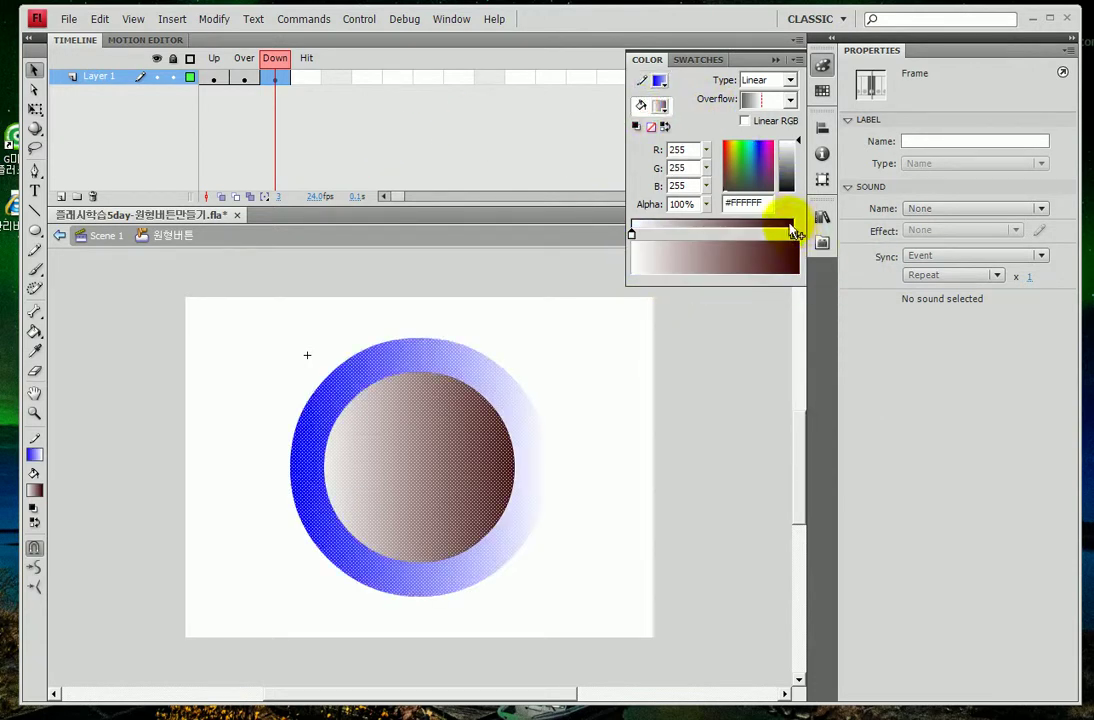
pyautogui.doubleClick(795, 236)
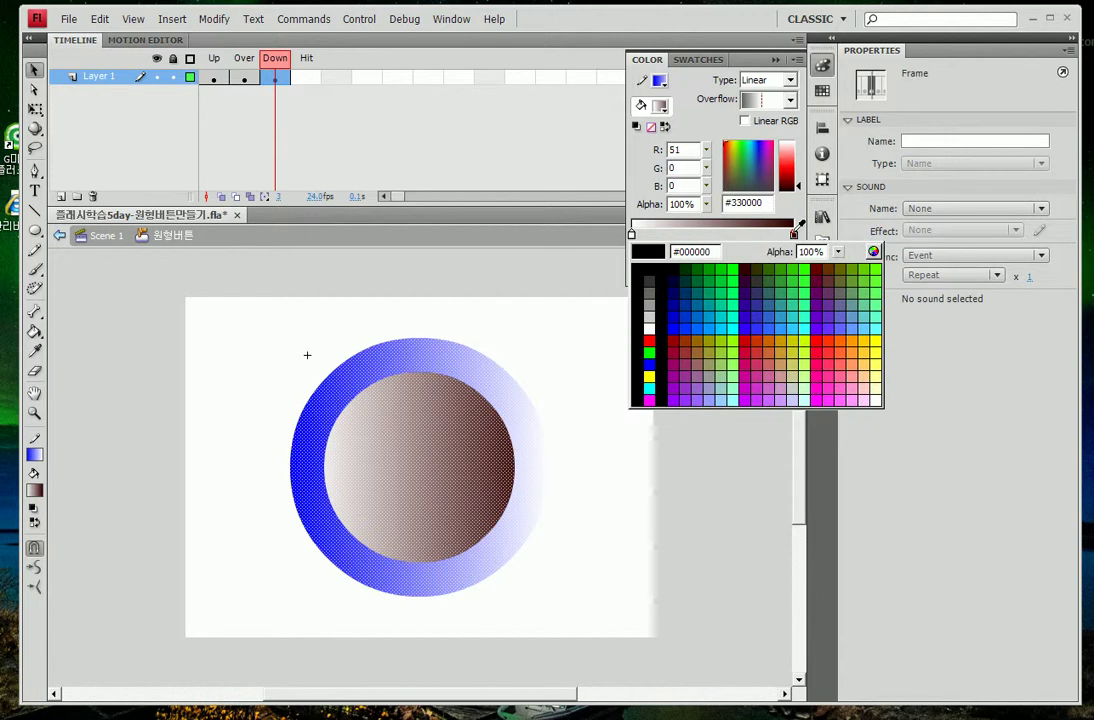
pyautogui.click(677, 327)
pyautogui.click(567, 328)
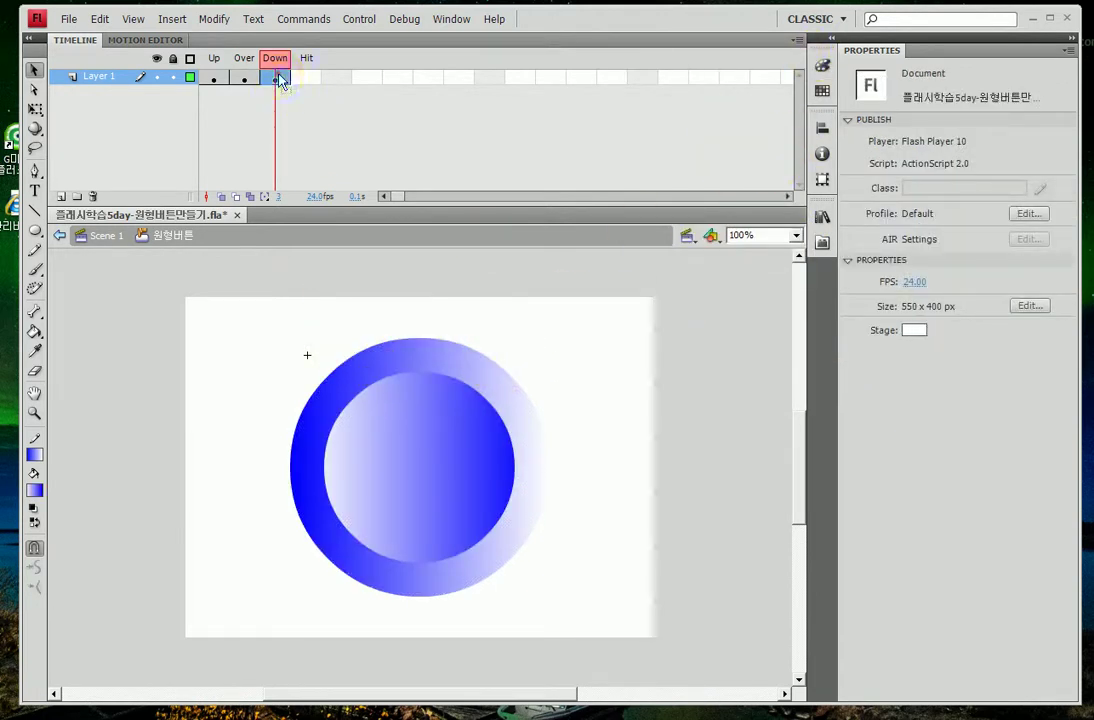
# - Try yellow #FFFF00 for the white stop of the outer ring's stroke gradient in the Down frame, and replace it with red #FF0000
pyautogui.click(276, 78)
pyautogui.click(822, 65)
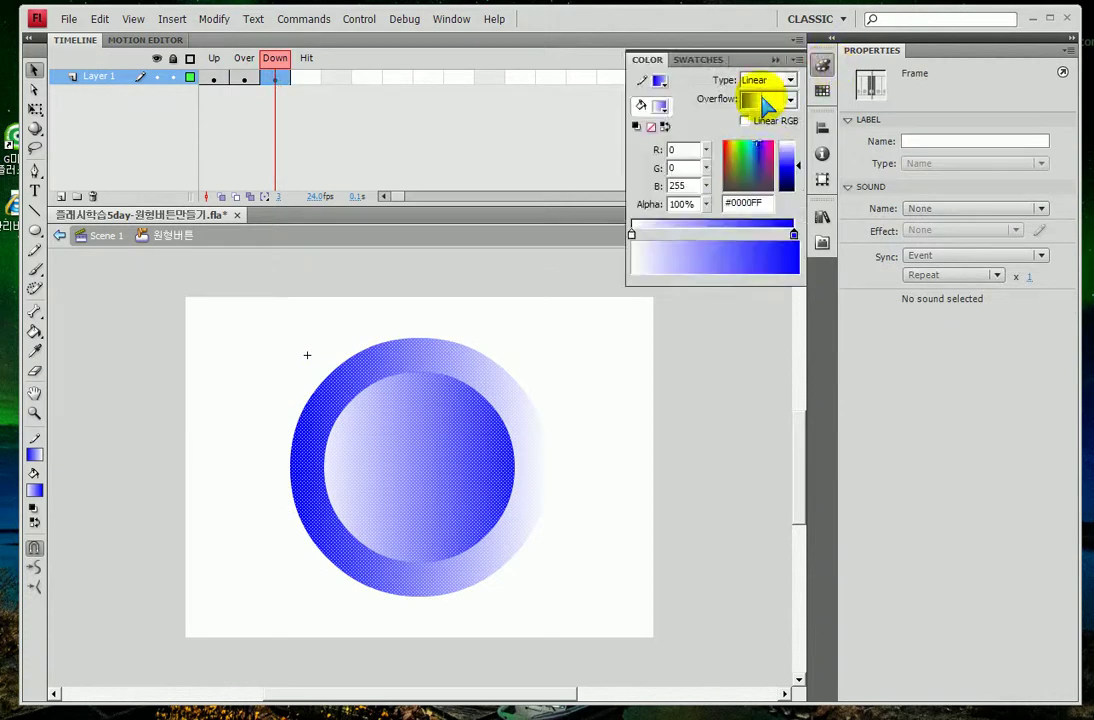
pyautogui.click(641, 81)
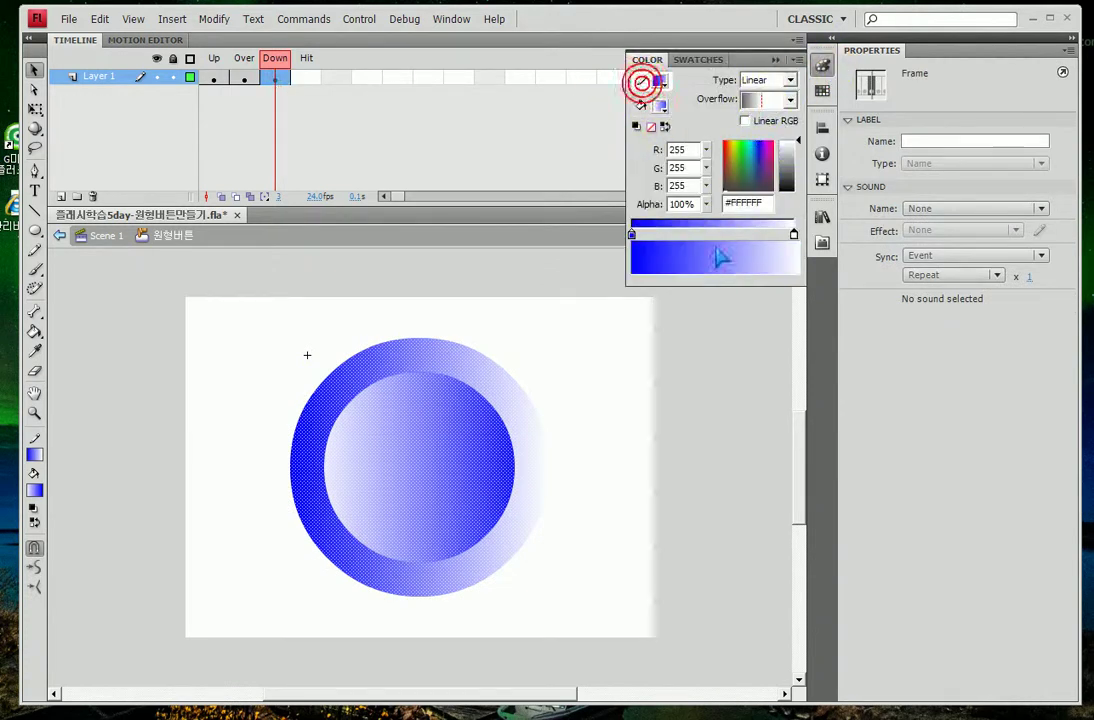
pyautogui.click(795, 235)
pyautogui.click(795, 235)
pyautogui.click(795, 235)
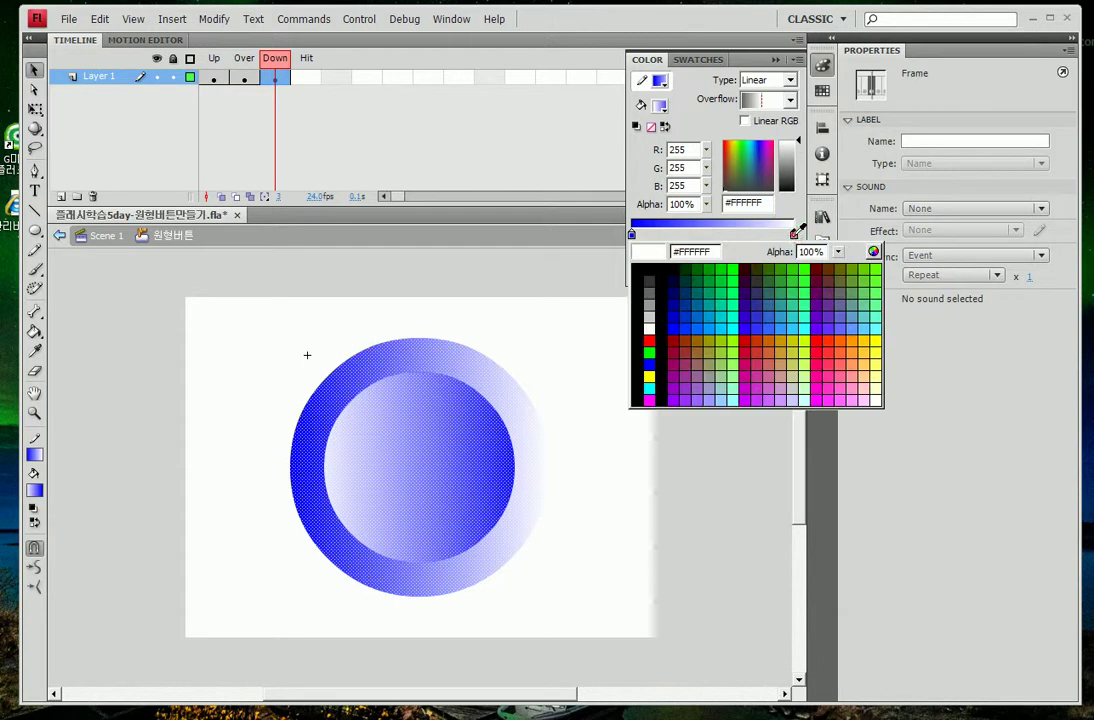
pyautogui.click(875, 340)
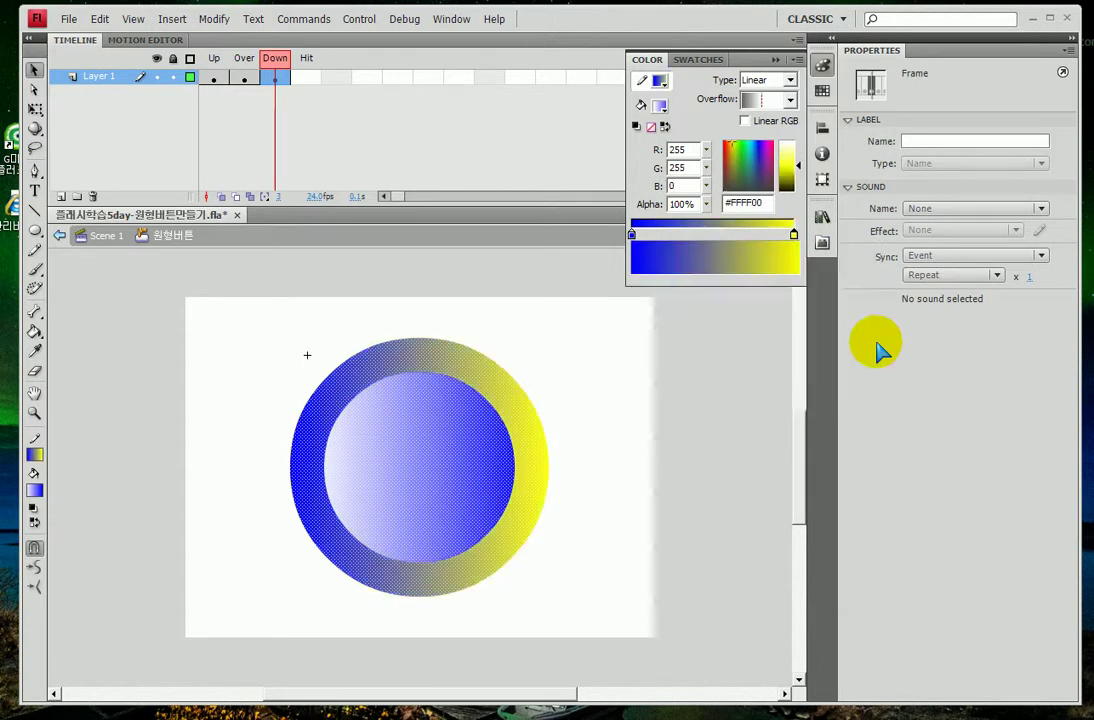
pyautogui.doubleClick(795, 234)
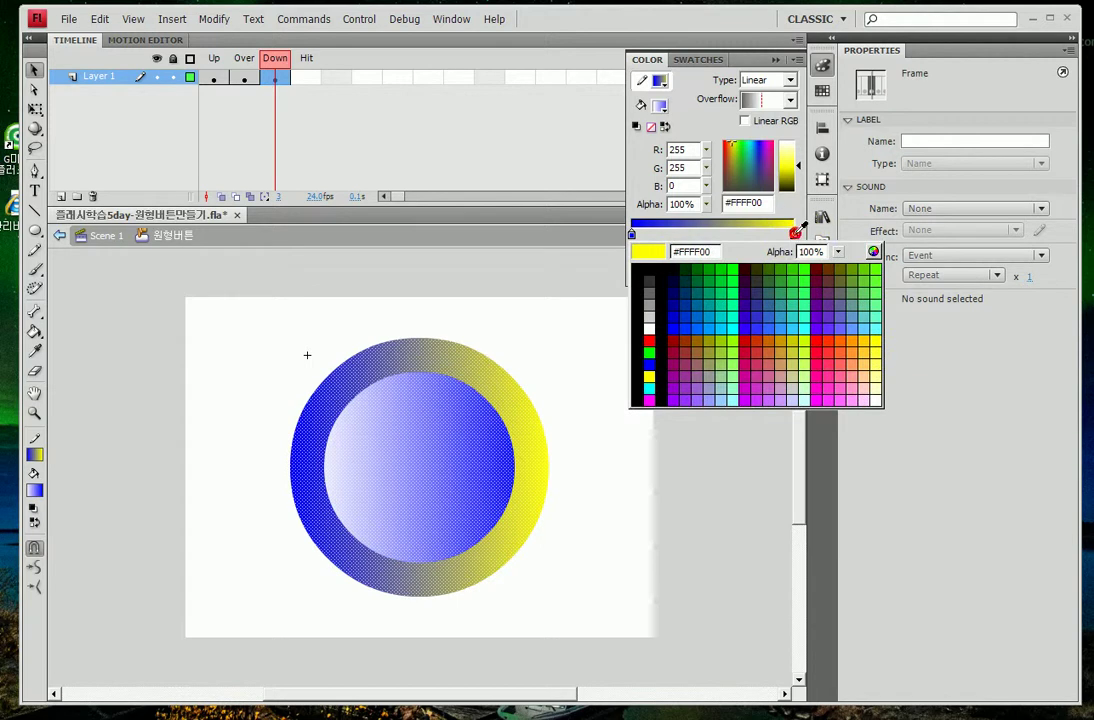
pyautogui.click(813, 342)
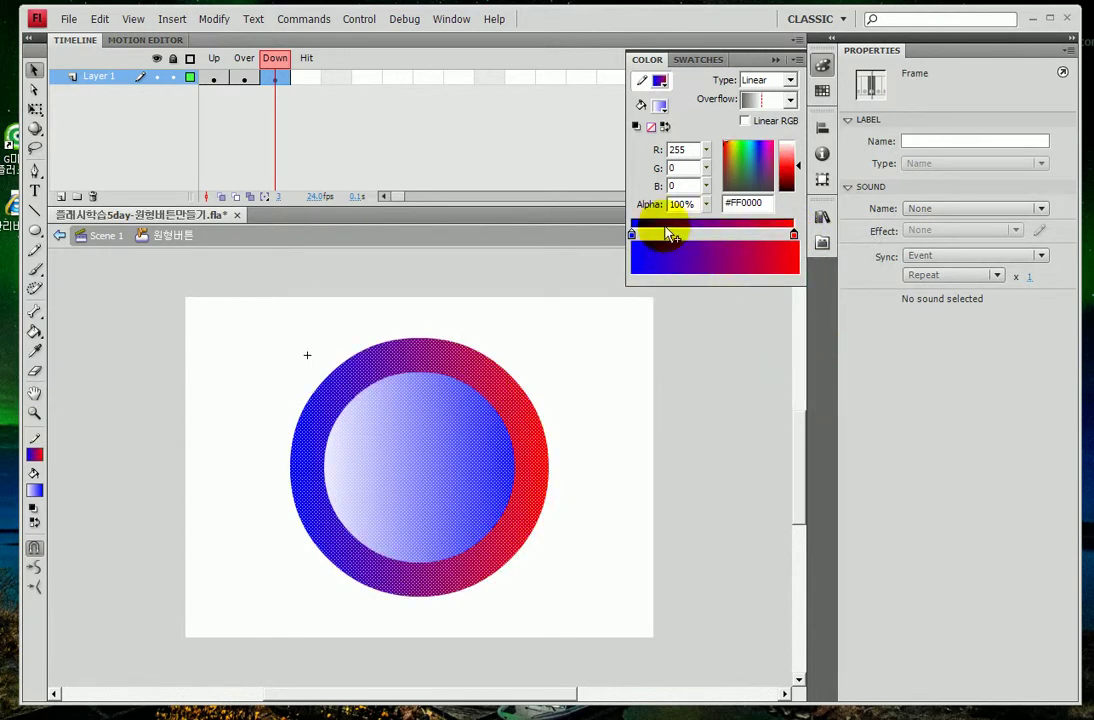
# - Set the white stop of the inner circle's fill gradient in the Down frame to red #FF0000
pyautogui.click(641, 105)
pyautogui.click(641, 81)
pyautogui.click(641, 105)
pyautogui.click(640, 82)
pyautogui.click(641, 105)
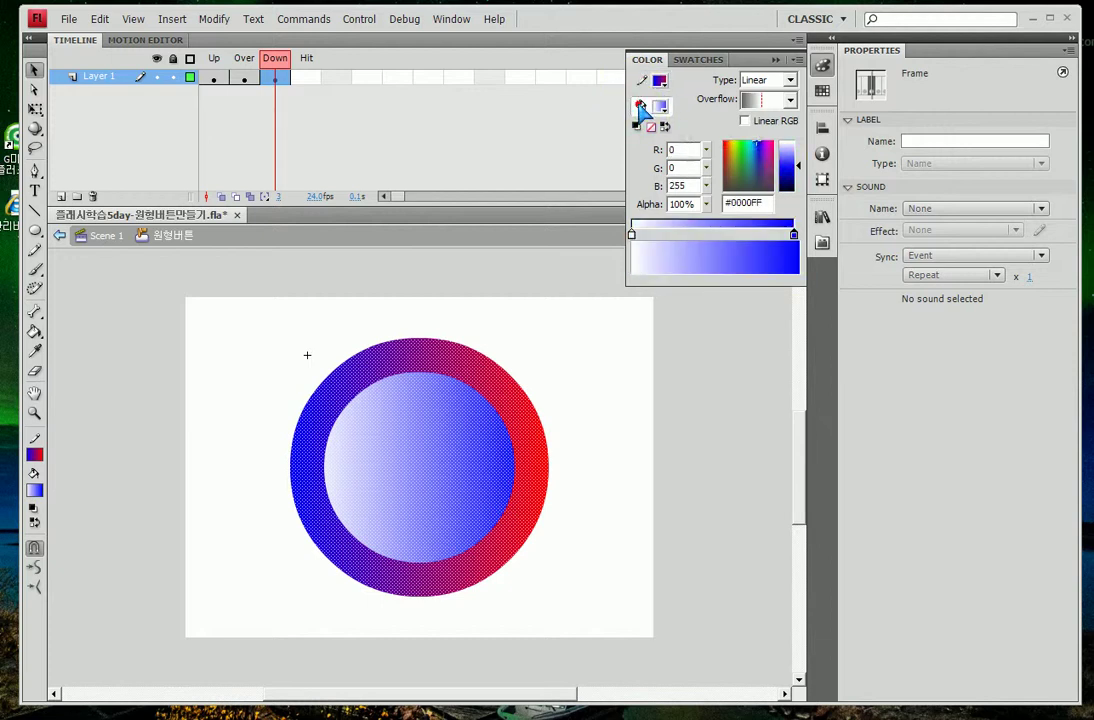
pyautogui.doubleClick(632, 234)
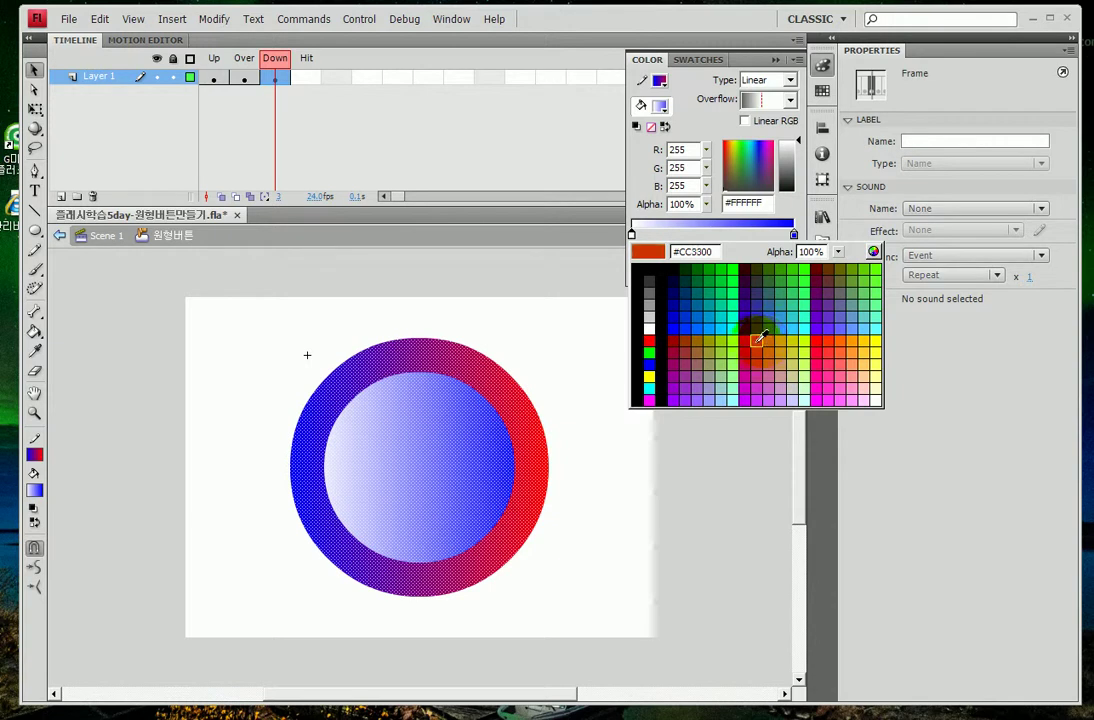
pyautogui.click(820, 339)
pyautogui.click(715, 442)
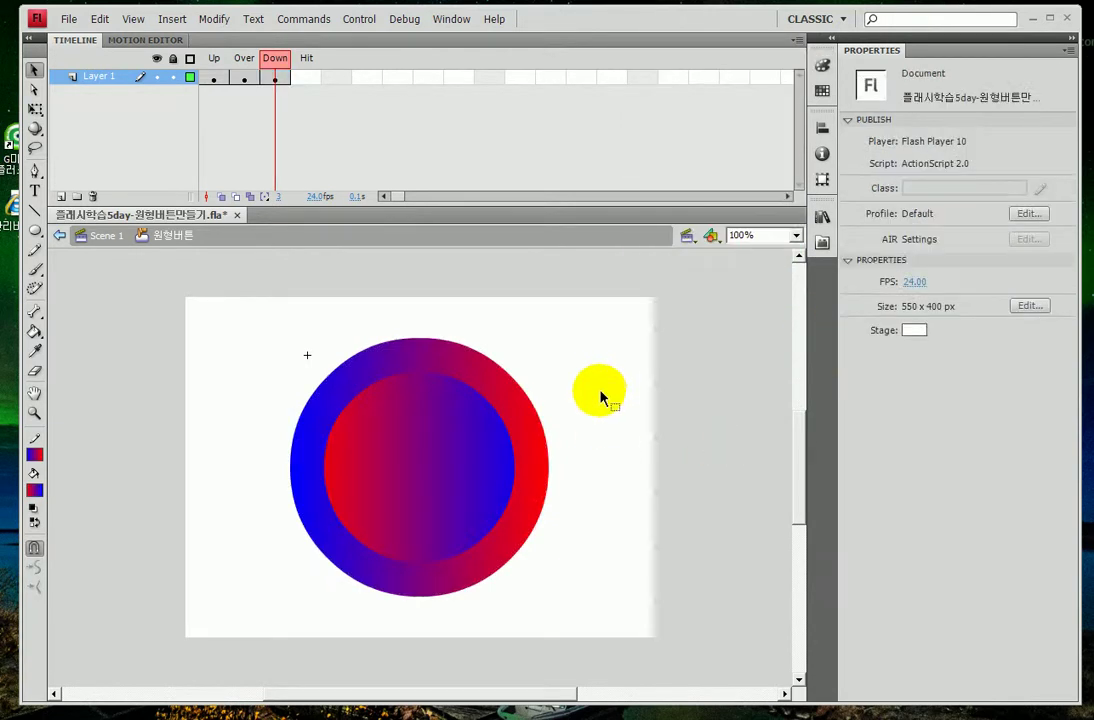
# - Save the file, test the recoloured button in the movie preview, and close the preview
pyautogui.hotkey('ctrl', 's')
pyautogui.hotkey('ctrl', 'Return')
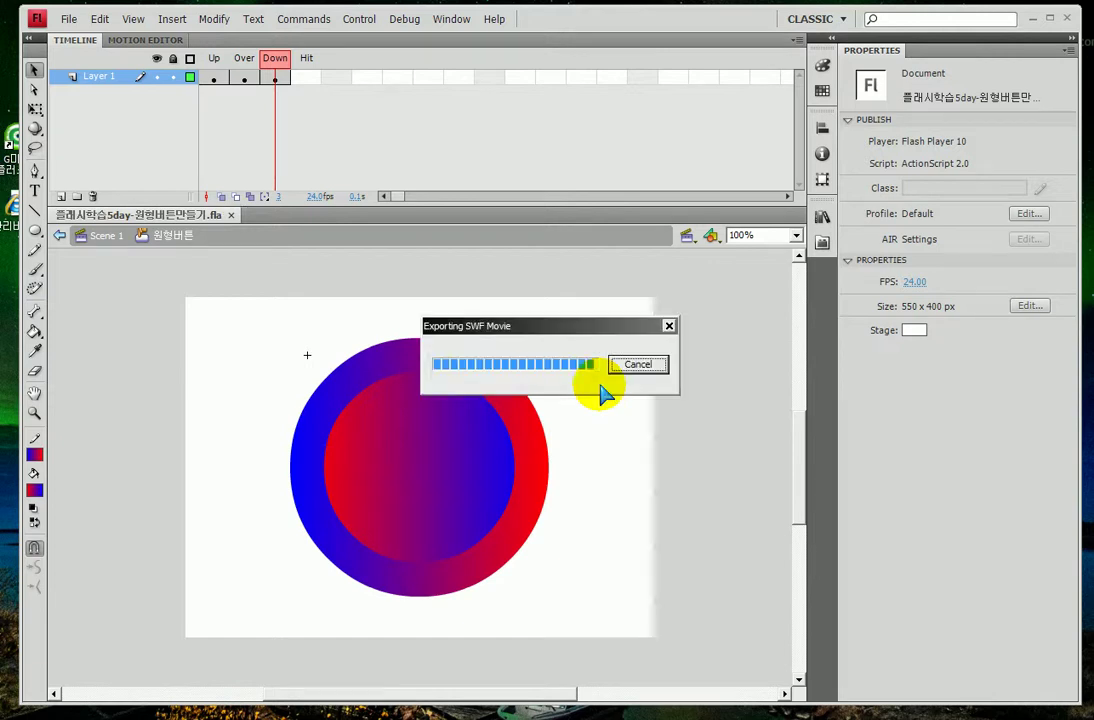
pyautogui.moveTo(577, 427); pyautogui.dragTo(601, 166)
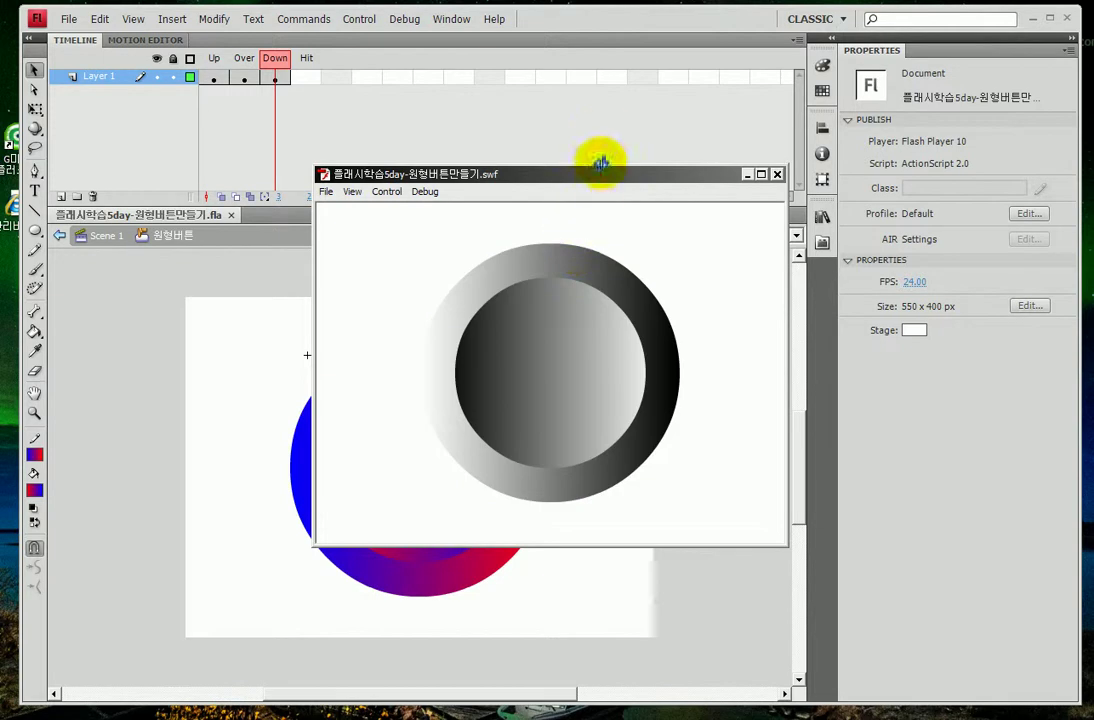
pyautogui.moveTo(766, 191); pyautogui.dragTo(780, 191)
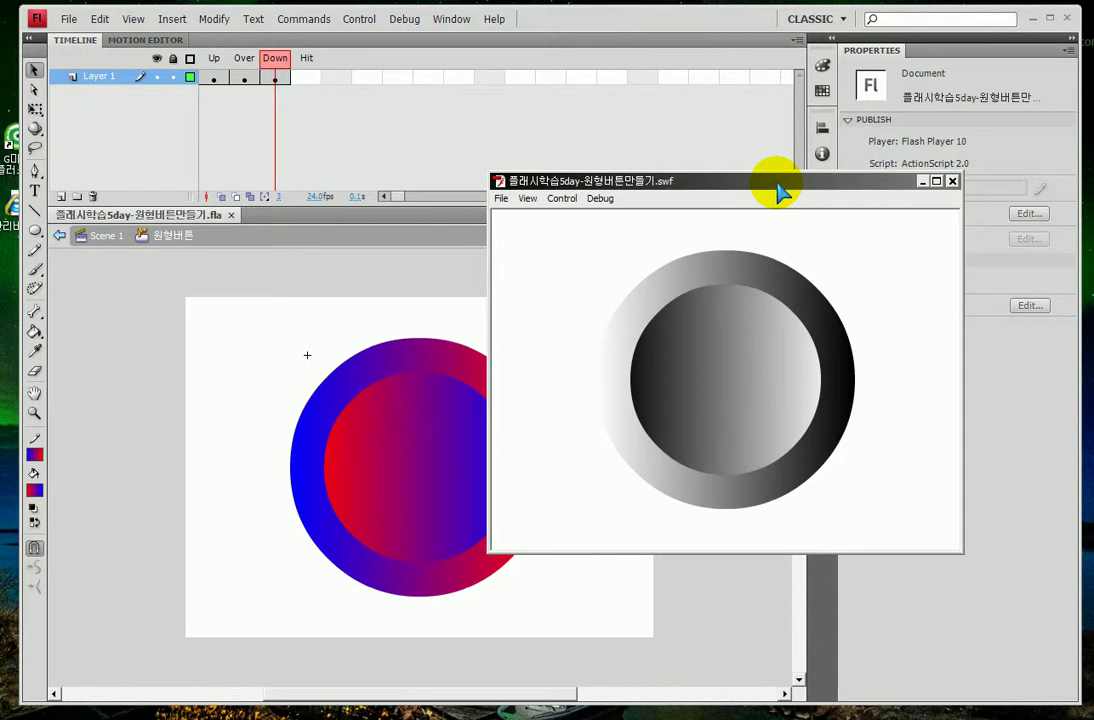
pyautogui.click(952, 181)
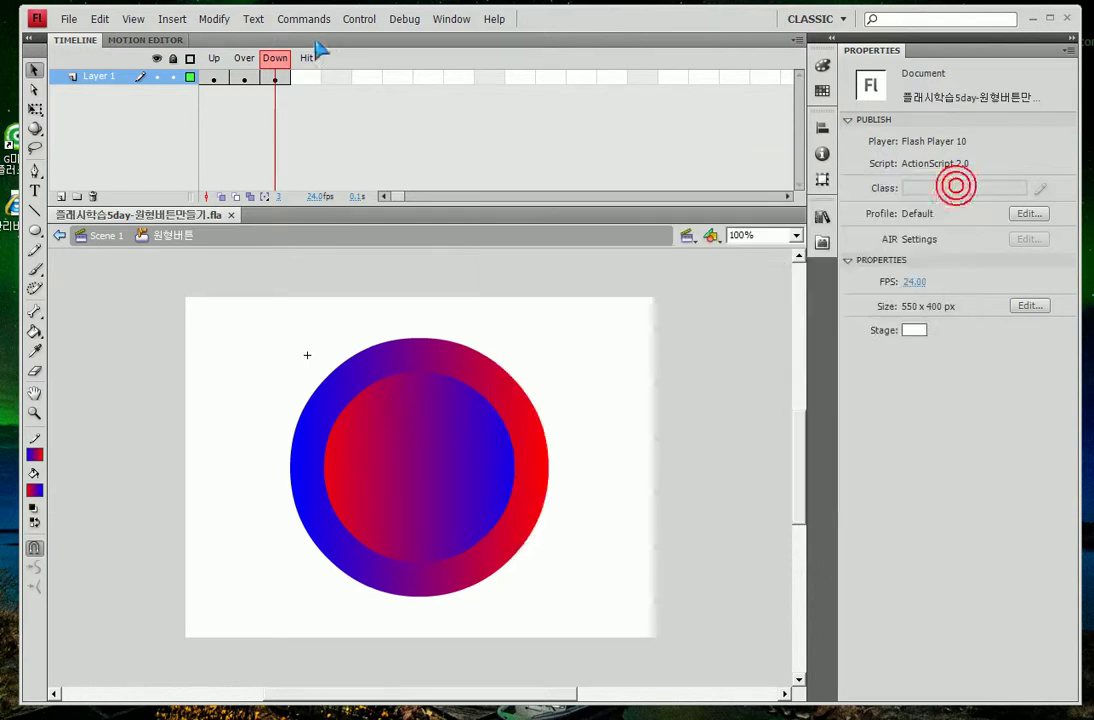
# - Delete the circles from the Down frame and start a static text field there in blue at 46 pt
pyautogui.click(281, 86)
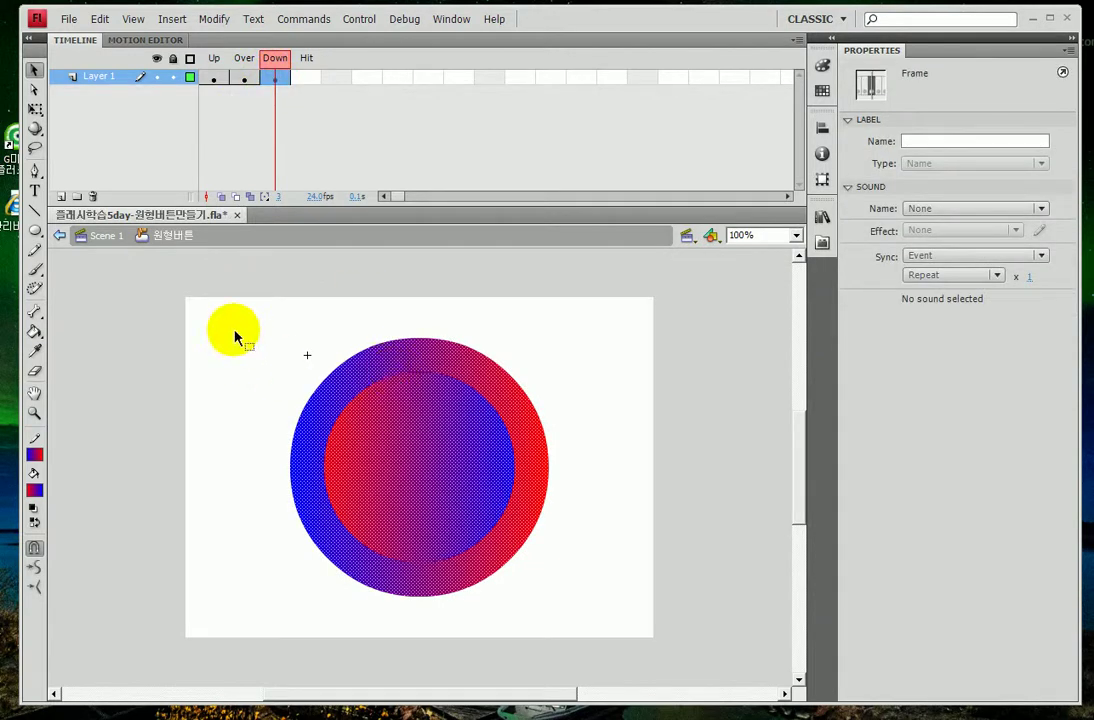
pyautogui.press('Delete')
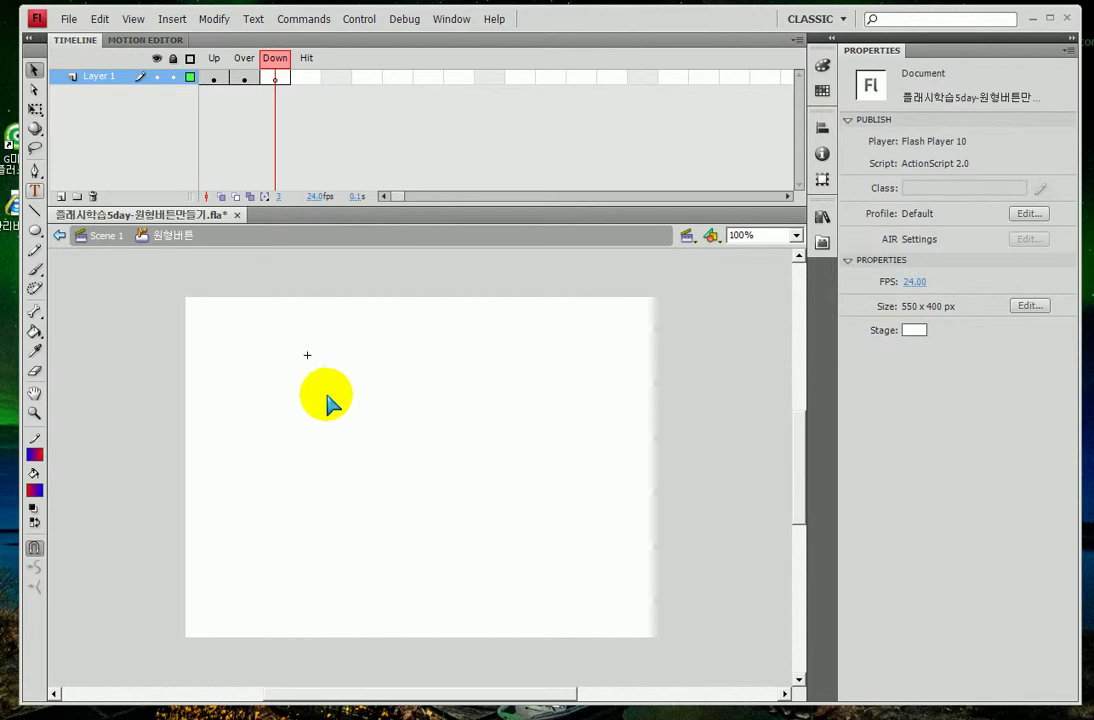
pyautogui.click(34, 190)
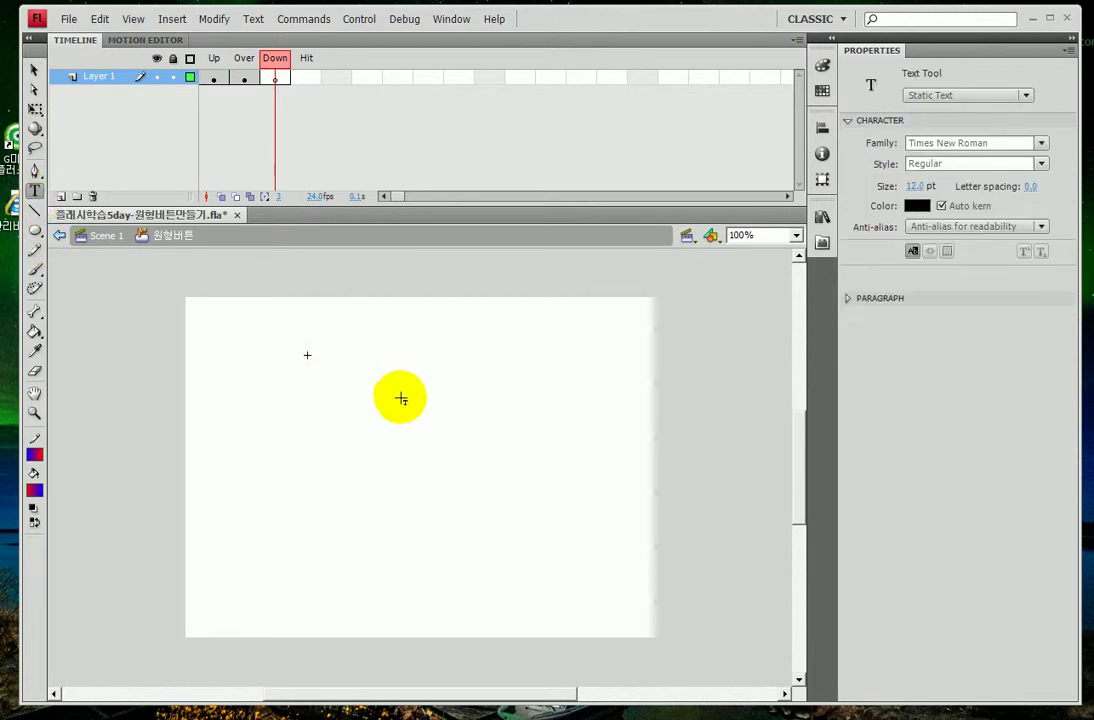
pyautogui.click(338, 390)
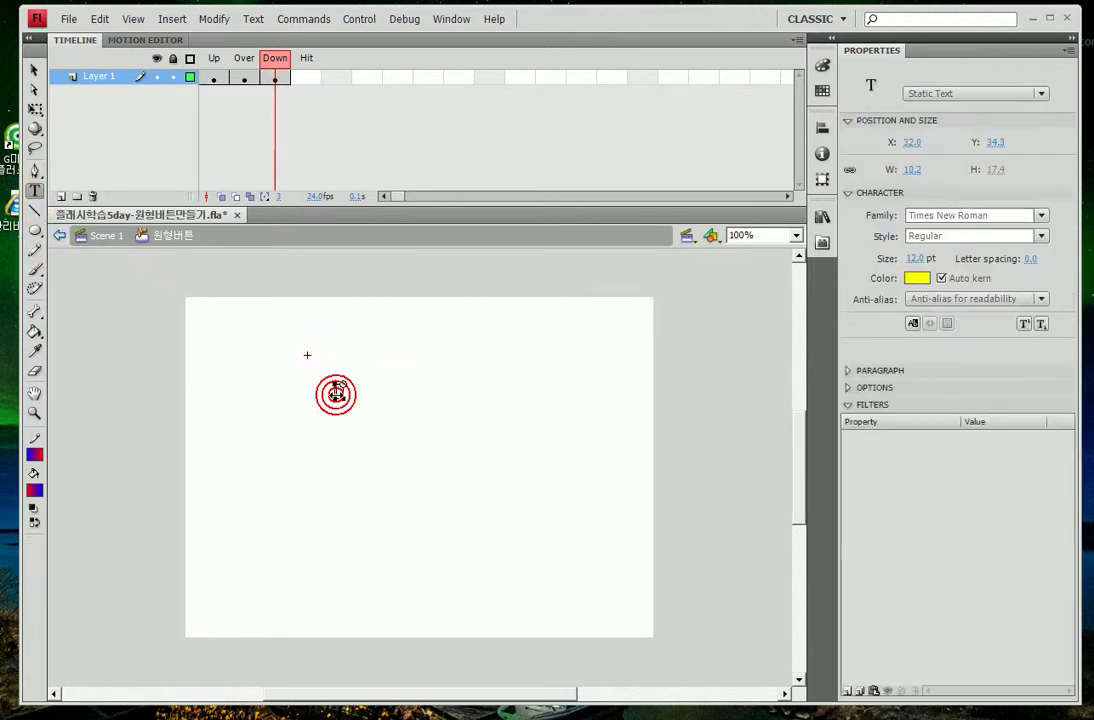
pyautogui.click(916, 280)
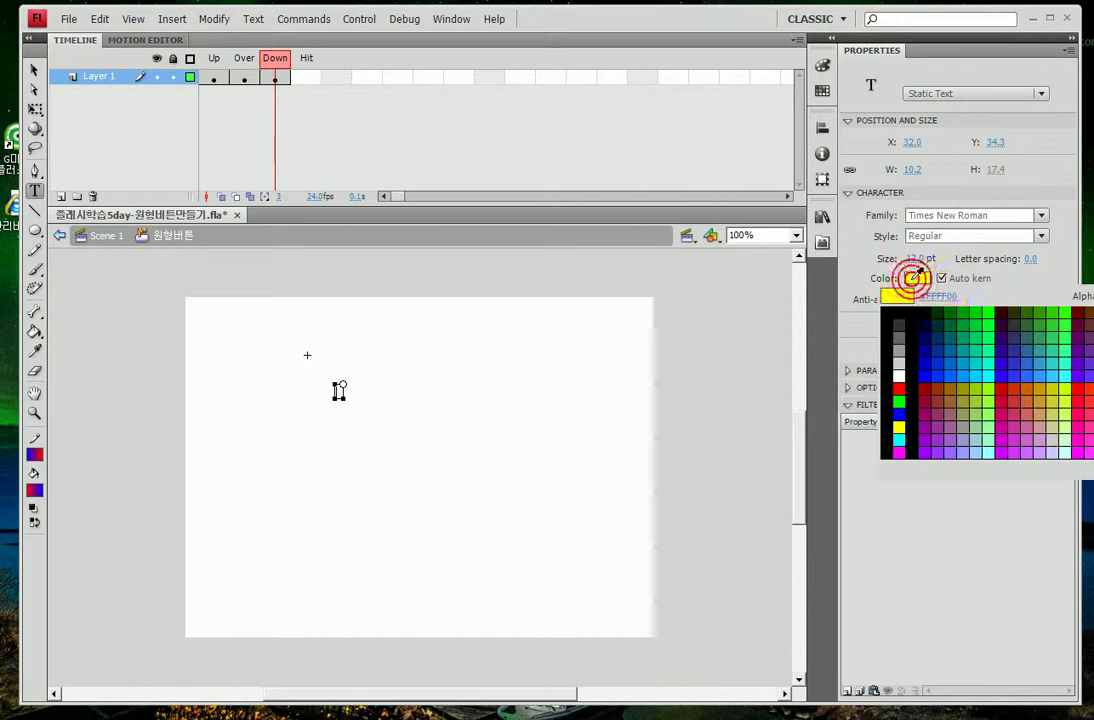
pyautogui.click(928, 378)
pyautogui.moveTo(914, 262); pyautogui.dragTo(946, 261)
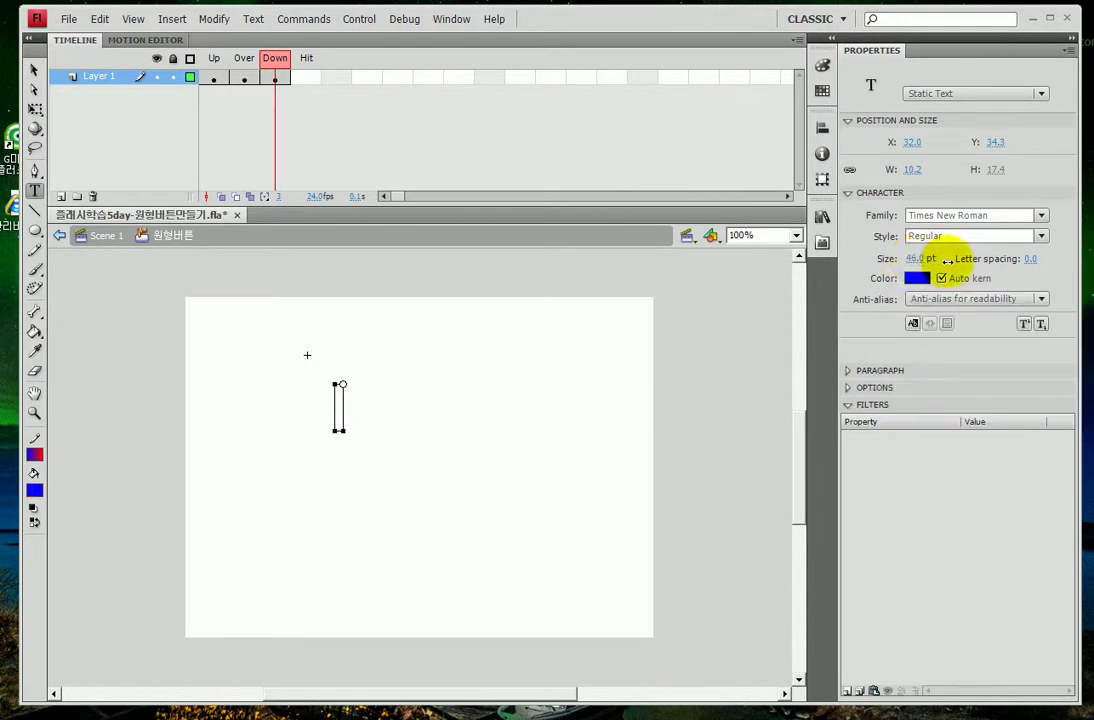
# - Enter the two-line text "감솨합니다!" and "복 받으실 거예용~", and move it to about X -46 to fit on the stage
pyautogui.press('BackSpace')
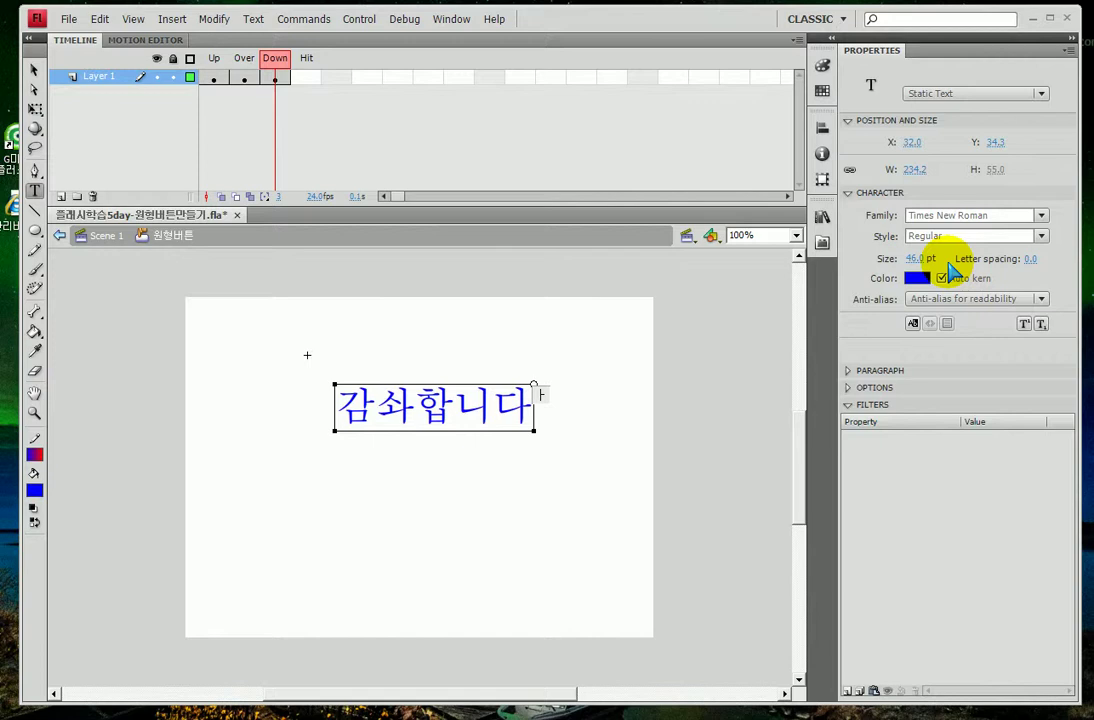
pyautogui.press('Return')
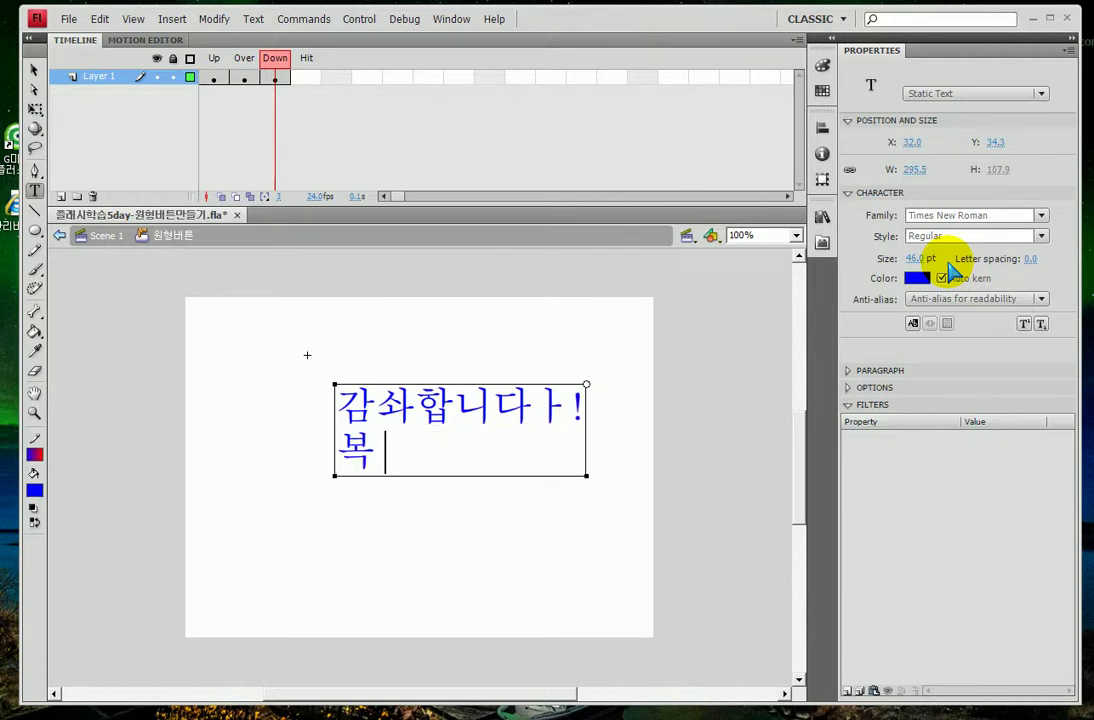
pyautogui.write('복 받으실 거예용~')
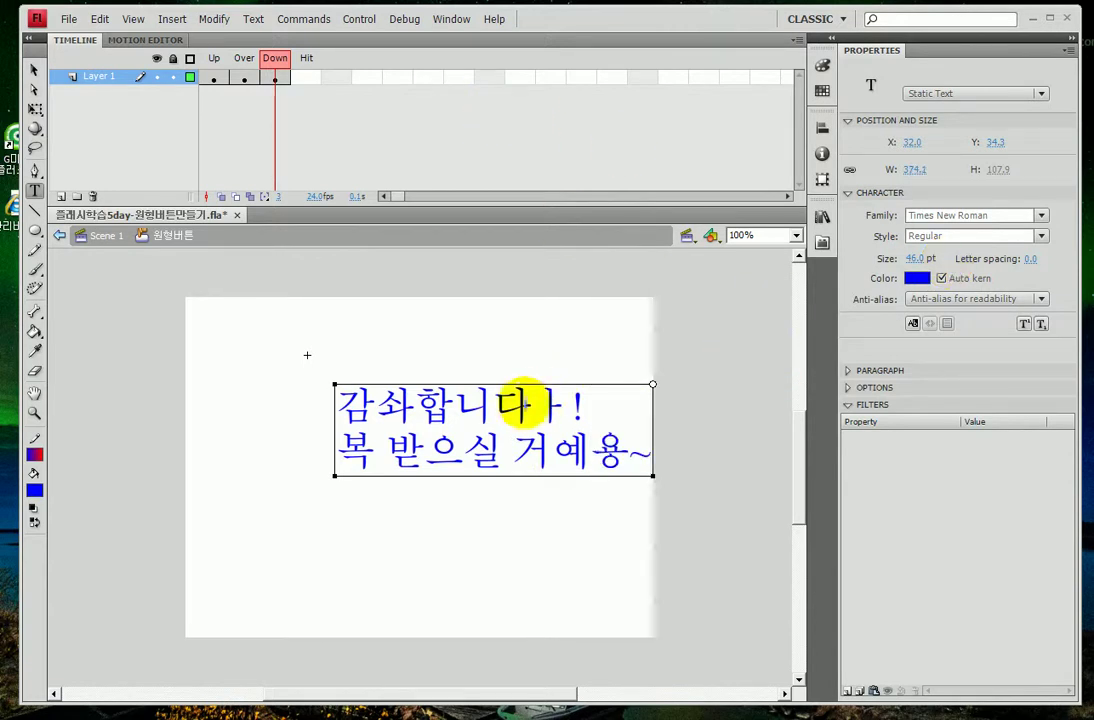
pyautogui.click(523, 404)
pyautogui.click(34, 70)
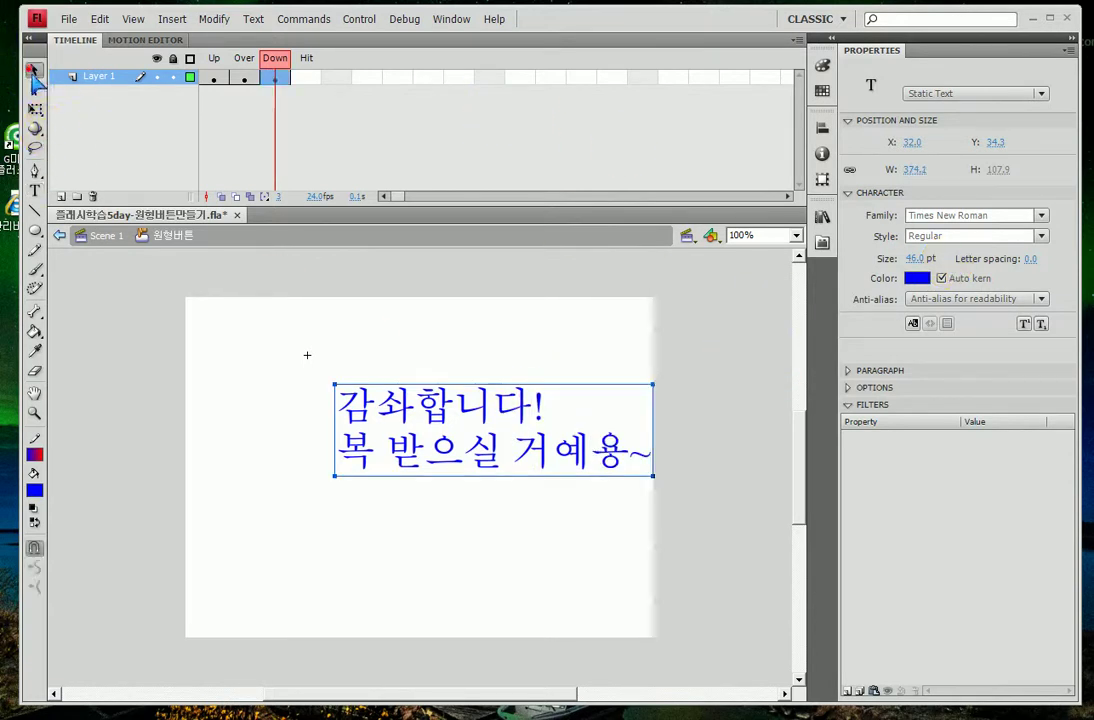
pyautogui.moveTo(432, 442); pyautogui.dragTo(354, 447)
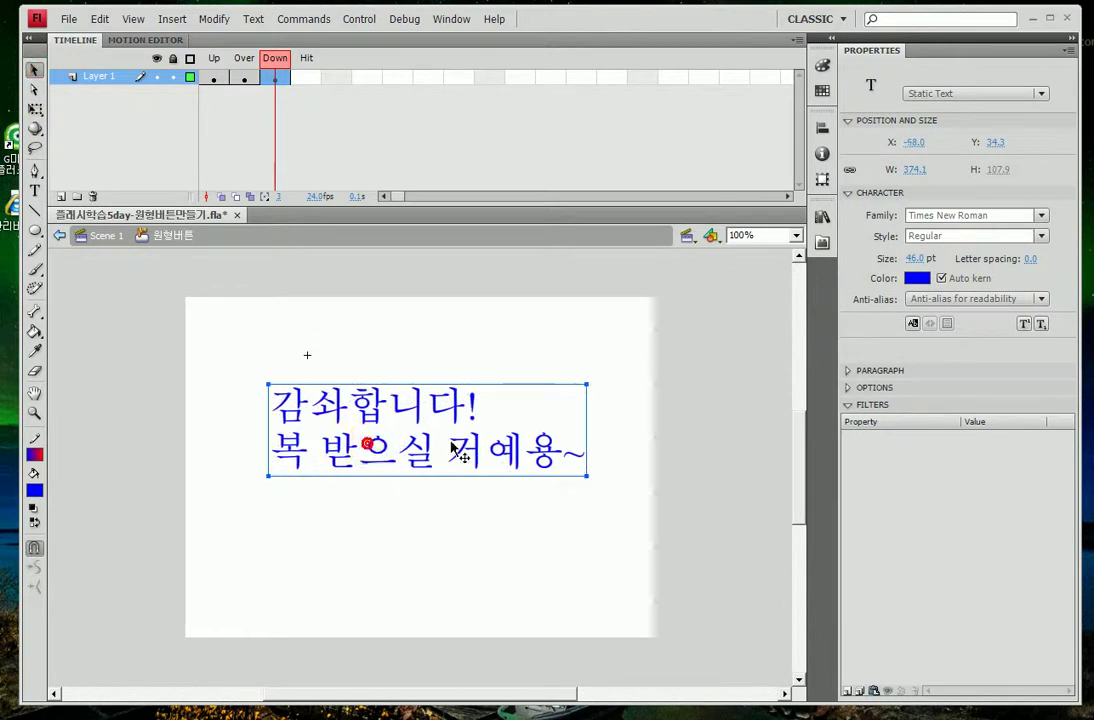
# - Try the font 모아12 on the Down frame's text and change it to 산돌광수B
pyautogui.click(1042, 216)
pyautogui.scroll(-8, 985, 470)
pyautogui.scroll(-3, 985, 470)
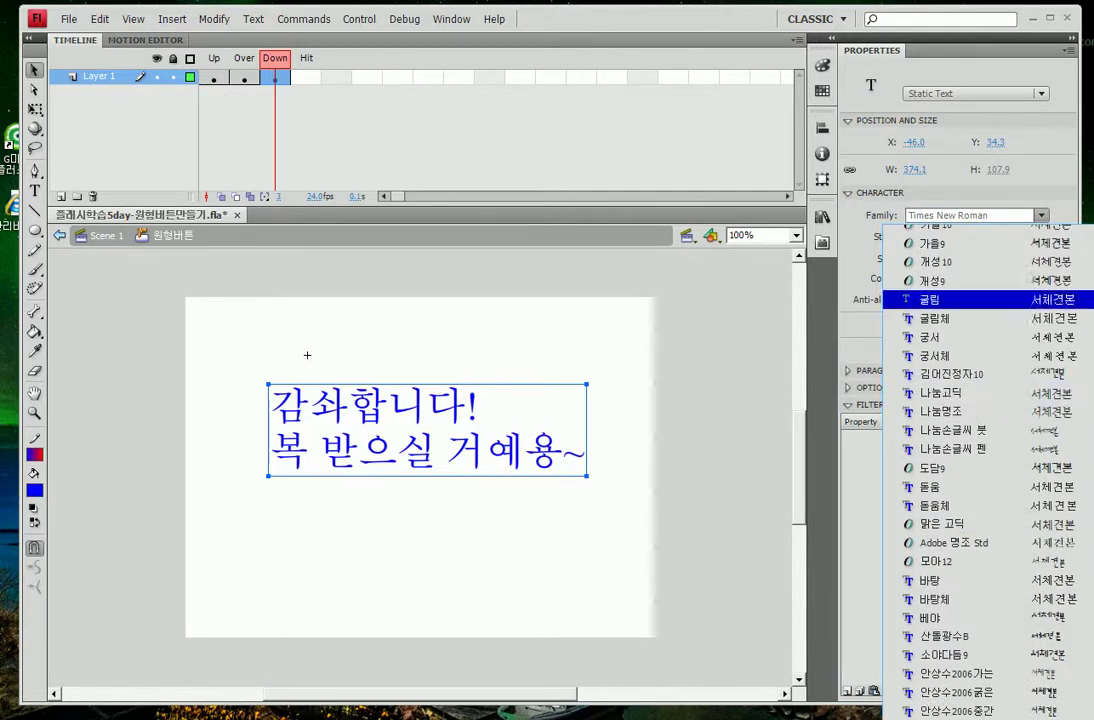
pyautogui.click(1064, 563)
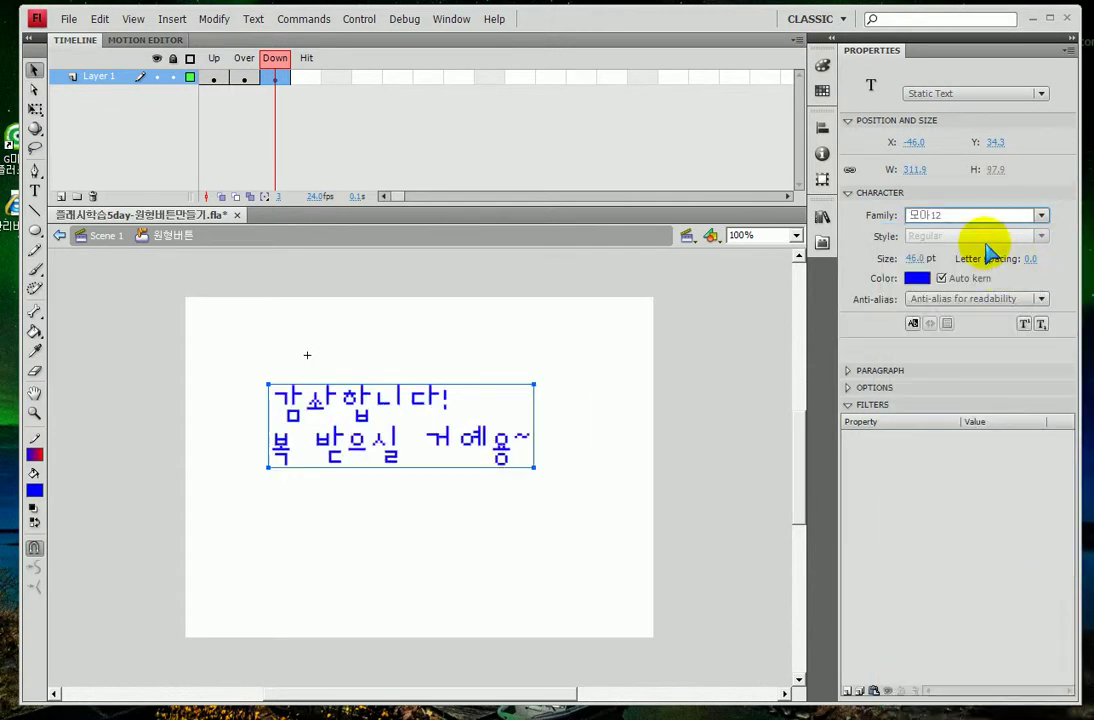
pyautogui.write('바탕')
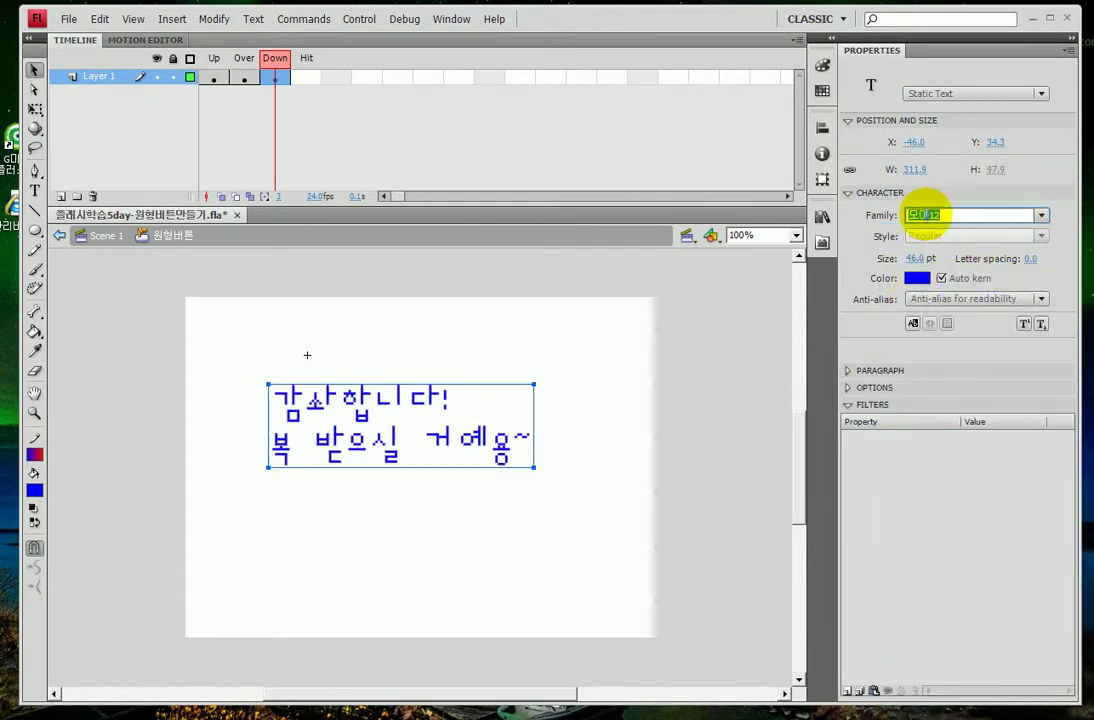
pyautogui.press('Return')
pyautogui.press('Down')
pyautogui.press('Down')
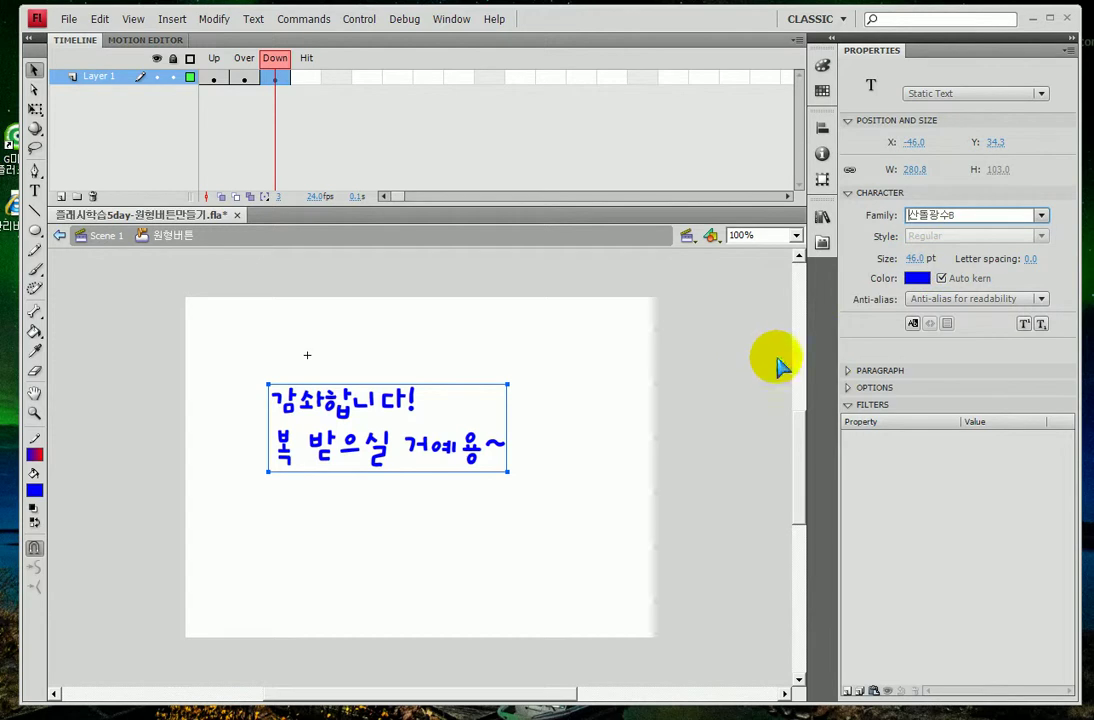
# - Set the Down frame text to custom anti-aliasing and a size of 48 pt
pyautogui.click(985, 298)
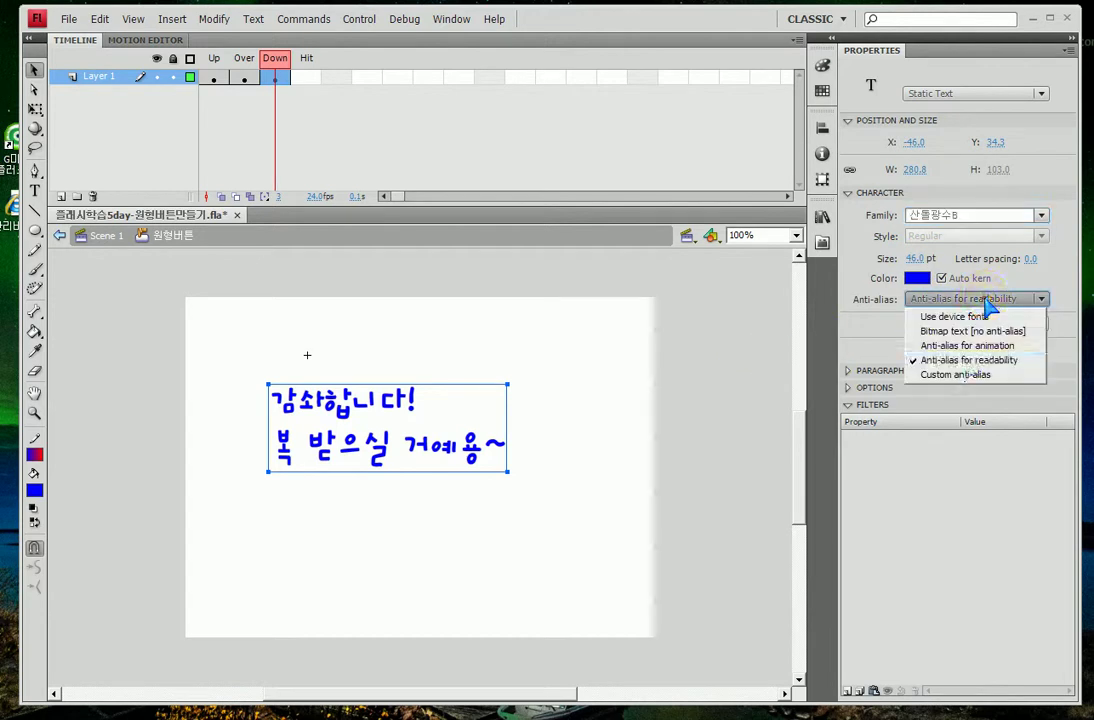
pyautogui.click(961, 375)
pyautogui.moveTo(1045, 288); pyautogui.dragTo(1042, 258)
pyautogui.click(1088, 287)
pyautogui.moveTo(908, 258); pyautogui.dragTo(914, 257)
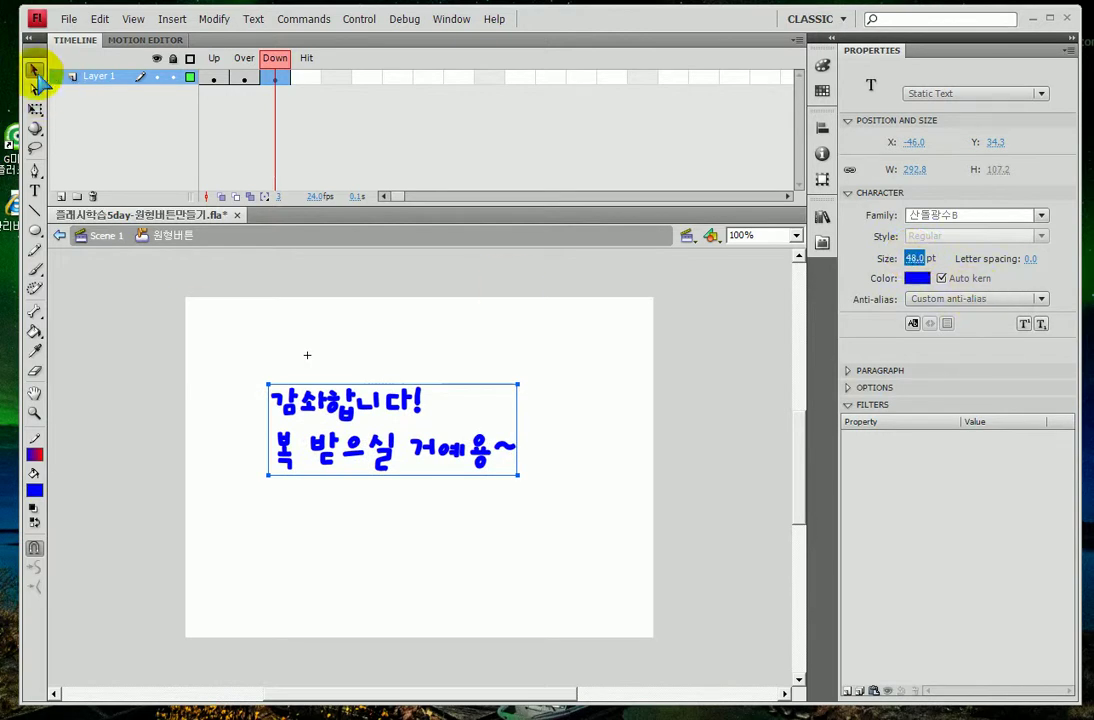
# - Try centring the Down frame text horizontally and vertically with Align, save the file, and check the movie preview
pyautogui.moveTo(357, 432); pyautogui.dragTo(372, 432)
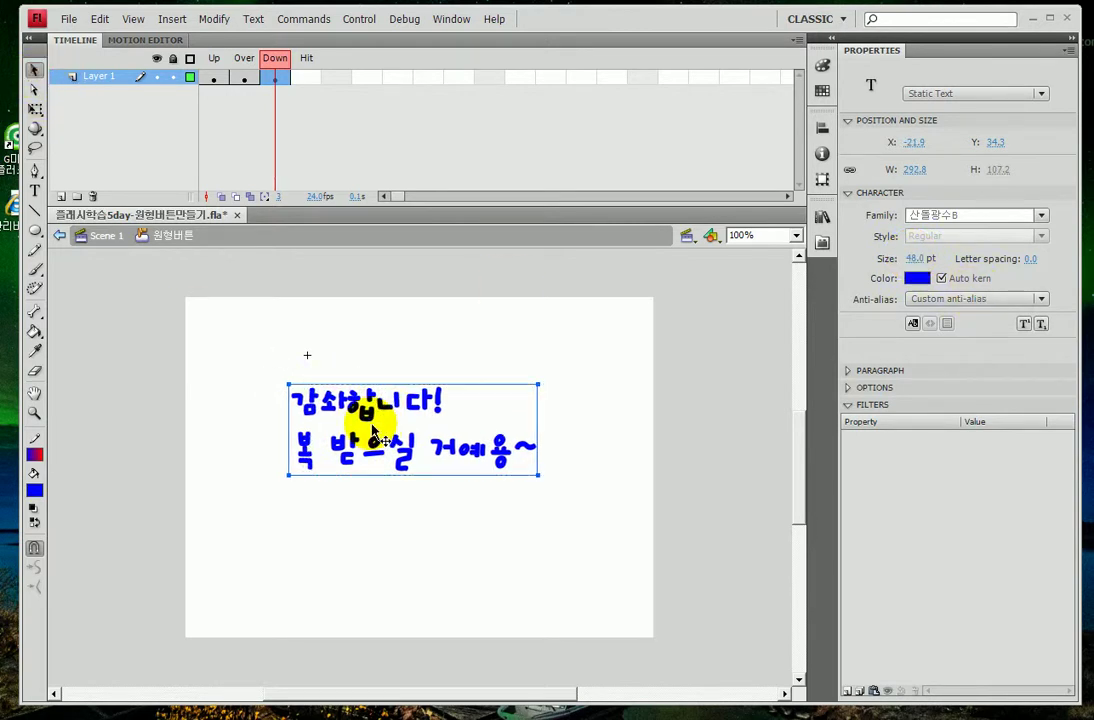
pyautogui.click(822, 127)
pyautogui.click(642, 157)
pyautogui.click(708, 157)
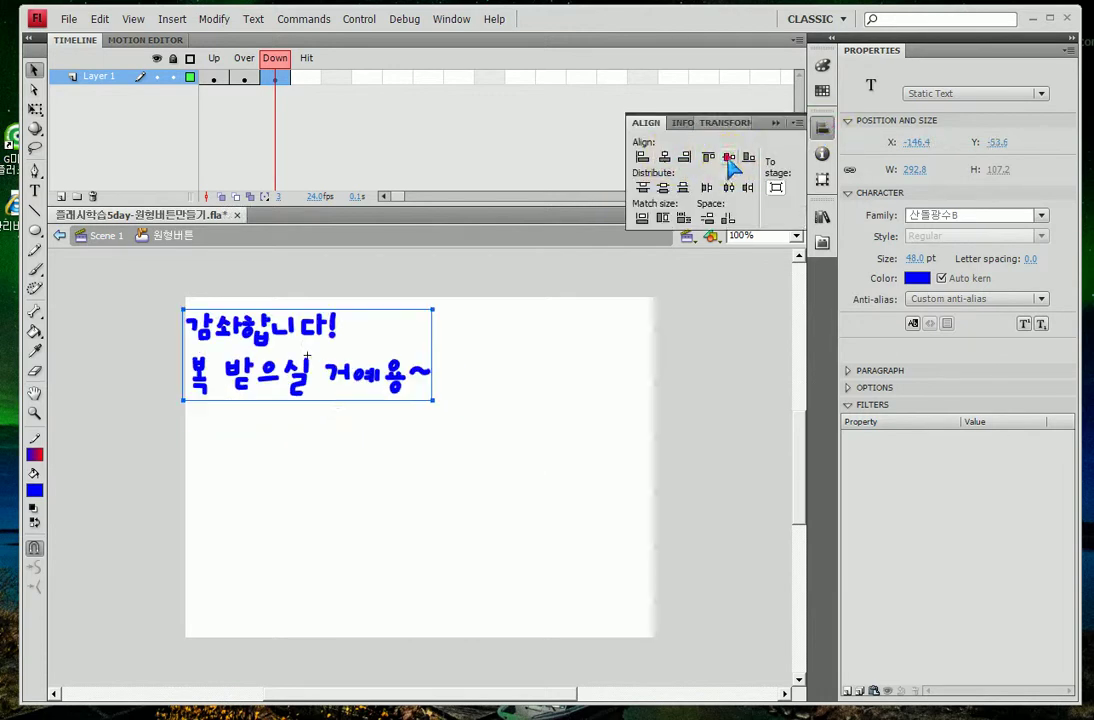
pyautogui.click(776, 188)
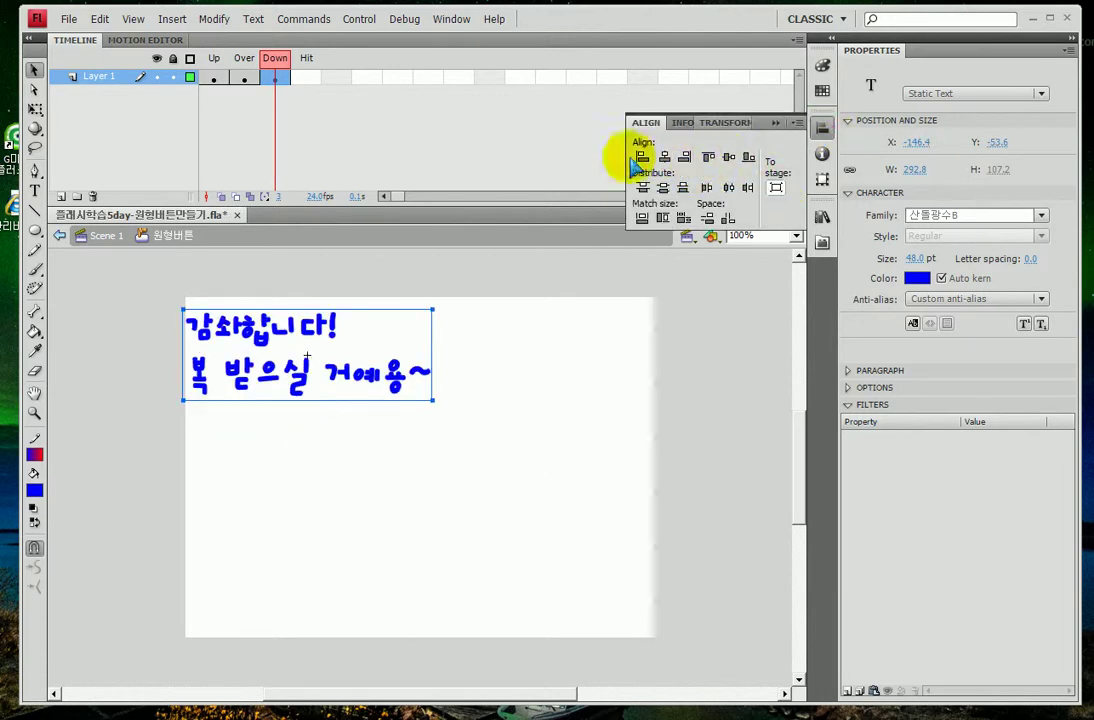
pyautogui.hotkey('ctrl', 'Return')
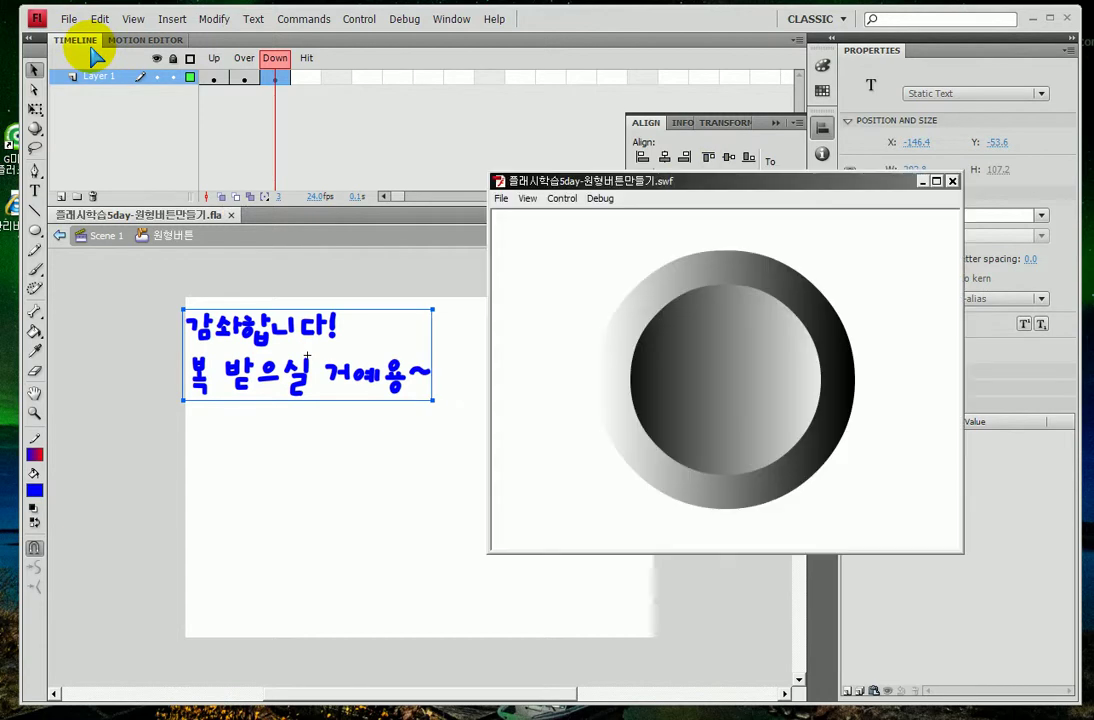
pyautogui.click(950, 176)
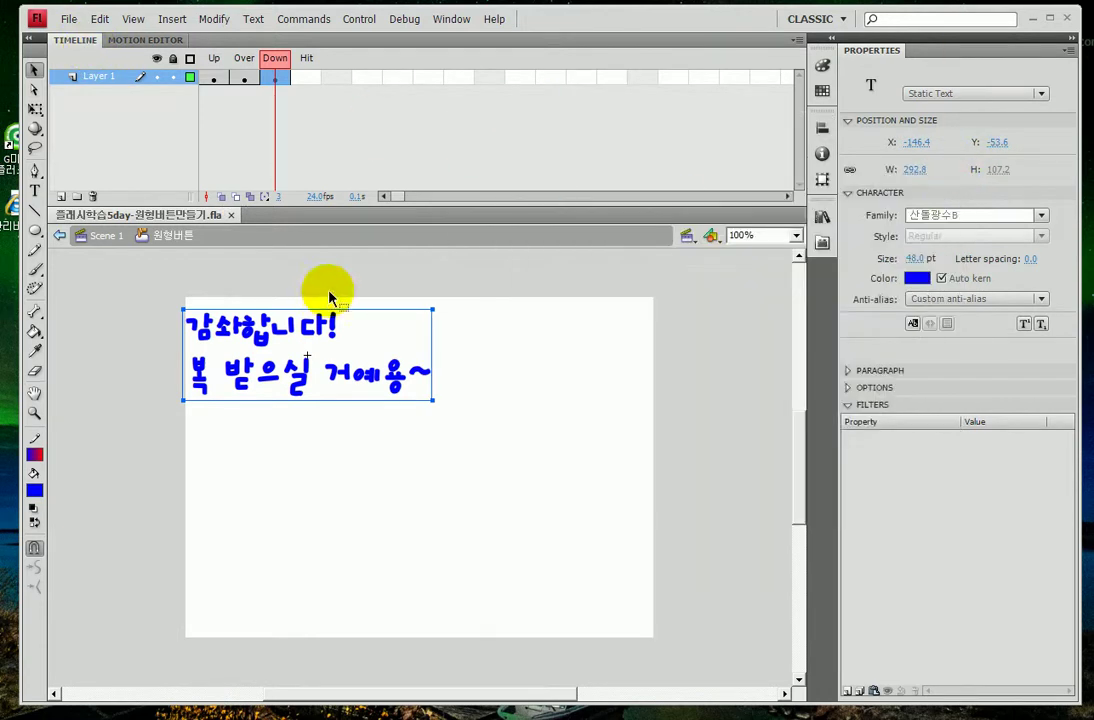
# - Retry the horizontal centre alignment on the Down frame text and place it by hand at about X -24.4, Y 53.4
pyautogui.moveTo(327, 376); pyautogui.dragTo(432, 452)
pyautogui.click(823, 128)
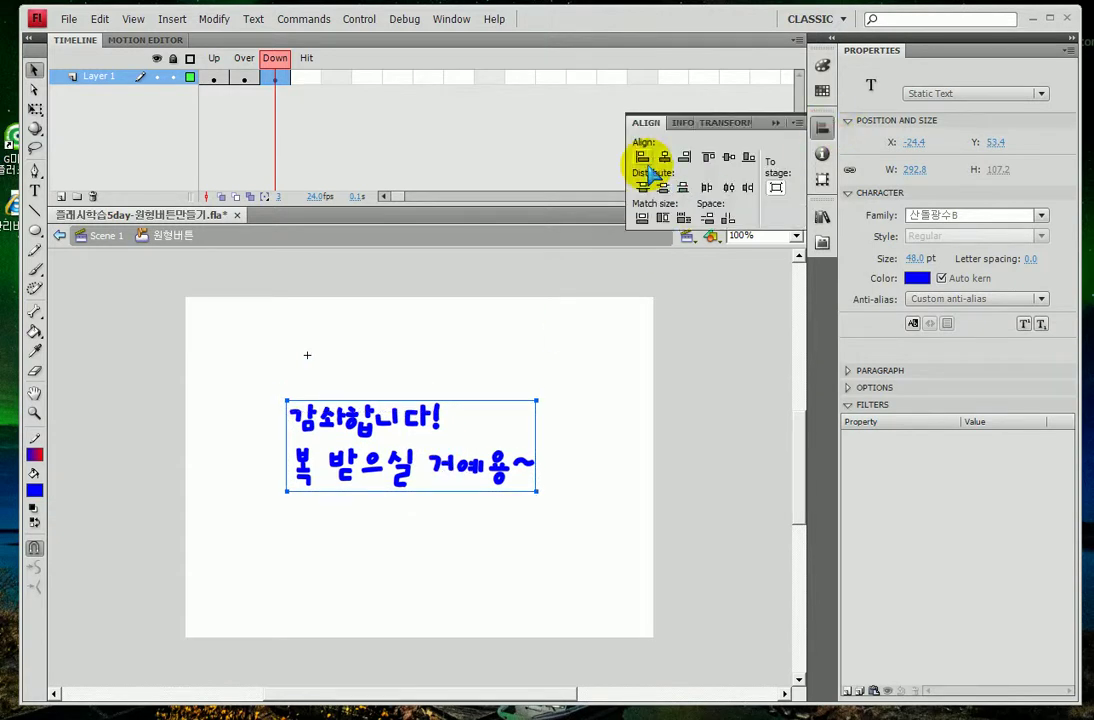
pyautogui.click(664, 158)
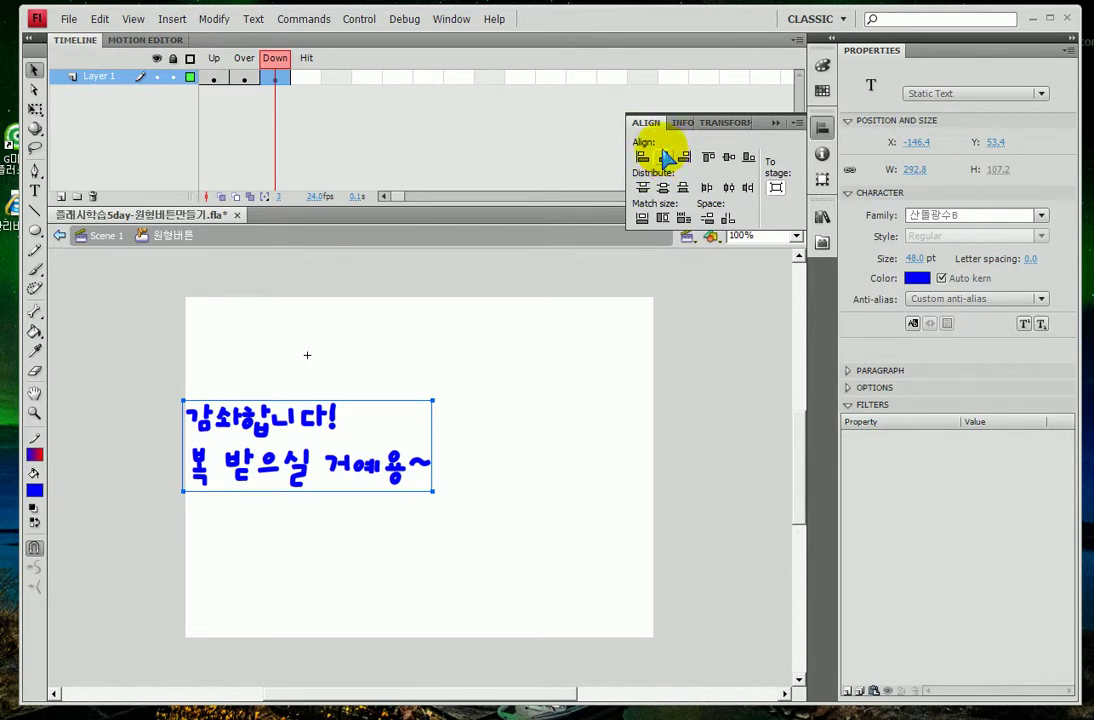
pyautogui.moveTo(304, 425); pyautogui.dragTo(393, 439)
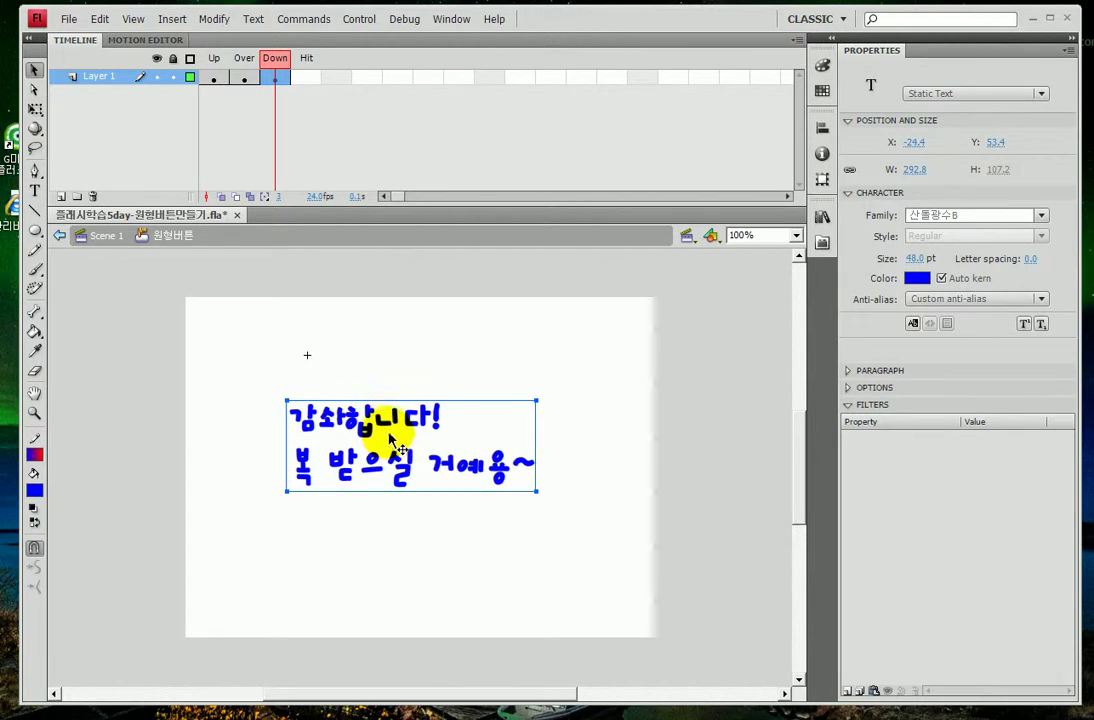
# - Save the file and test the button's Over and Down states in the movie preview
pyautogui.hotkey('ctrl', 's')
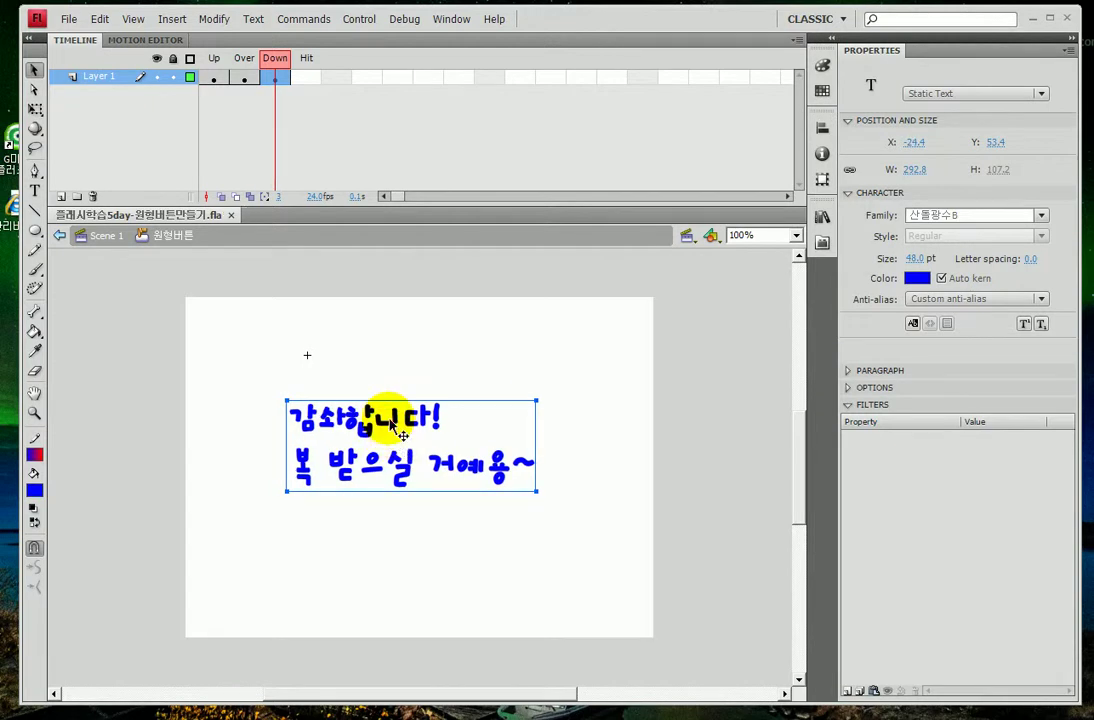
pyautogui.hotkey('ctrl', 'Return')
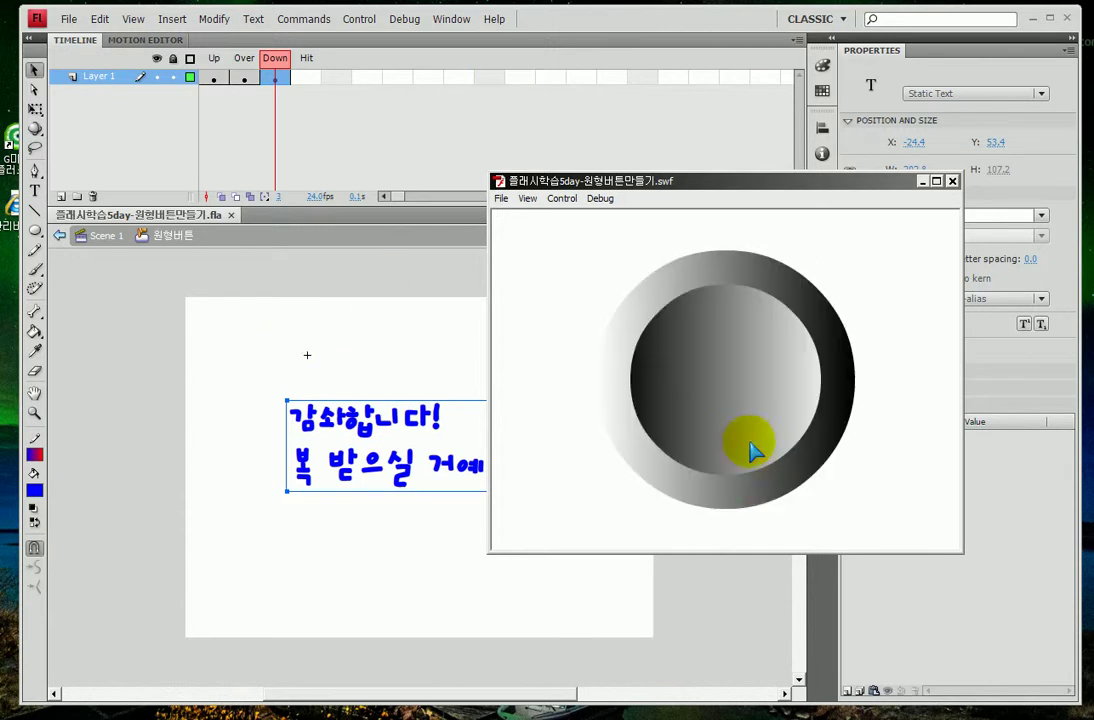
pyautogui.click(733, 374)
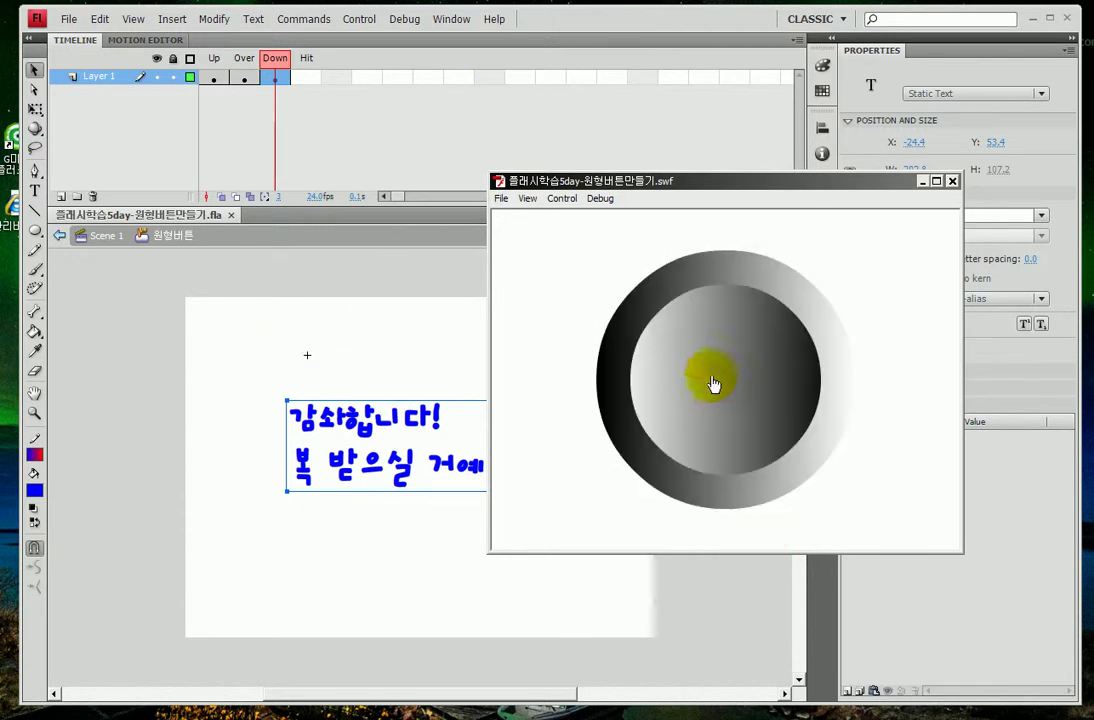
pyautogui.click(715, 389)
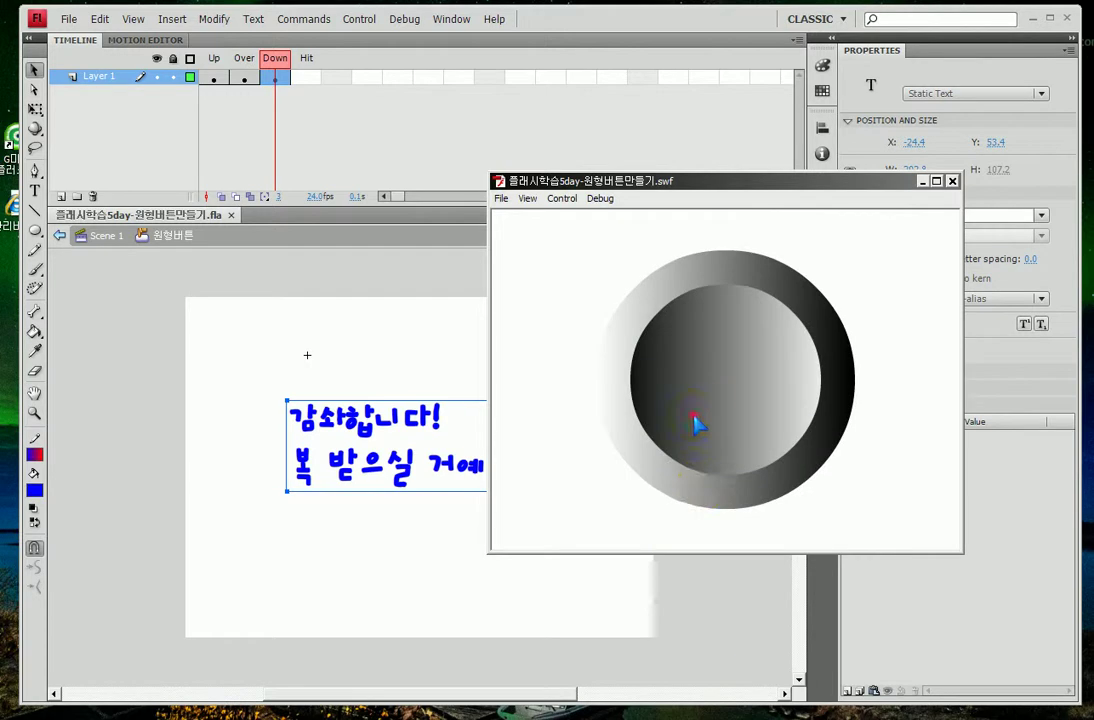
pyautogui.click(702, 354)
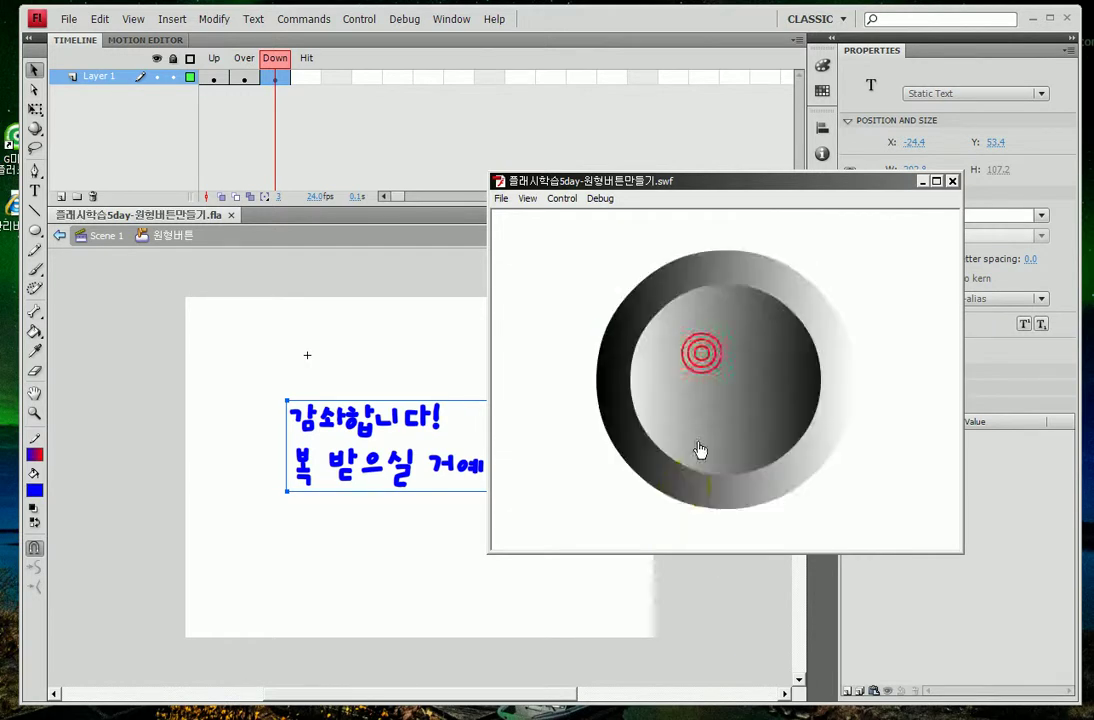
pyautogui.click(708, 425)
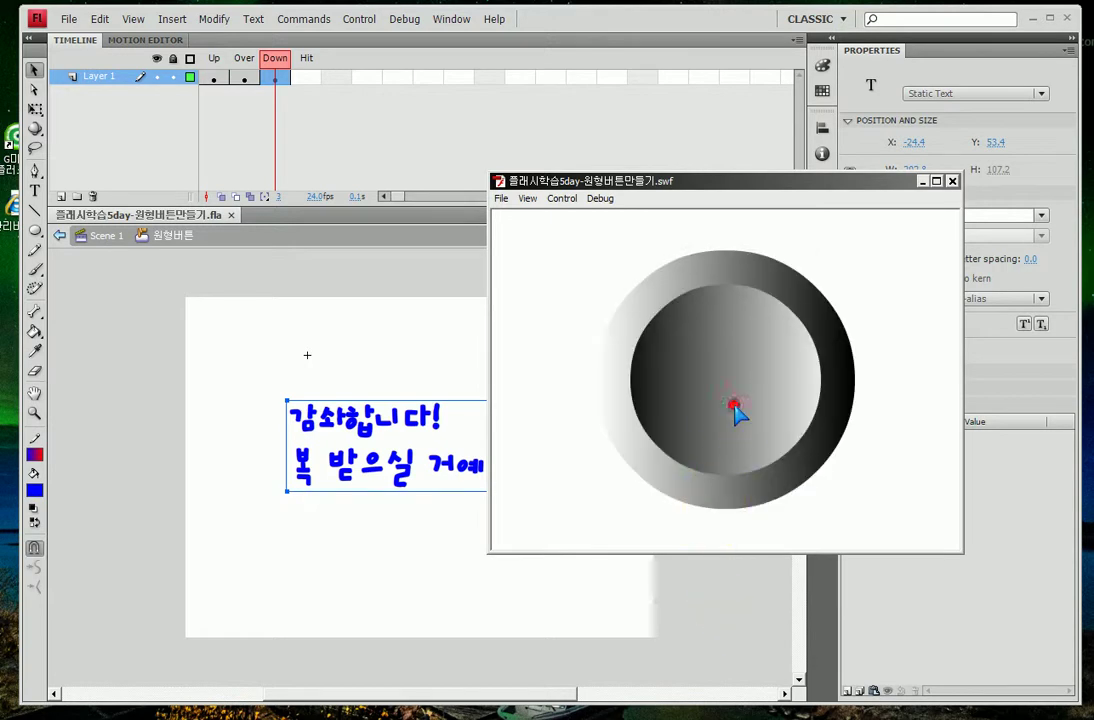
pyautogui.click(715, 344)
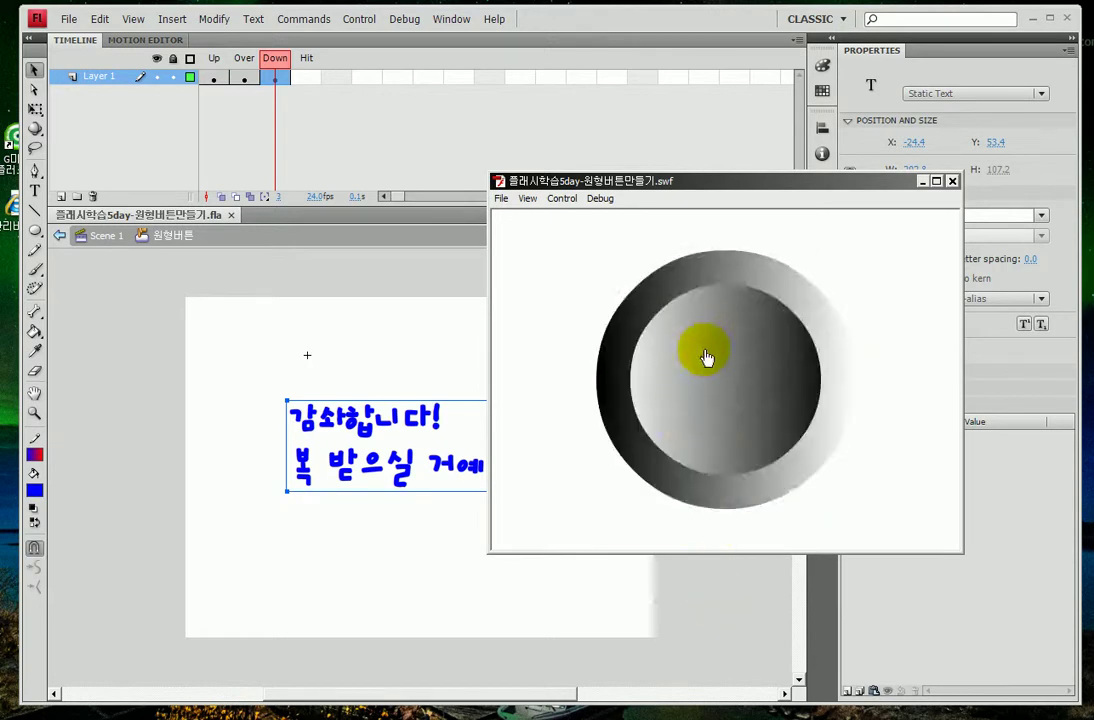
pyautogui.click(685, 356)
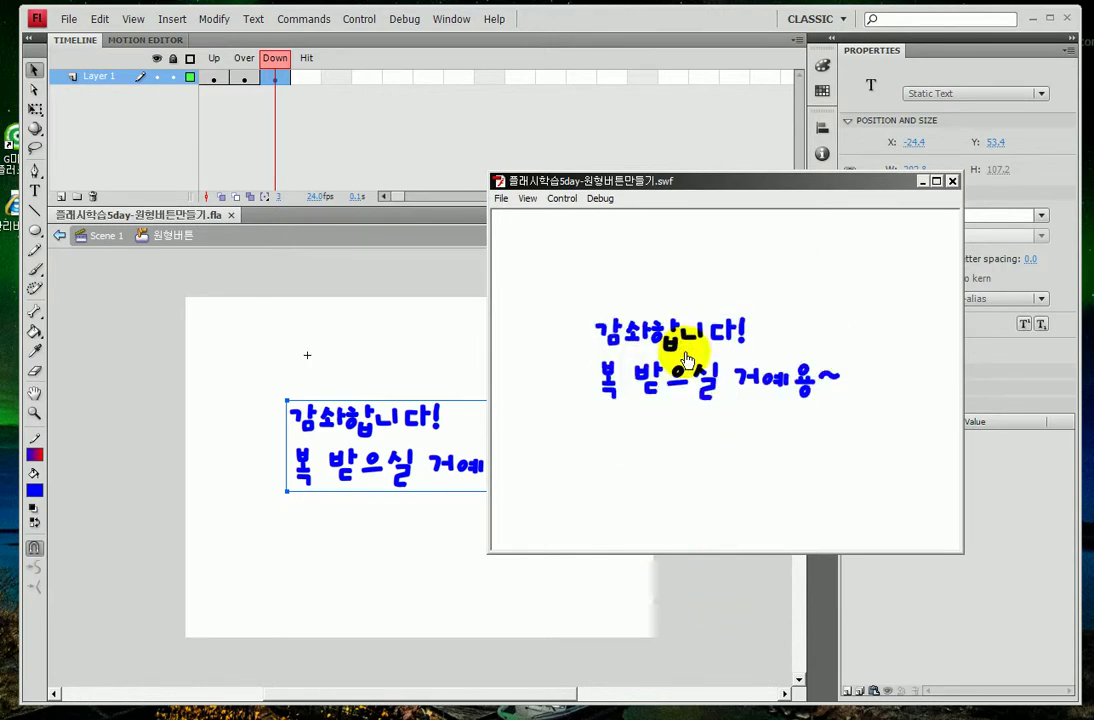
pyautogui.click(686, 378)
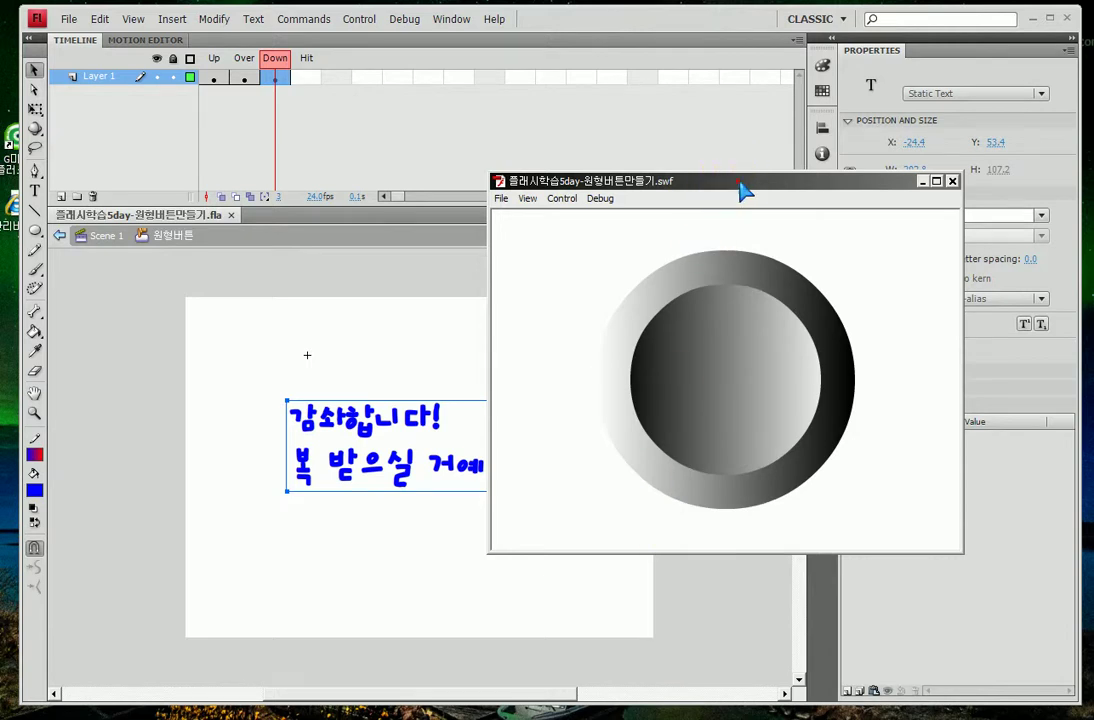
# - Move the preview window aside, test which areas of the button respond to the pointer, and close the preview
pyautogui.moveTo(740, 188); pyautogui.dragTo(830, 146)
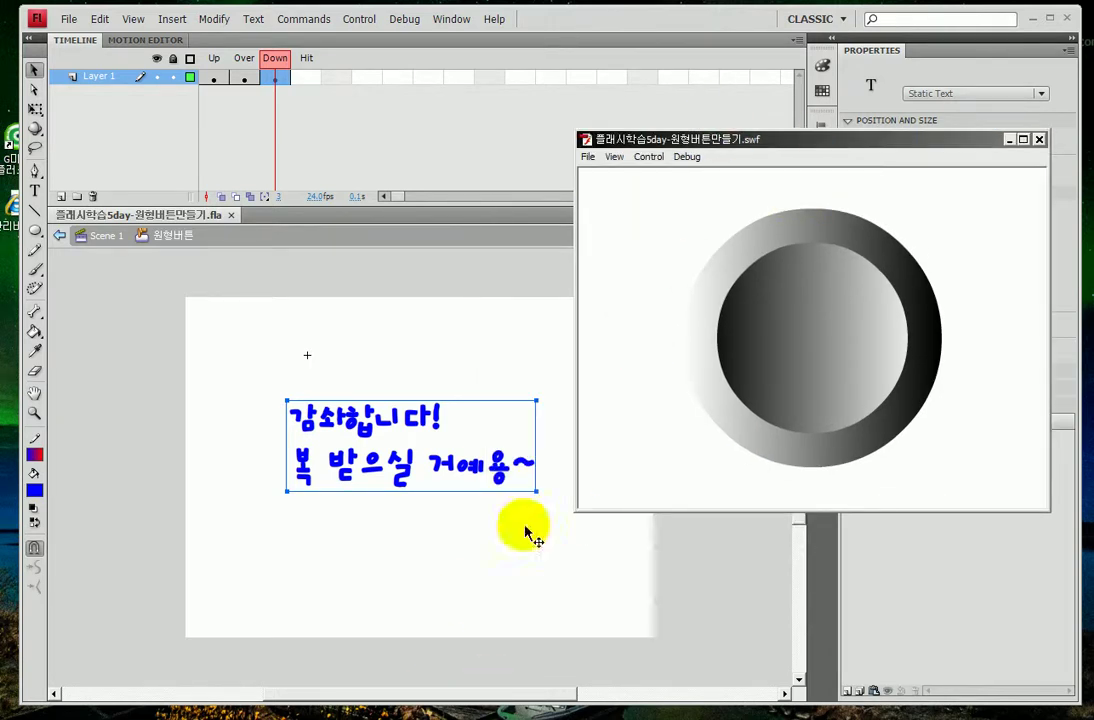
pyautogui.click(572, 544)
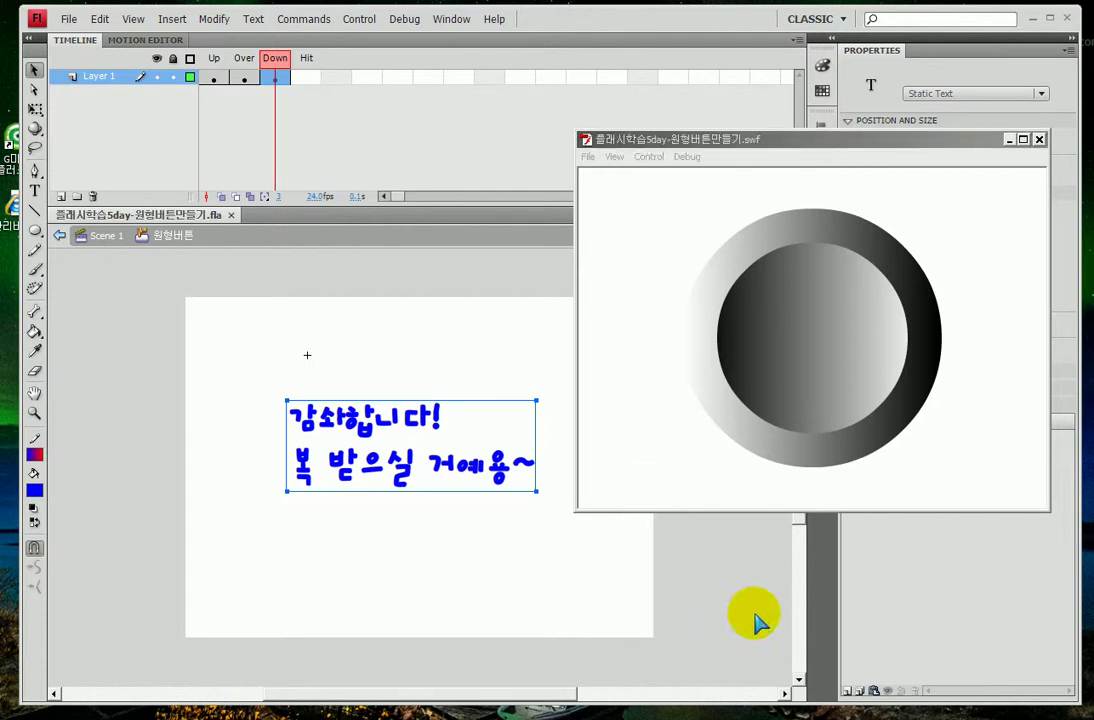
pyautogui.click(634, 257)
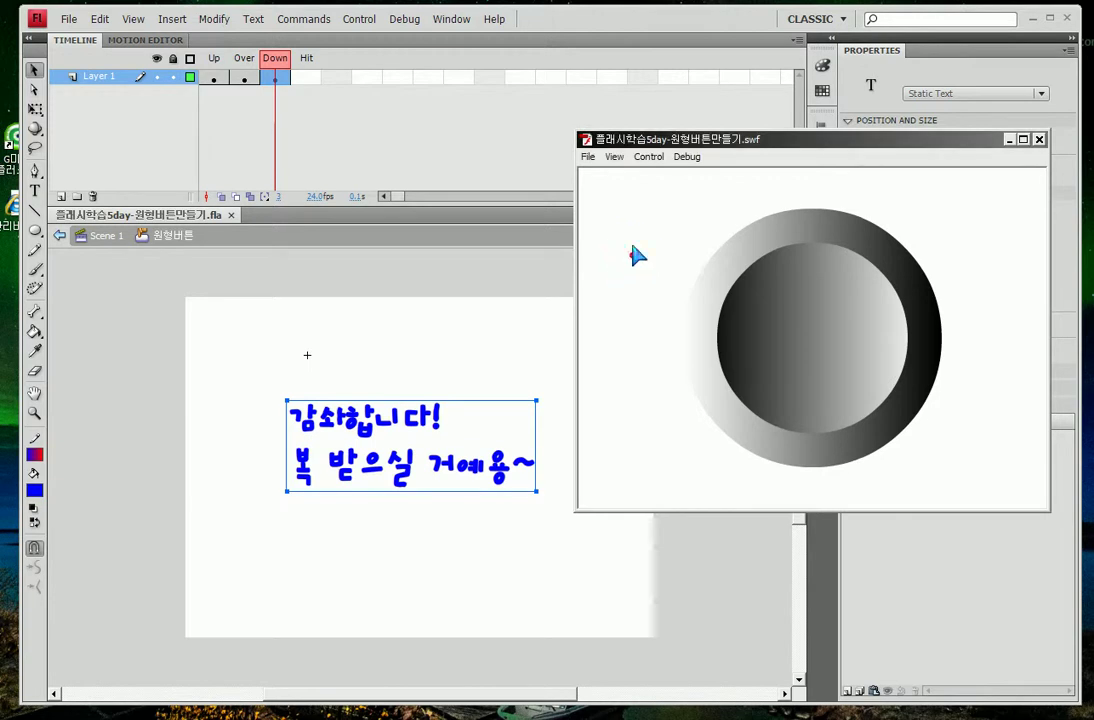
pyautogui.click(800, 330)
pyautogui.moveTo(805, 311); pyautogui.dragTo(798, 367)
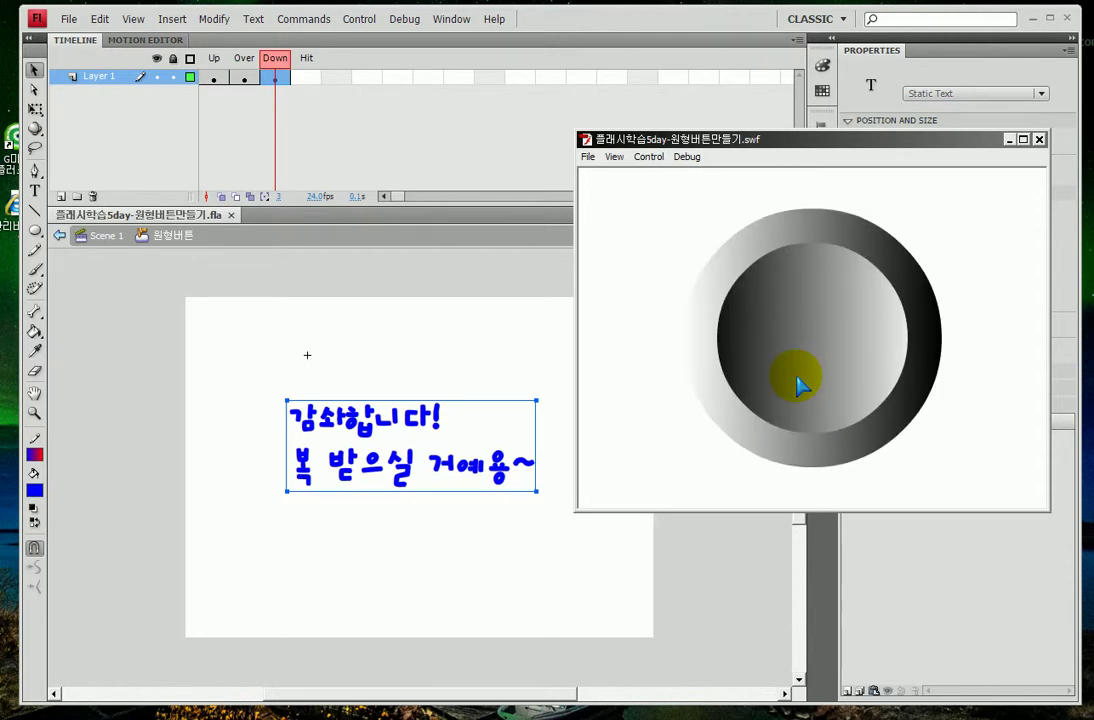
pyautogui.click(1039, 139)
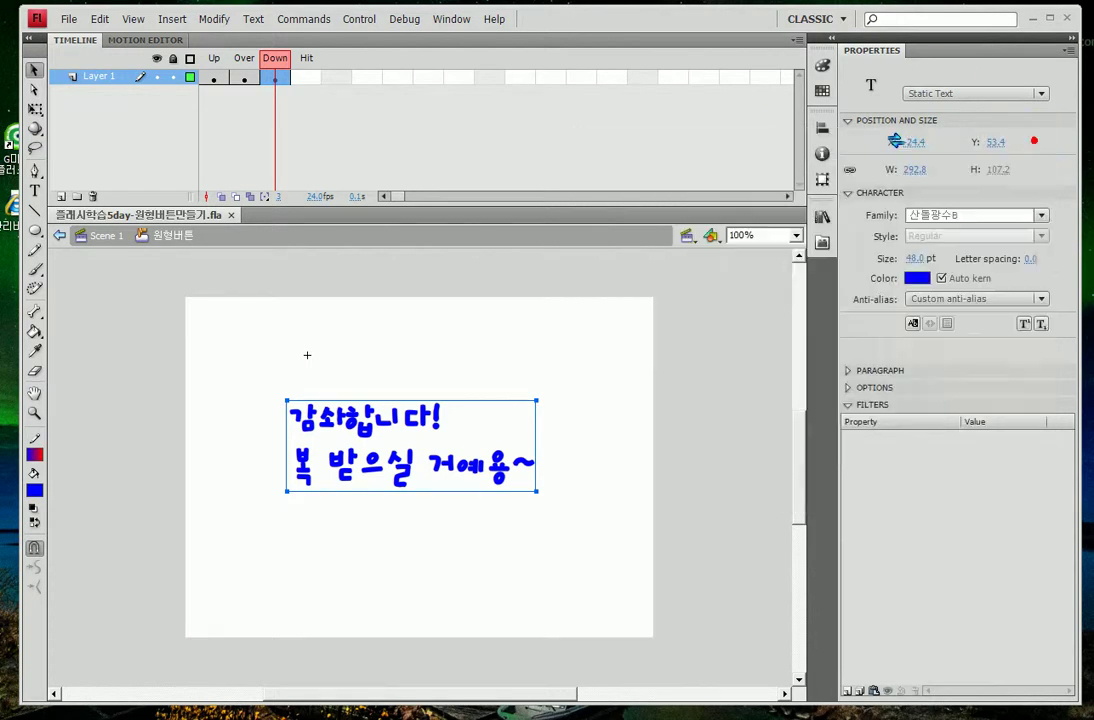
# - Insert a blank keyframe in the Hit frame and draw a red circle without stroke there, about 273 px wide
pyautogui.click(306, 78)
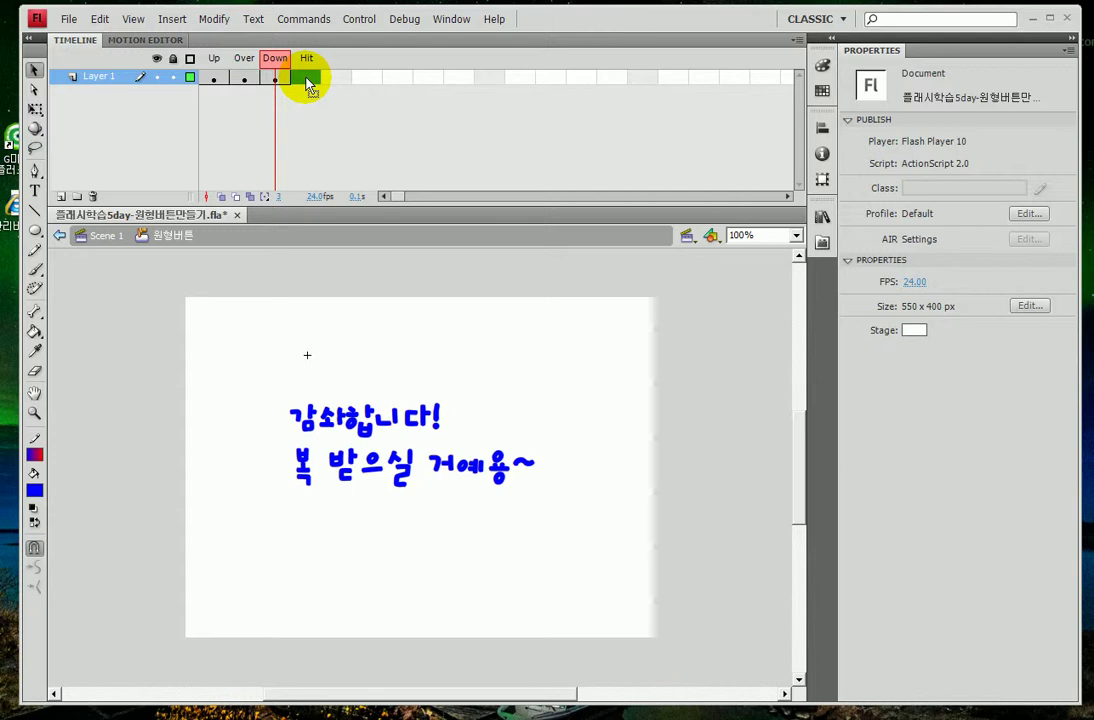
pyautogui.click(306, 80)
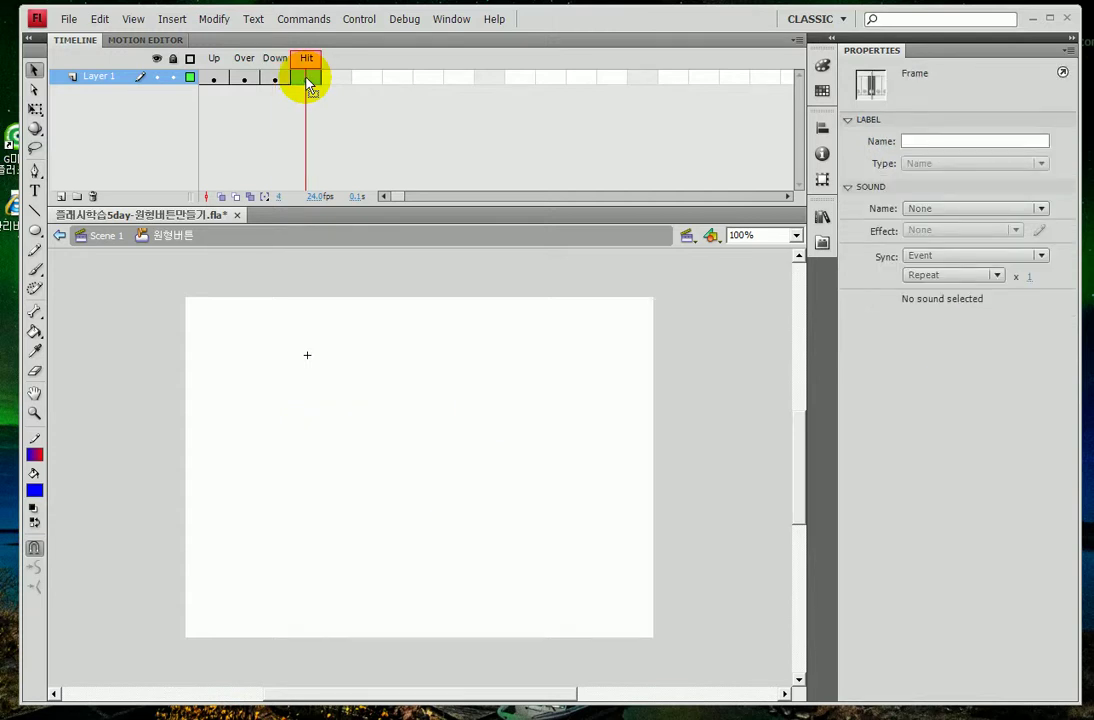
pyautogui.click(34, 230)
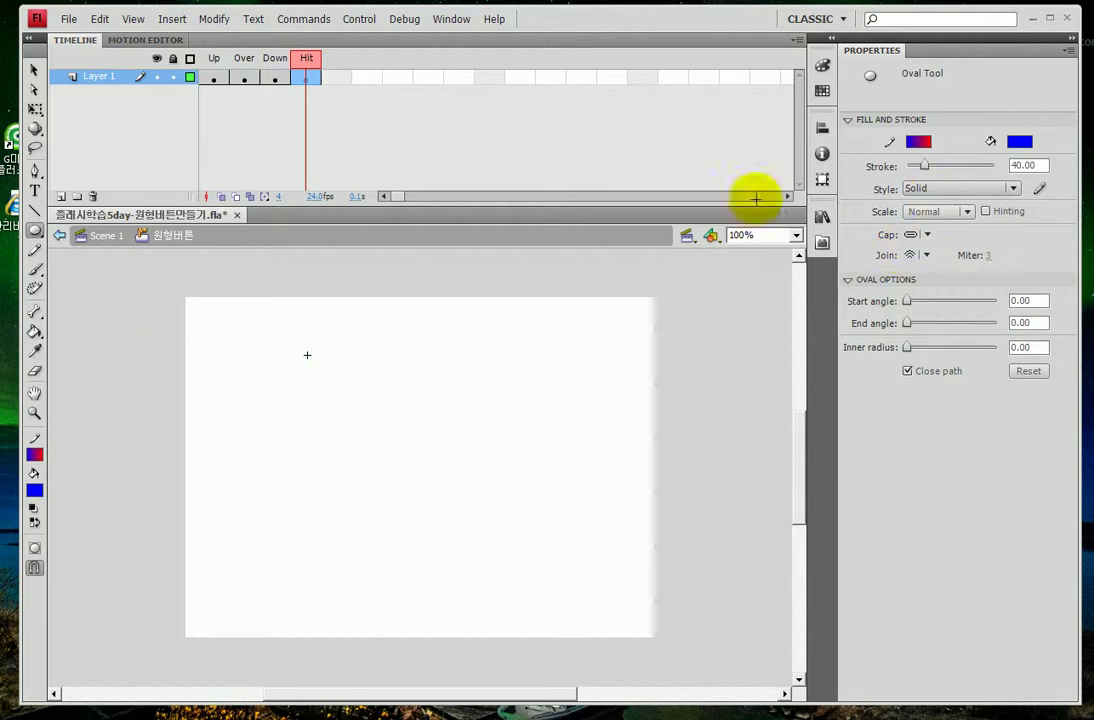
pyautogui.click(34, 456)
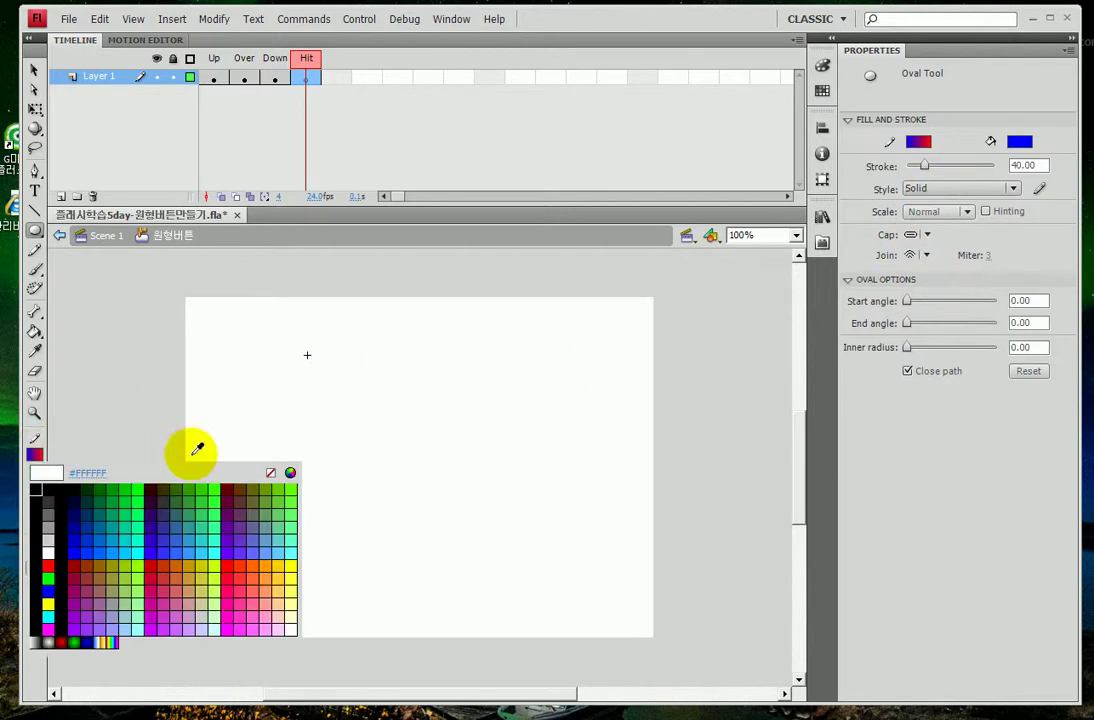
pyautogui.click(270, 471)
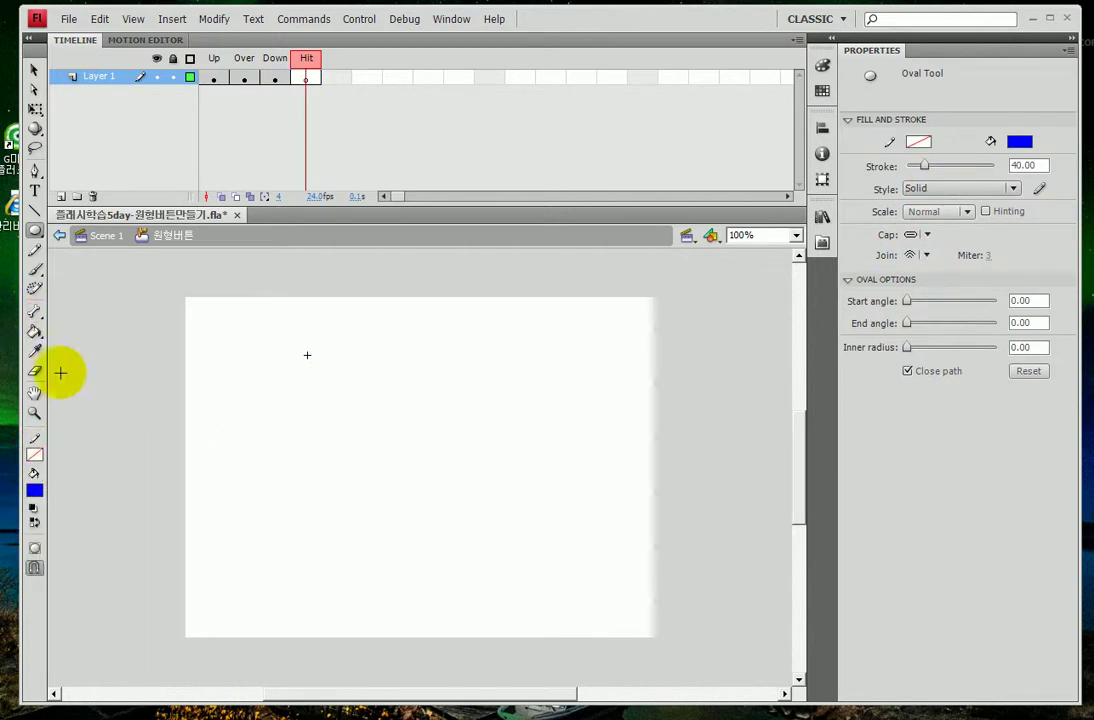
pyautogui.click(35, 488)
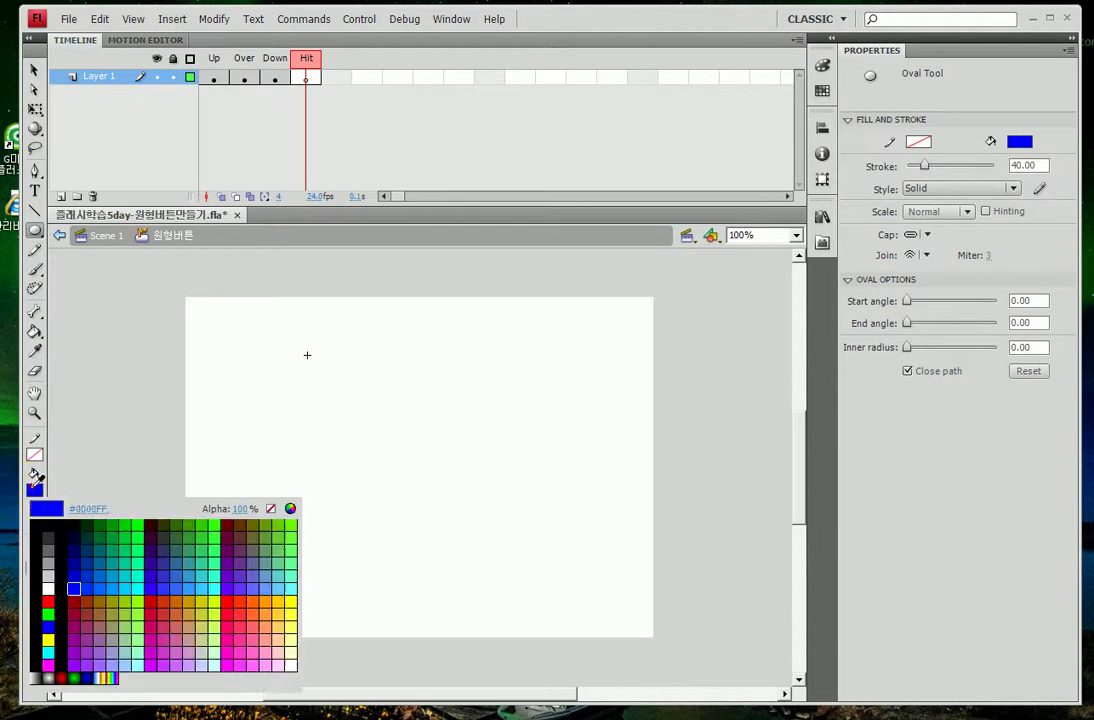
pyautogui.click(58, 592)
pyautogui.moveTo(300, 350); pyautogui.dragTo(532, 550)
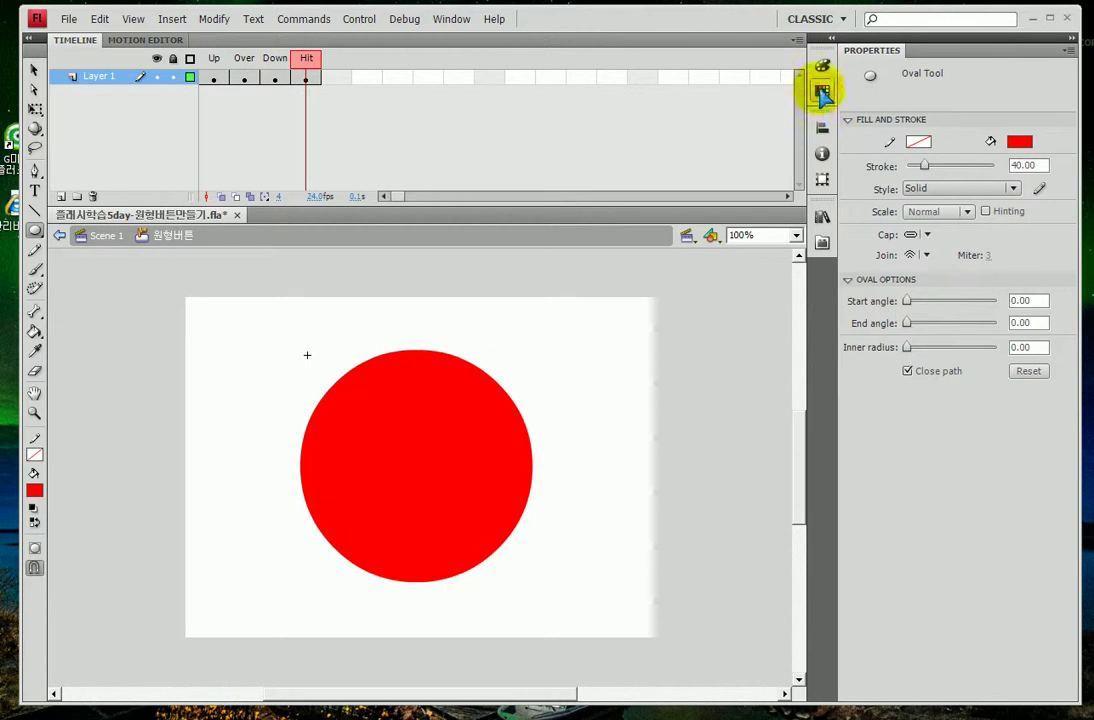
# - Check the button size in the Up frame and enlarge the Hit frame's circle about its centre to about X -38, Y -36
pyautogui.click(212, 80)
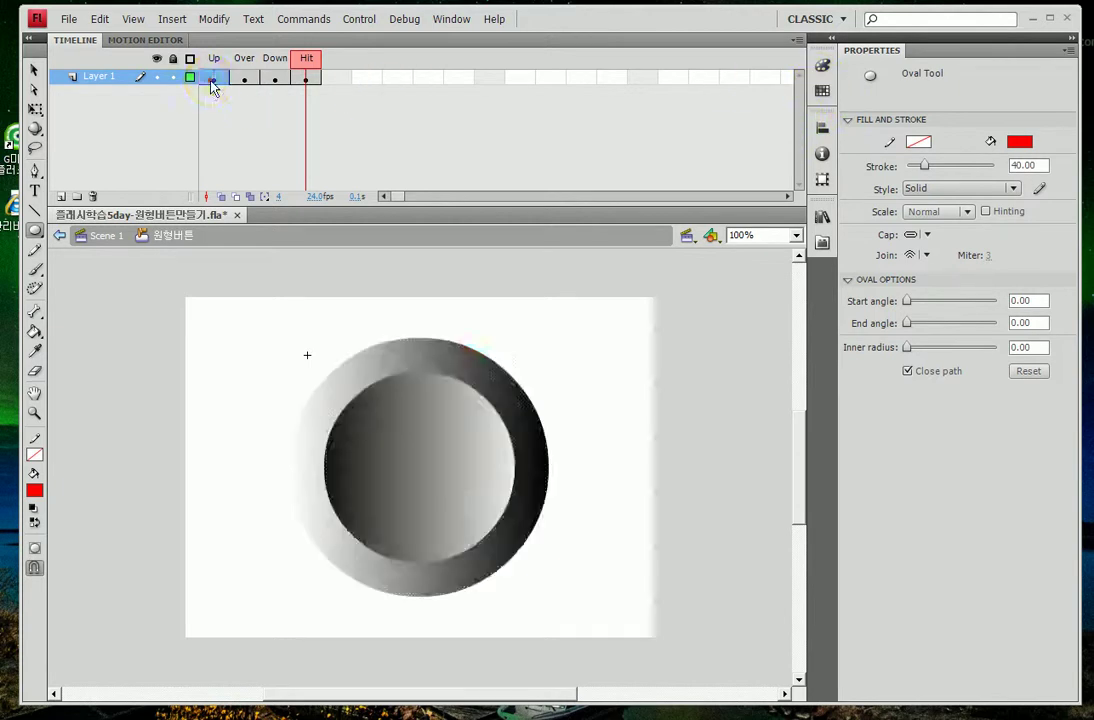
pyautogui.click(310, 97)
pyautogui.click(305, 79)
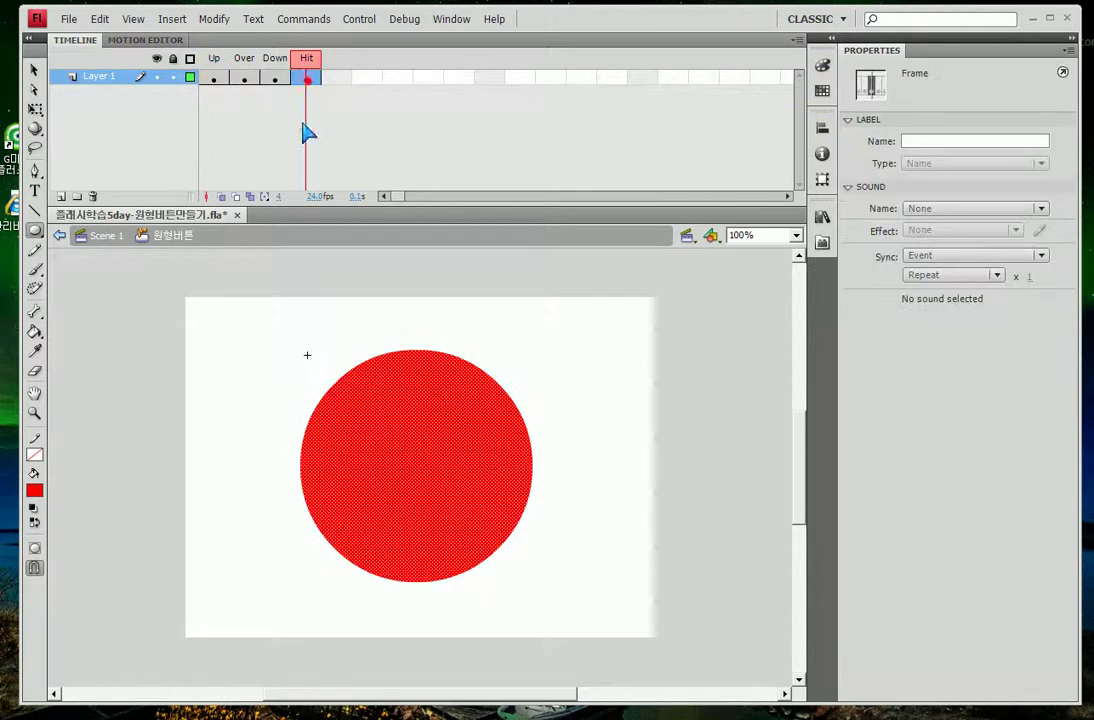
pyautogui.click(34, 108)
pyautogui.click(298, 354)
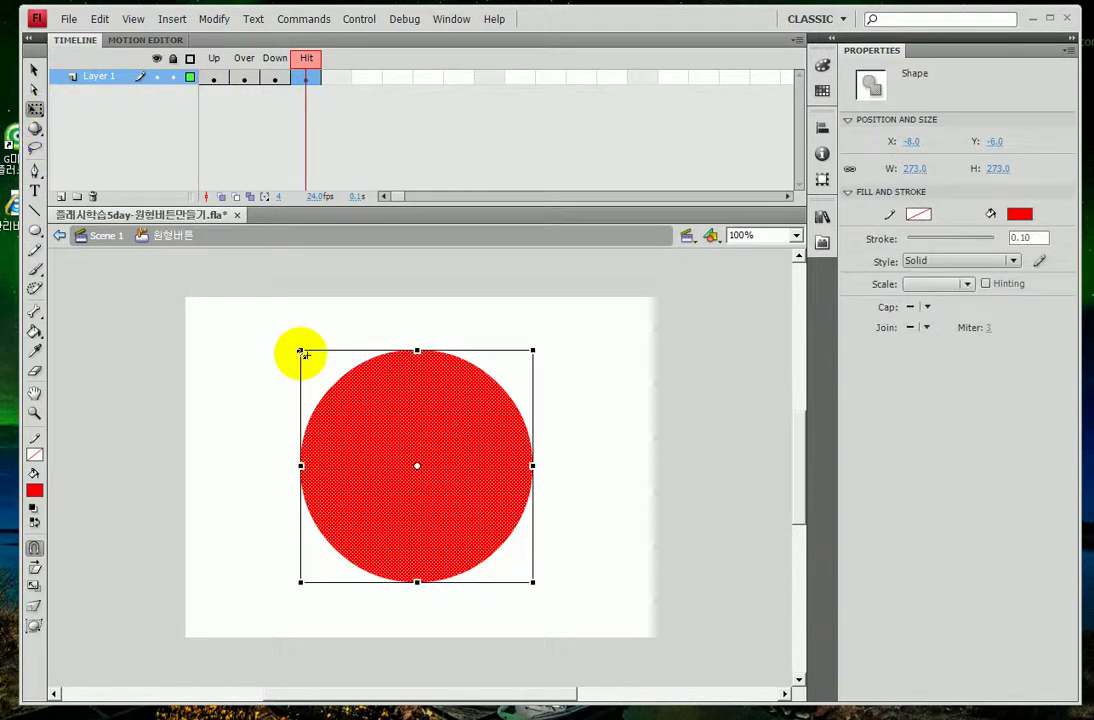
pyautogui.moveTo(293, 348); pyautogui.dragTo(275, 325)
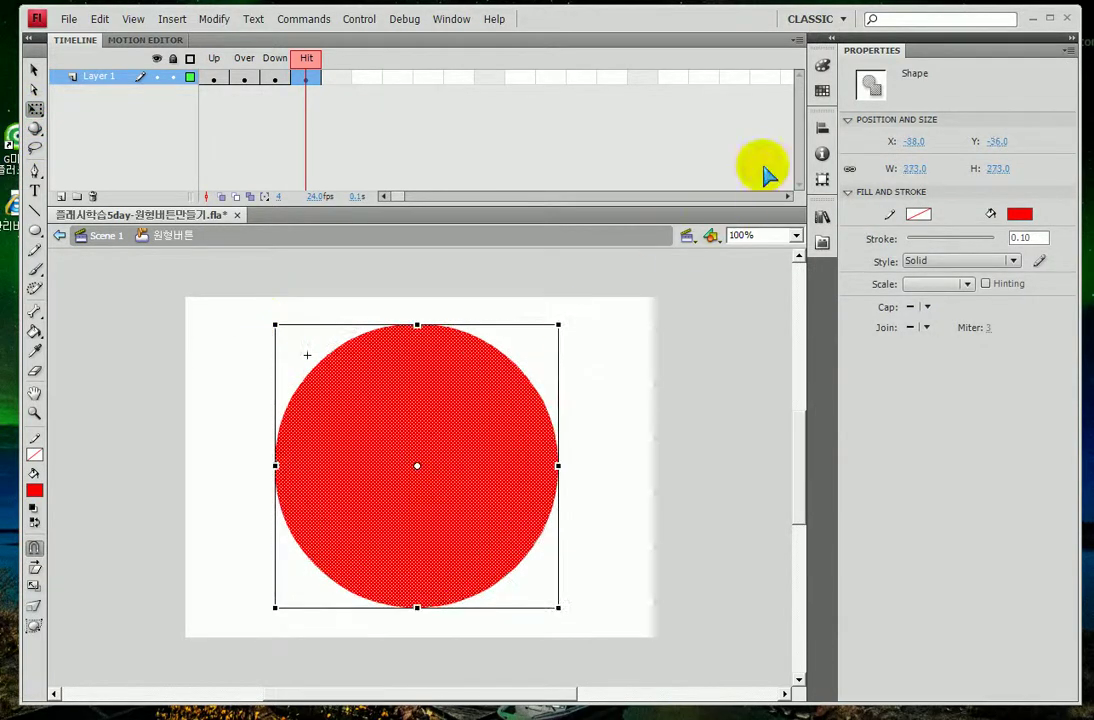
# - Try to centre the Hit frame's red circle horizontally and vertically with Align
pyautogui.click(822, 128)
pyautogui.click(664, 158)
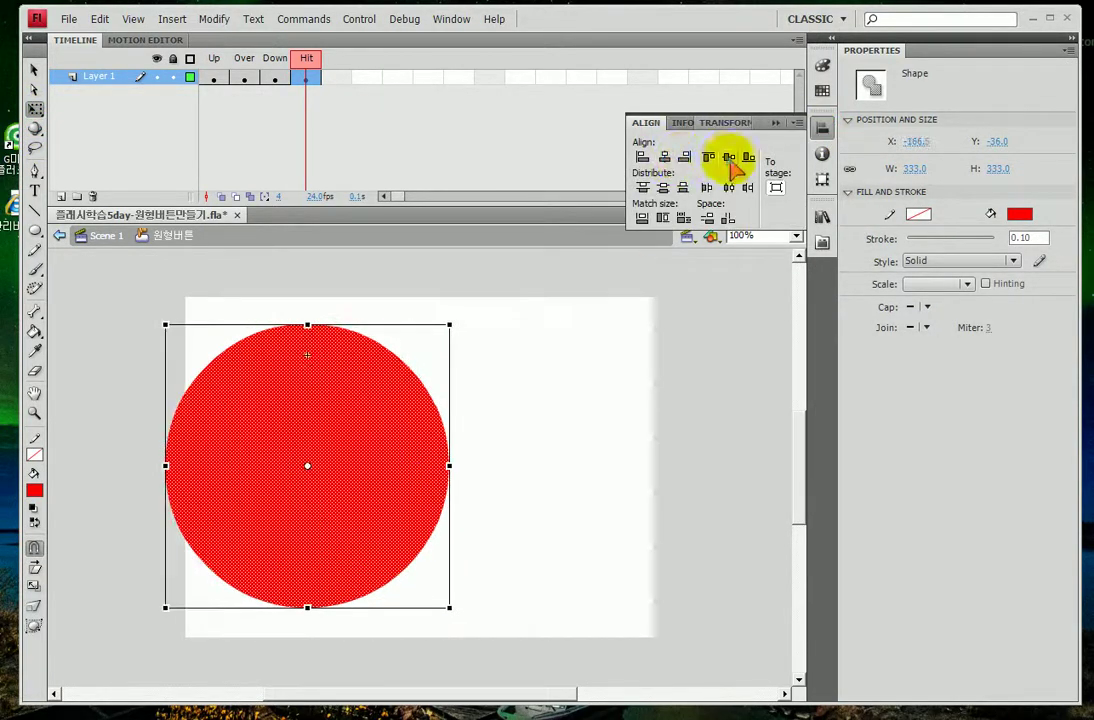
pyautogui.click(728, 158)
# - Move the Hit frame's red circle back over the button's area and compare its position with the Up frame
pyautogui.moveTo(362, 381); pyautogui.dragTo(632, 491)
pyautogui.moveTo(642, 488); pyautogui.dragTo(506, 492)
pyautogui.moveTo(510, 495); pyautogui.dragTo(499, 494)
pyautogui.click(215, 82)
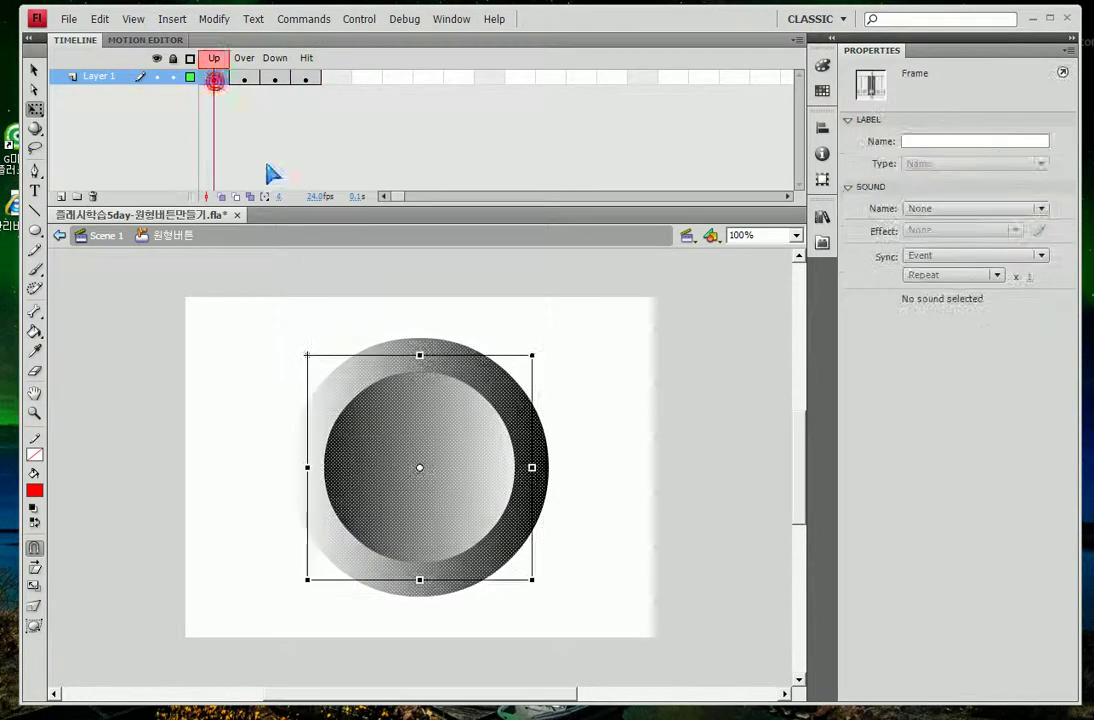
pyautogui.click(306, 79)
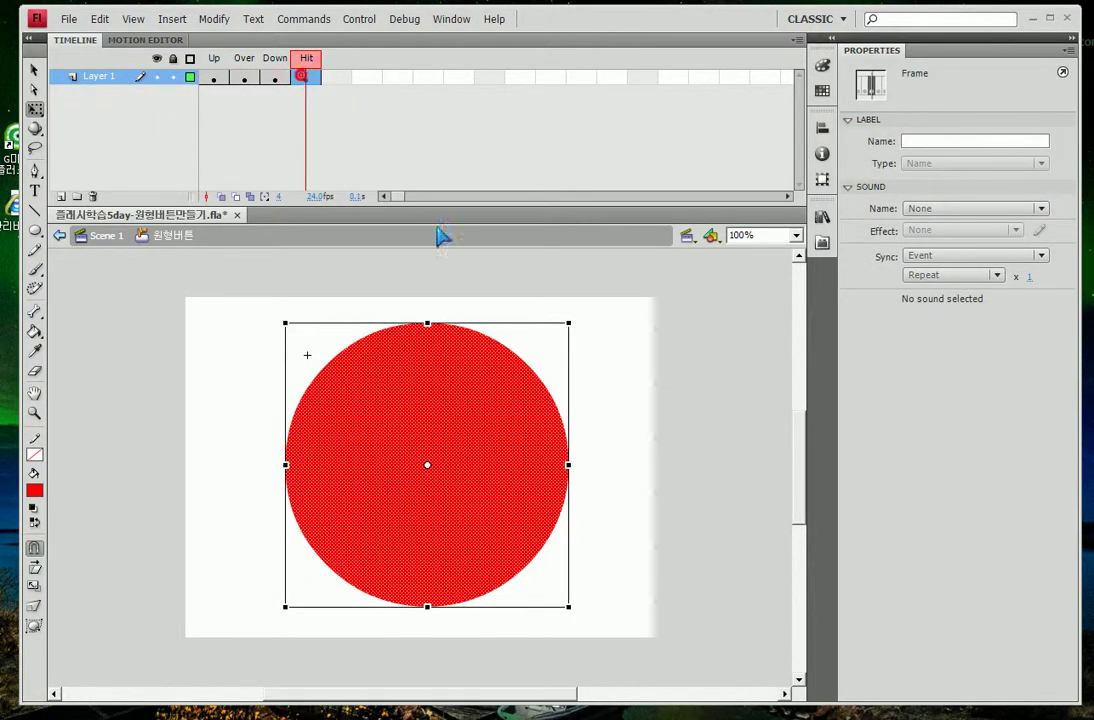
# - Nudge the Hit frame's circle about 6 px left and 6 px down, and compare it with the Up frame's button
pyautogui.press('Left')
pyautogui.press('Left')
pyautogui.press('Left')
pyautogui.press('Down')
pyautogui.press('Down')
pyautogui.press('Down')
pyautogui.press('Down')
pyautogui.press('Down')
pyautogui.press('Down')
pyautogui.press('Left')
pyautogui.press('Left')
pyautogui.press('Left')
pyautogui.click(214, 81)
pyautogui.click(316, 80)
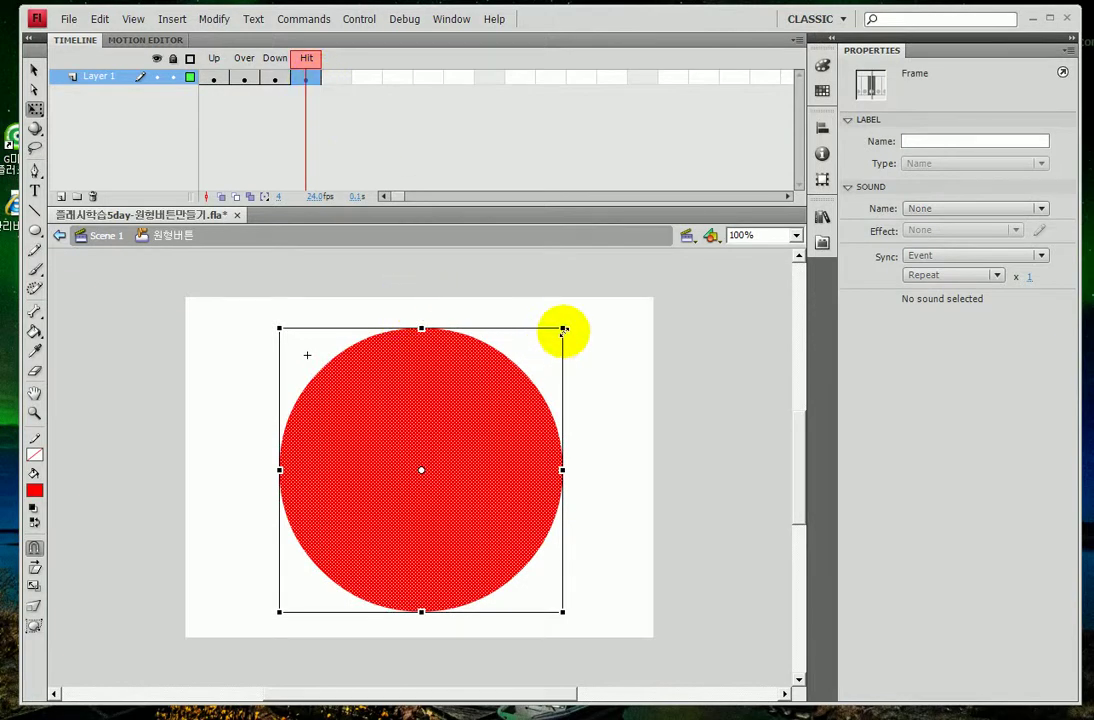
# - Shrink the Hit frame's circle about its centre to about 303 px wide, checking its size against the Up frame's button
pyautogui.moveTo(562, 326); pyautogui.dragTo(554, 330)
pyautogui.click(212, 80)
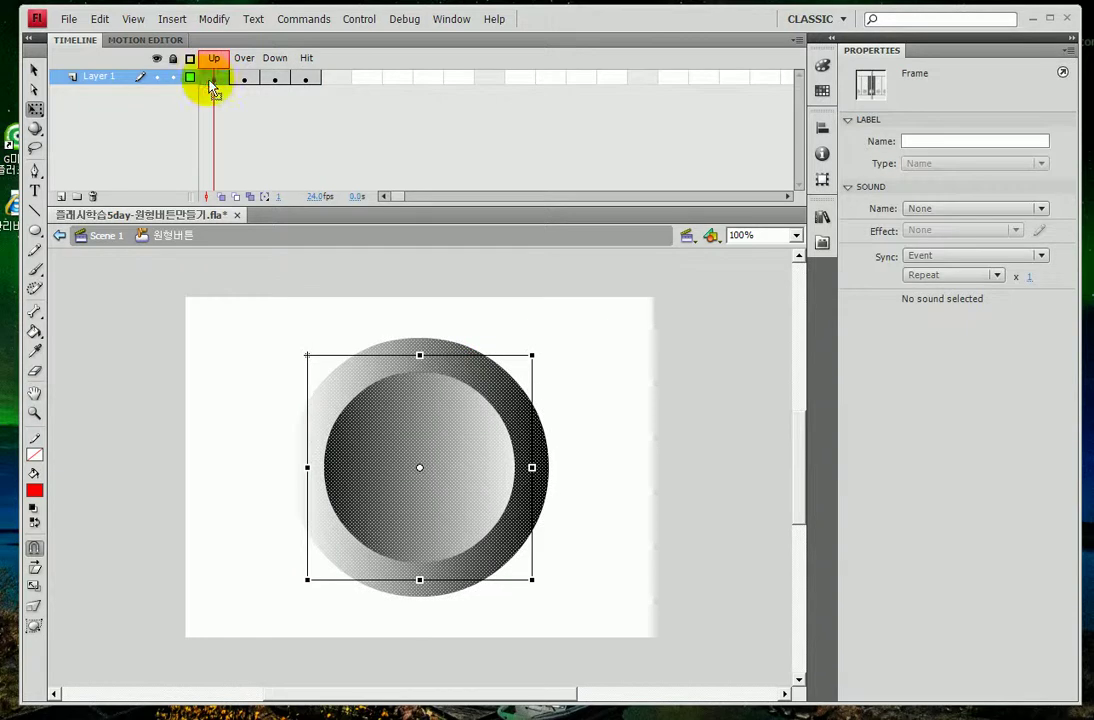
pyautogui.moveTo(212, 87); pyautogui.dragTo(305, 82)
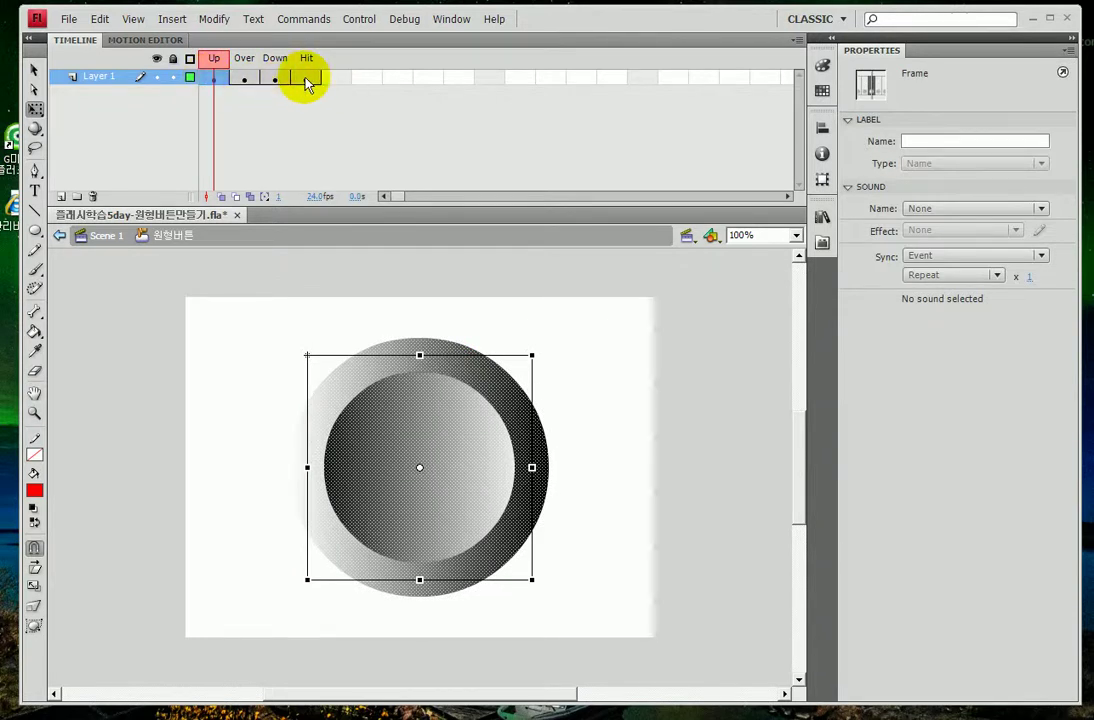
pyautogui.click(305, 82)
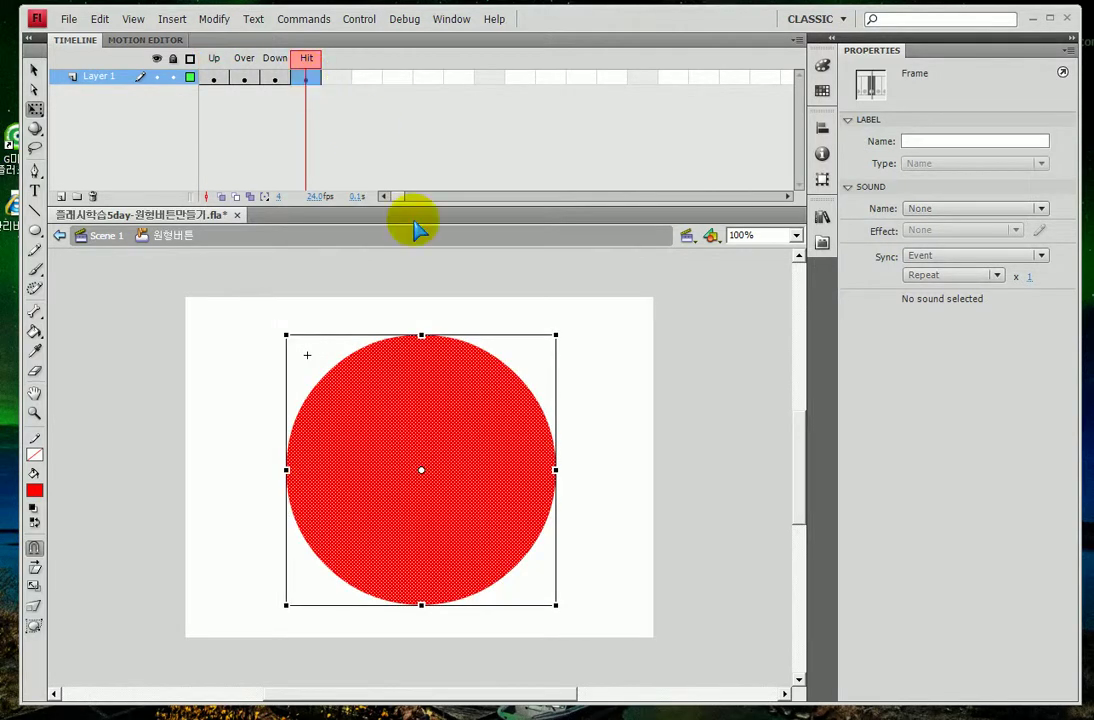
pyautogui.moveTo(553, 338); pyautogui.dragTo(549, 342)
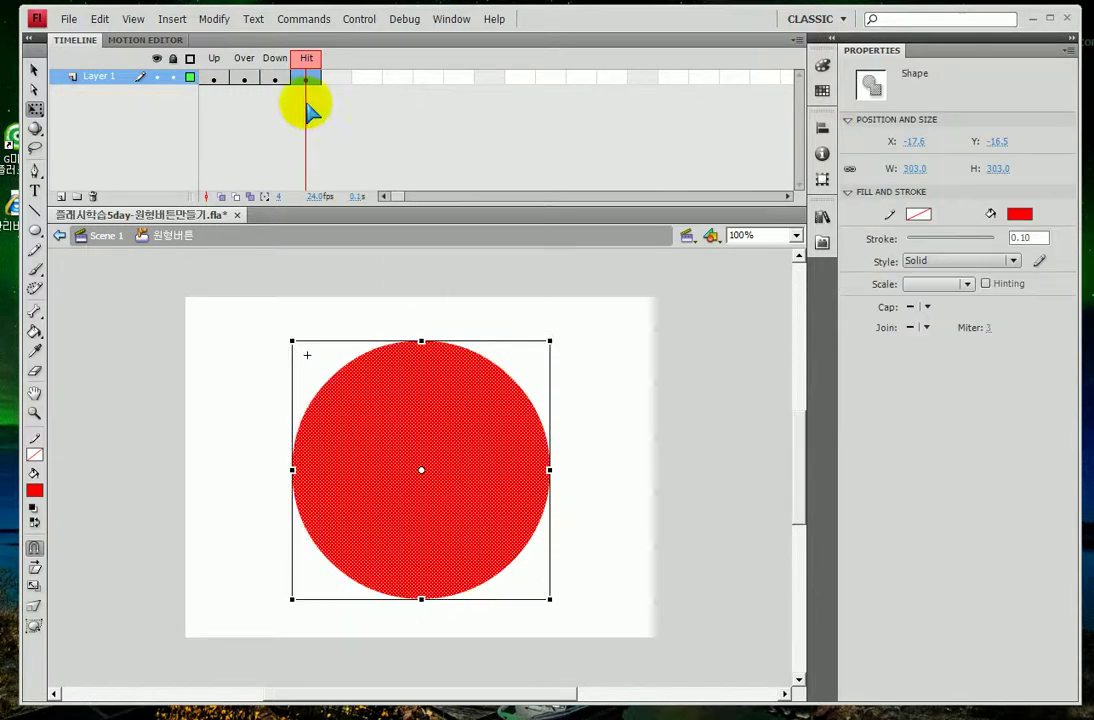
pyautogui.click(218, 78)
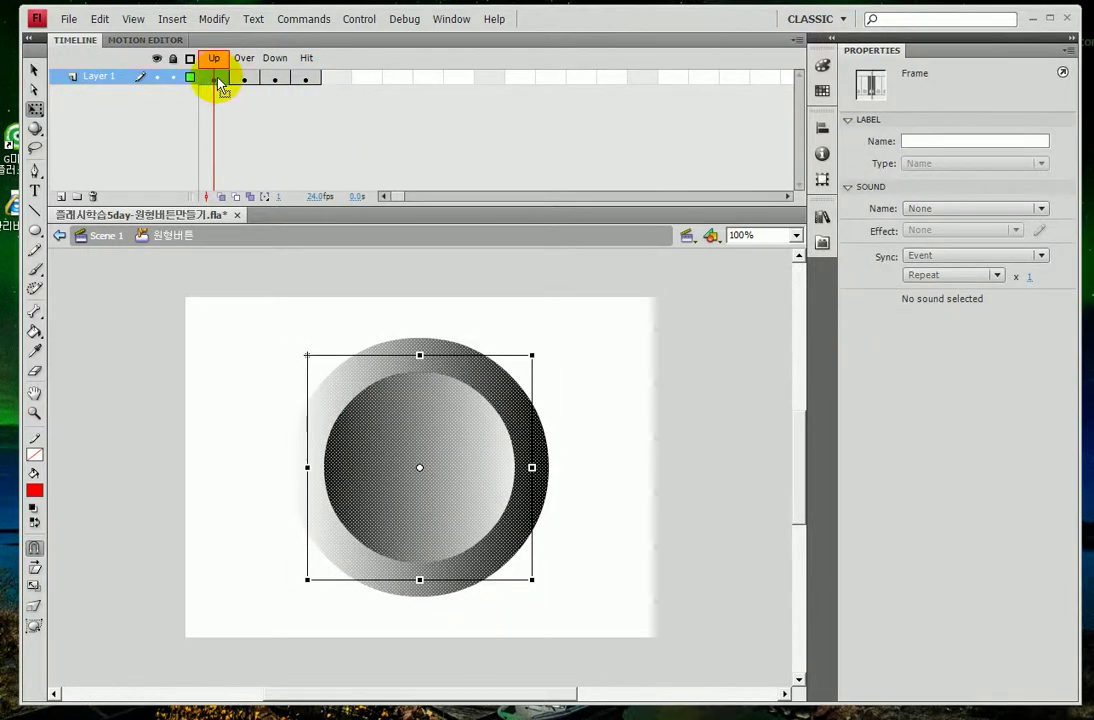
pyautogui.click(306, 78)
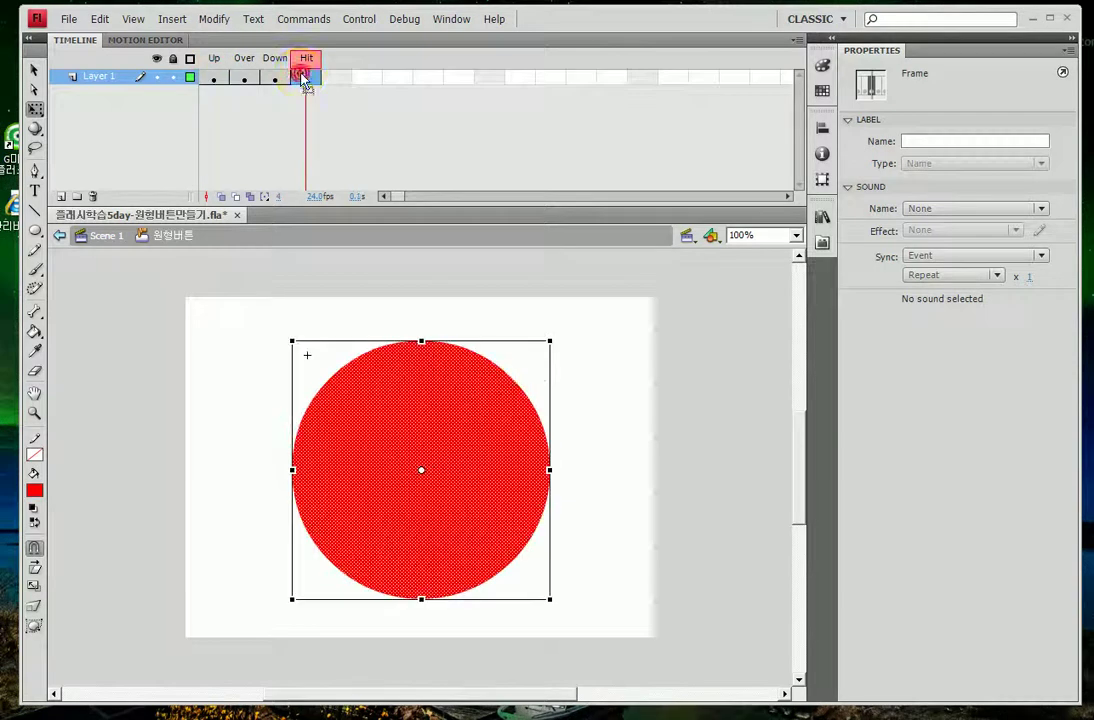
# - Save the file and test the button's Over and Down states near its lower rim in the movie preview
pyautogui.hotkey('ctrl', 's')
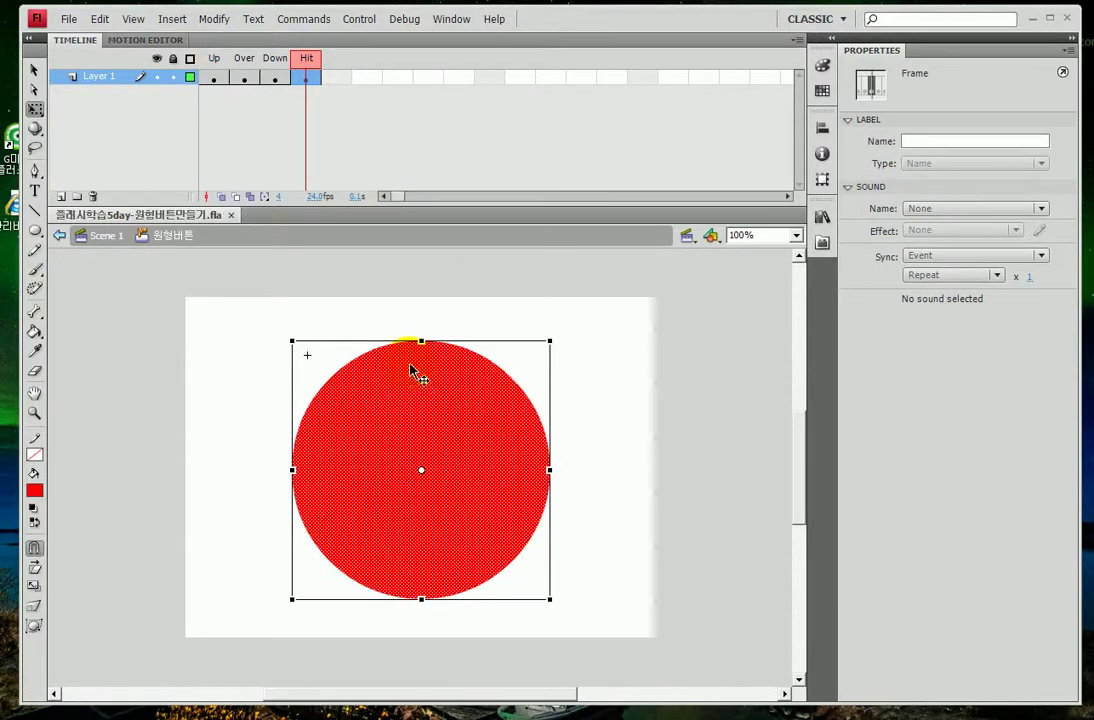
pyautogui.hotkey('ctrl', 'Return')
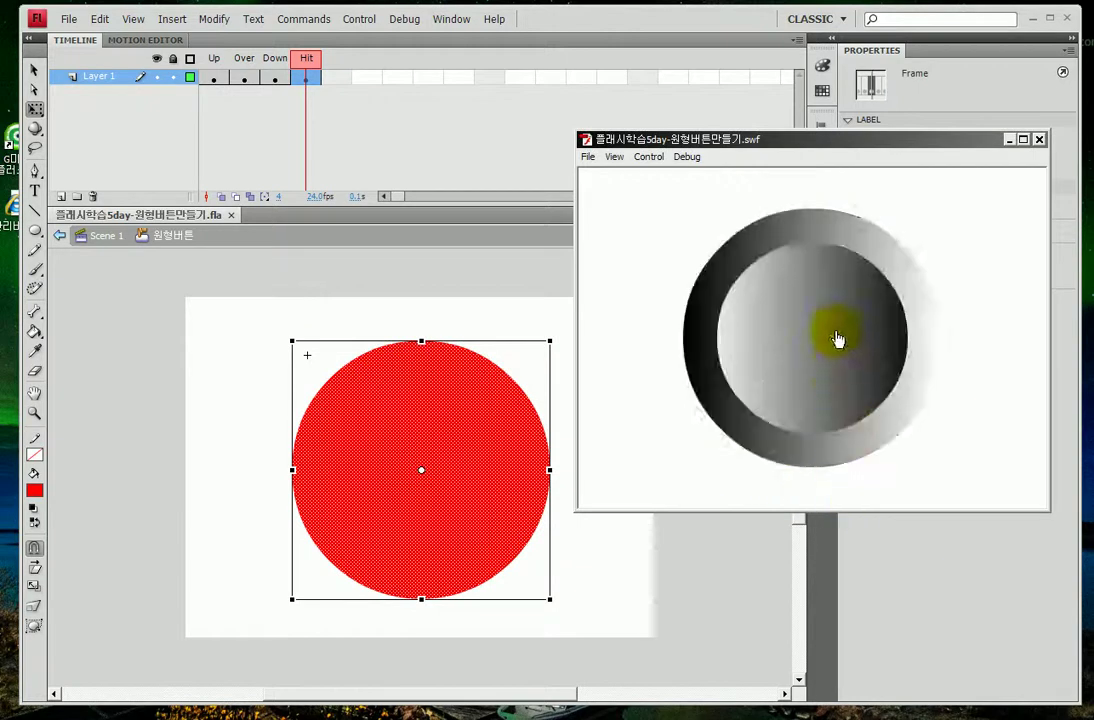
pyautogui.click(821, 443)
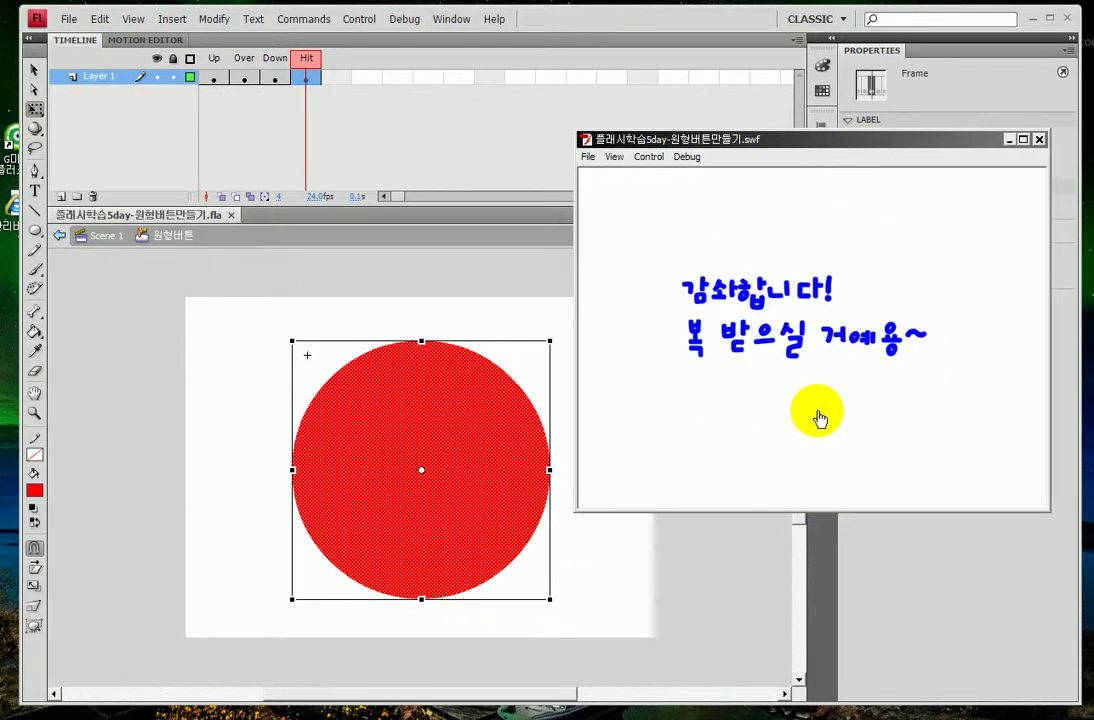
pyautogui.click(810, 428)
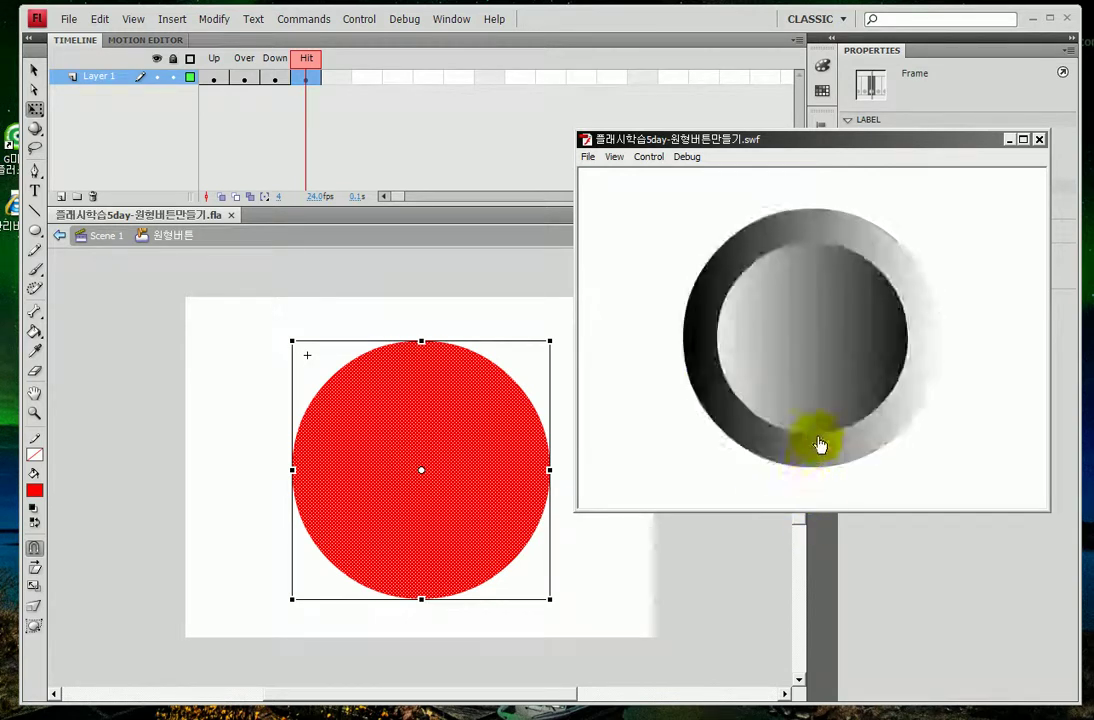
pyautogui.click(818, 444)
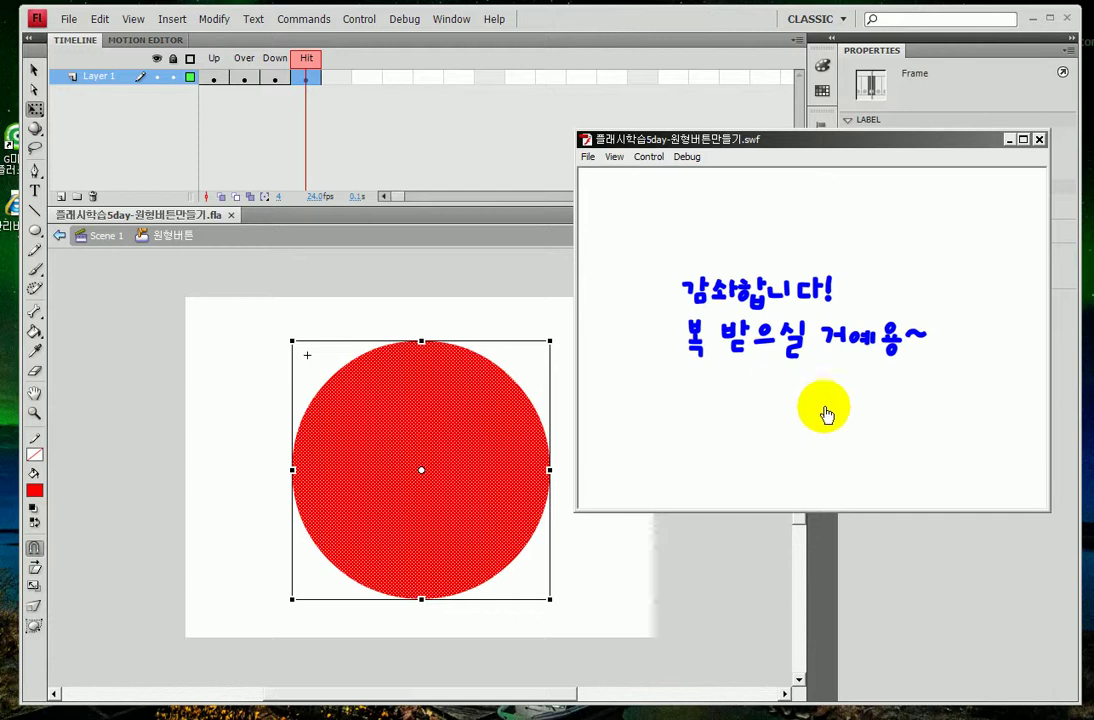
pyautogui.click(822, 431)
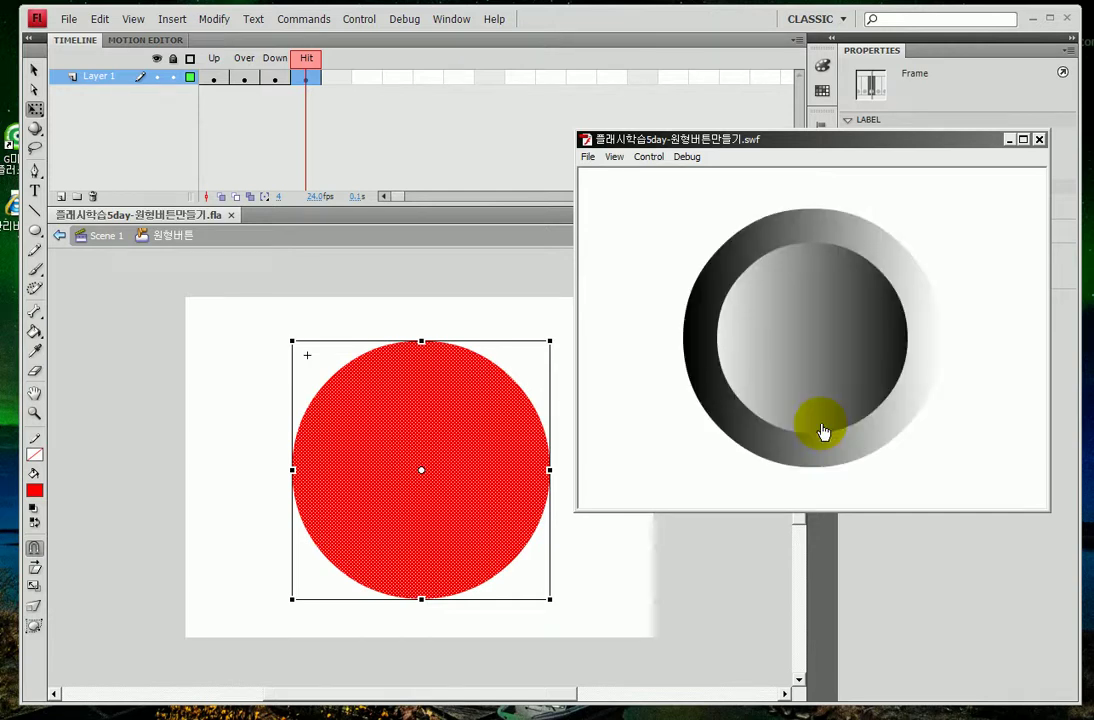